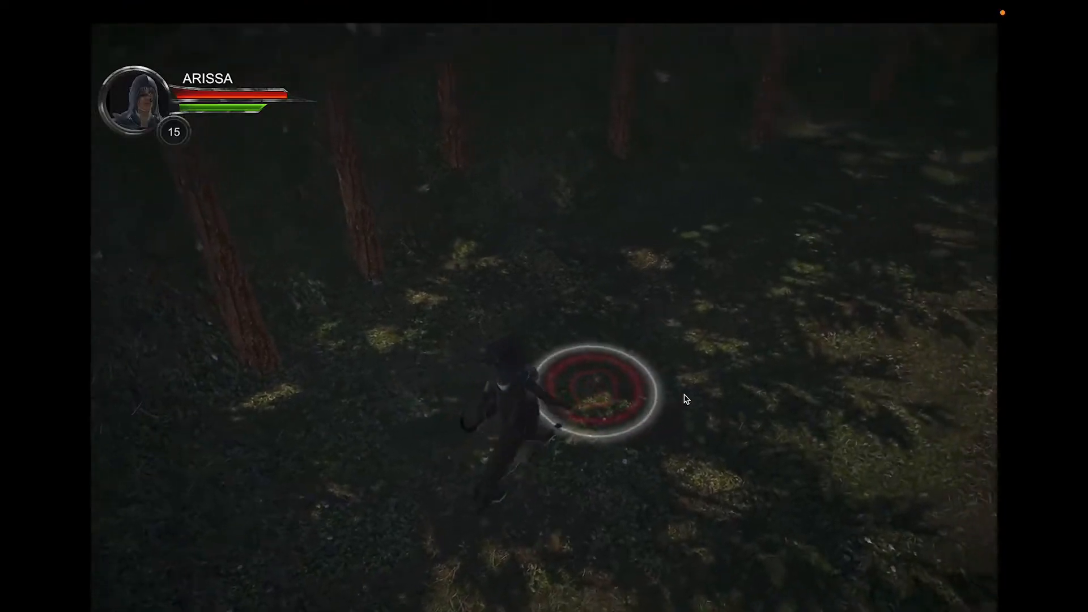
# In Play mode, walk the hooded hero across the forest floor toward the stone wall
pyautogui.click(697, 368)
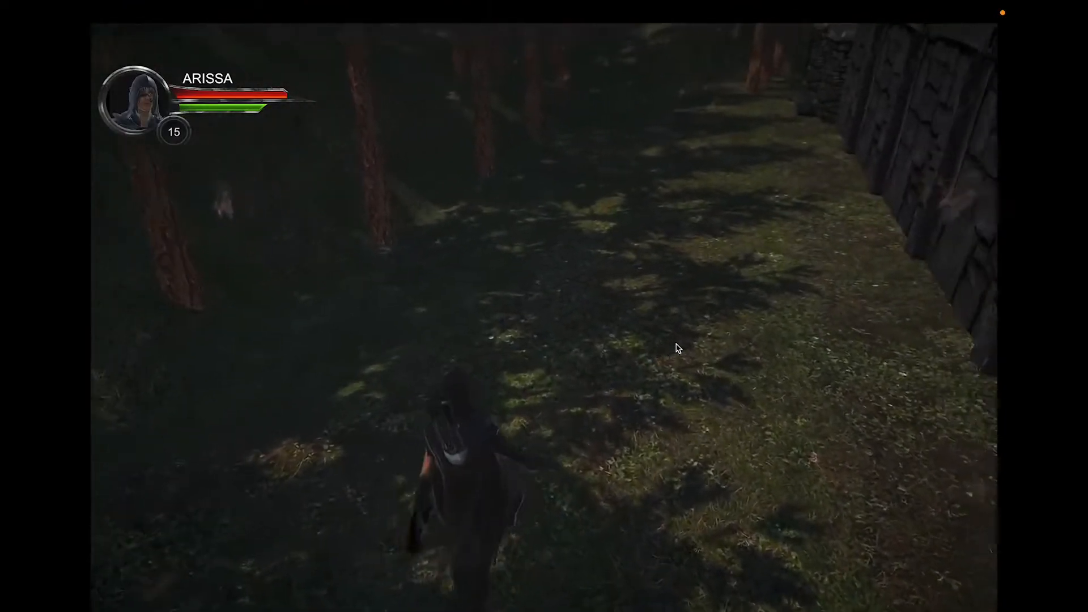
pyautogui.click(589, 222)
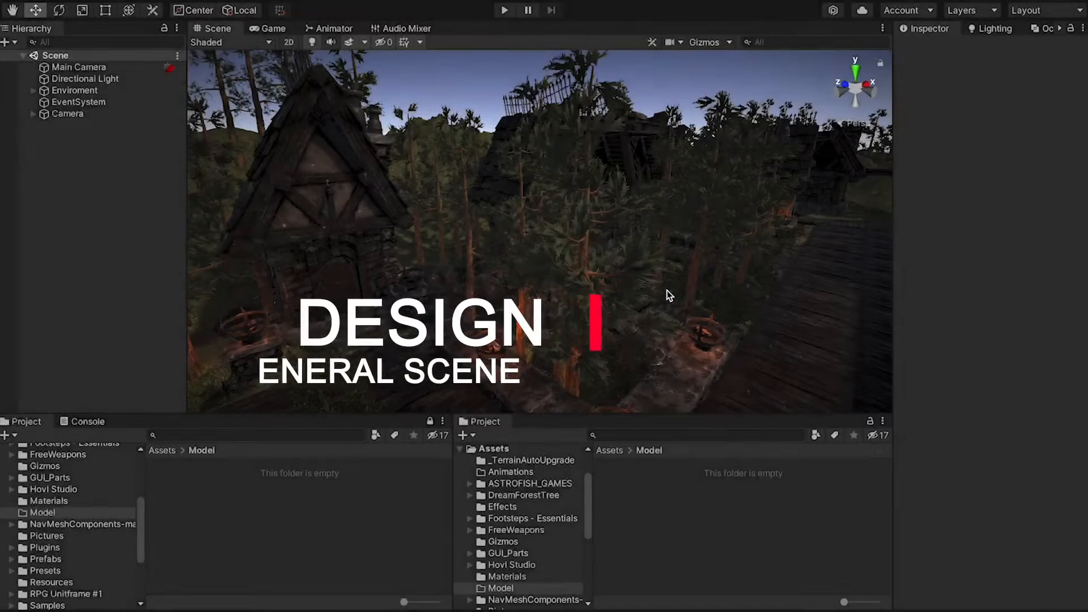
pyautogui.moveTo(534, 246); pyautogui.dragTo(646, 268, button='right')
pyautogui.scroll(-4, 535, 291)
pyautogui.moveTo(481, 267); pyautogui.dragTo(701, 252, button='right')
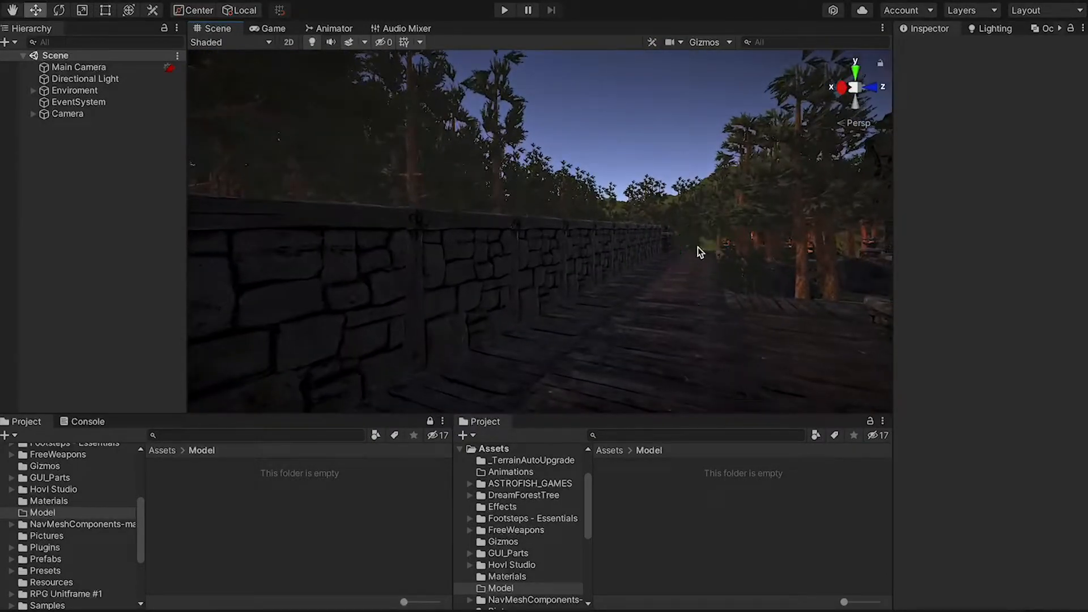
pyautogui.moveTo(538, 283); pyautogui.dragTo(870, 309, button='right')
pyautogui.moveTo(497, 226); pyautogui.dragTo(593, 238, button='right')
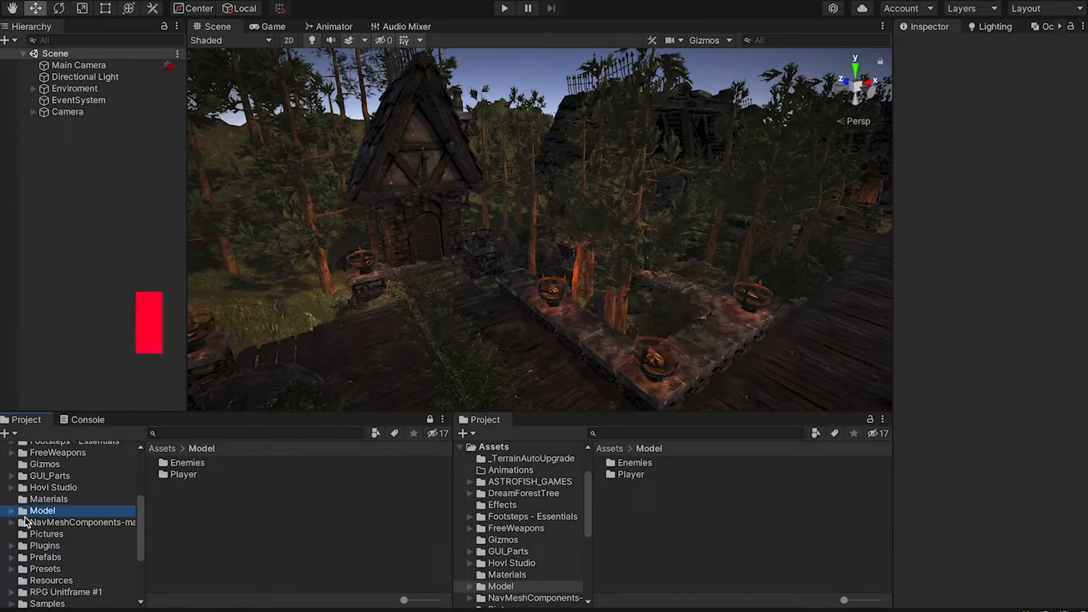
# Browse the Vampire and Player model folders and their texture files
pyautogui.click(12, 511)
pyautogui.click(63, 534)
pyautogui.click(78, 545)
pyautogui.click(72, 523)
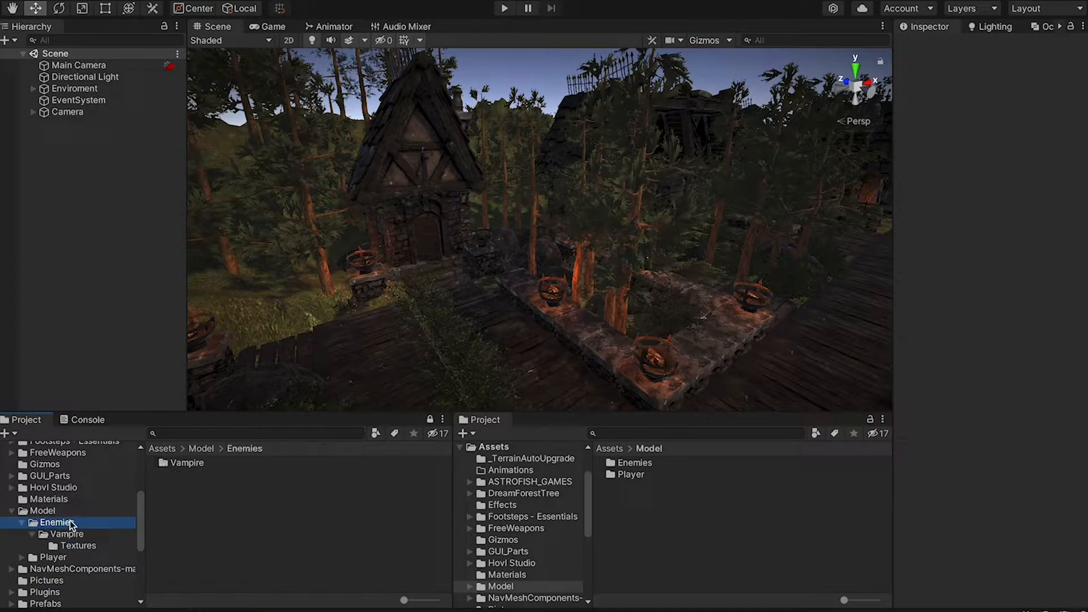
pyautogui.click(22, 522)
pyautogui.click(22, 533)
pyautogui.click(54, 534)
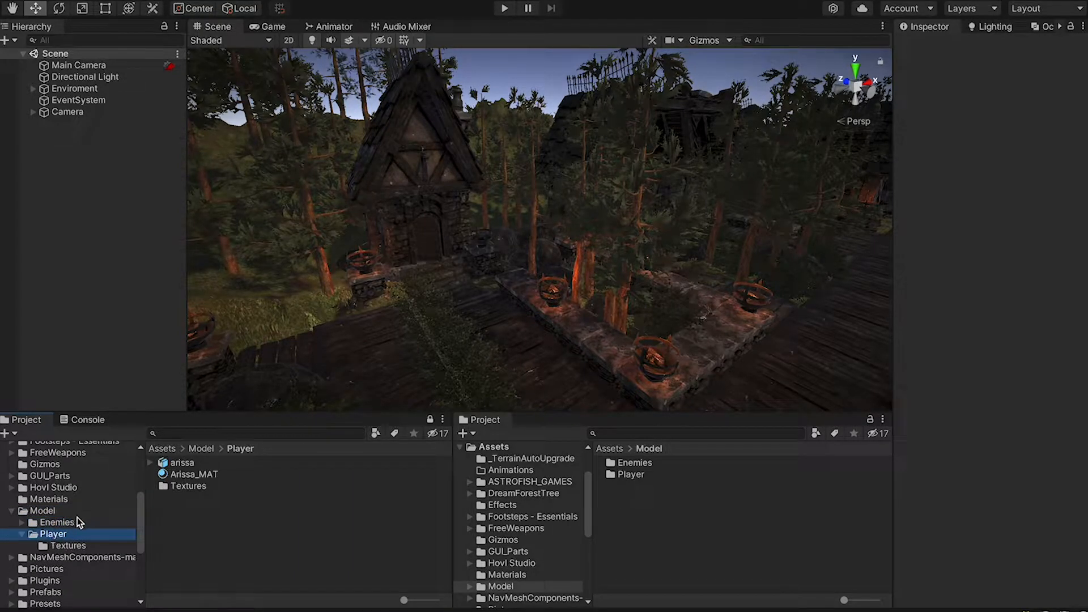
pyautogui.click(64, 545)
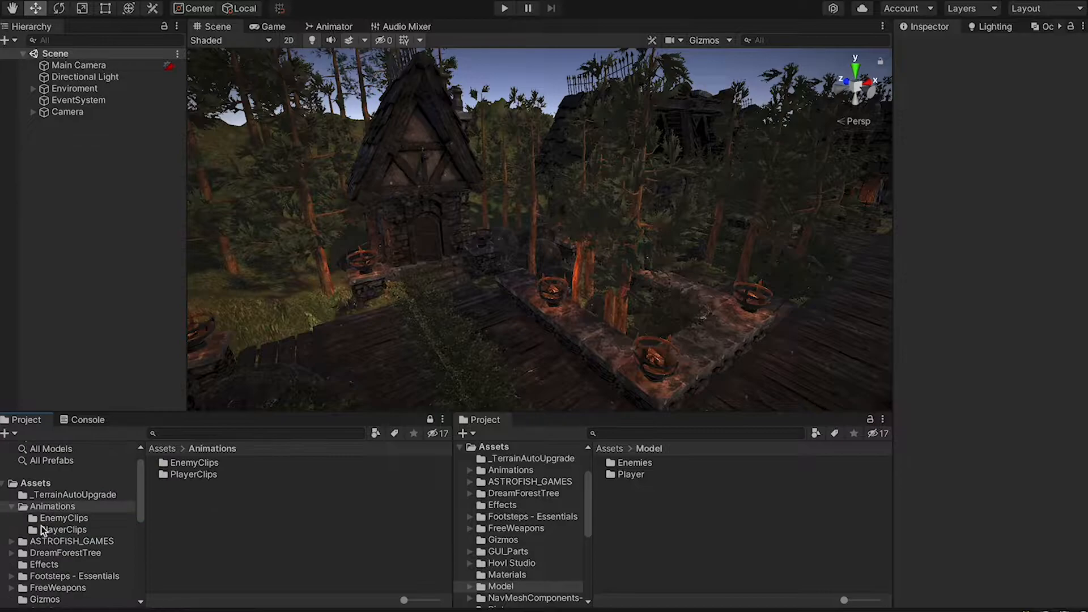
# Inspect the Fast Run, Idle, vampire idle and Mutant Walking clip import settings
pyautogui.click(52, 529)
pyautogui.click(197, 463)
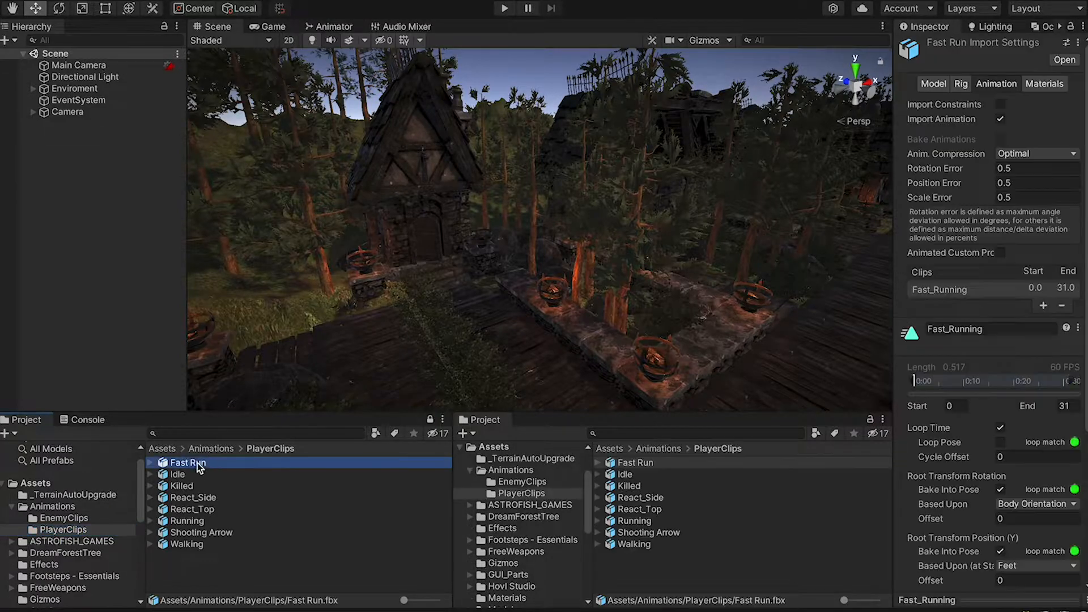
pyautogui.click(195, 476)
pyautogui.moveTo(891, 224); pyautogui.dragTo(853, 227)
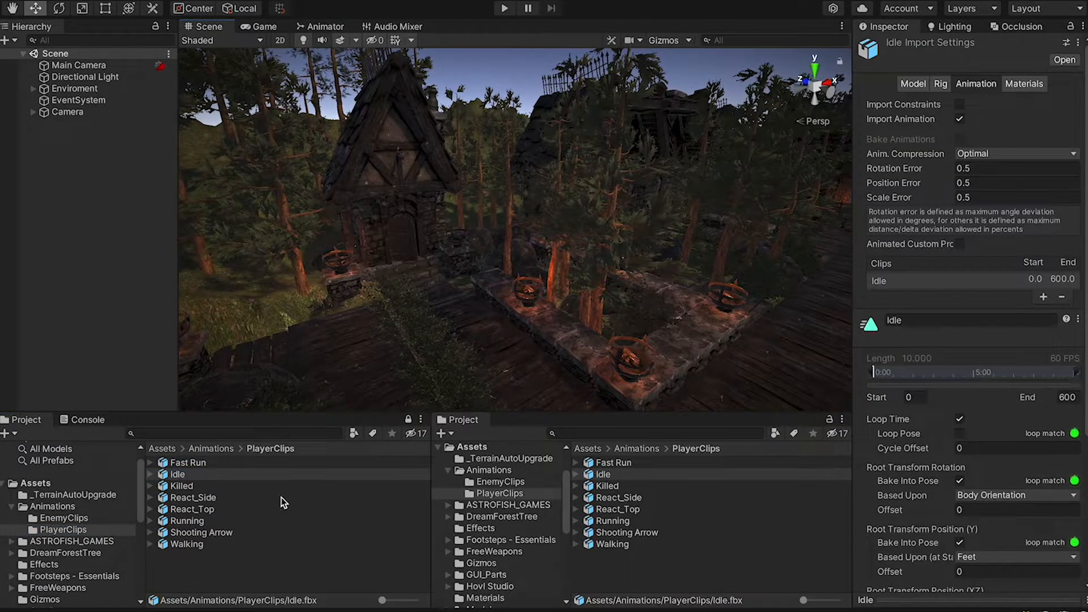
pyautogui.click(96, 517)
pyautogui.click(222, 467)
pyautogui.click(221, 477)
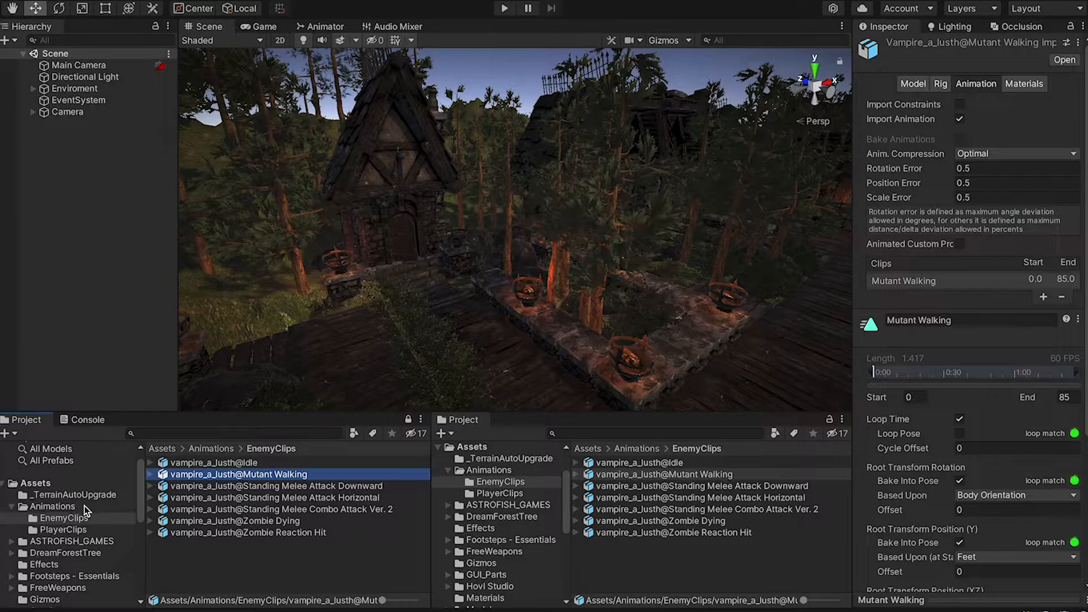
pyautogui.click(84, 506)
pyautogui.click(11, 508)
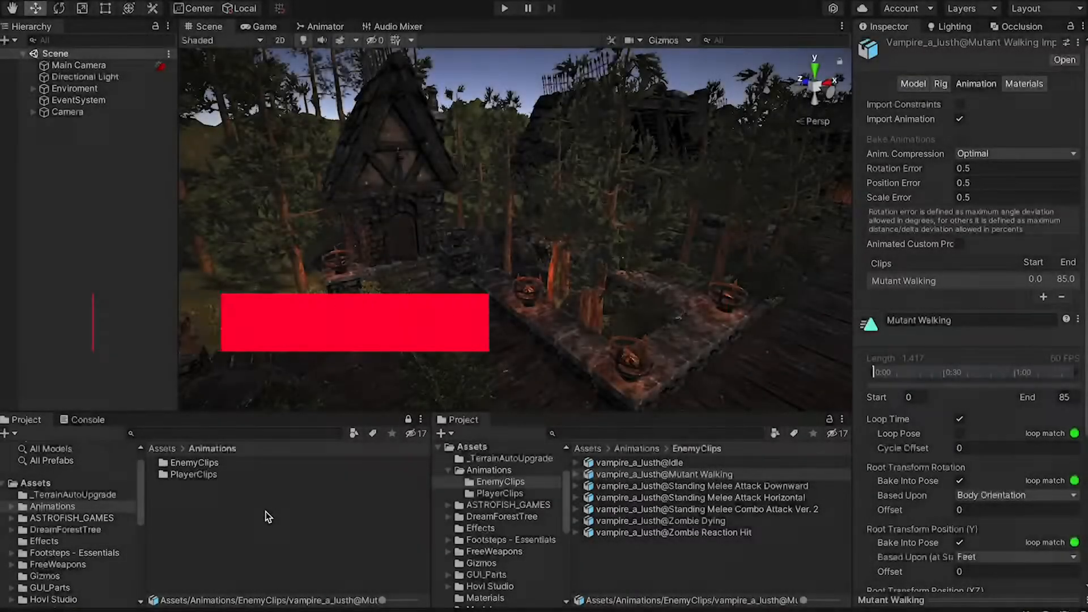
pyautogui.click(264, 511)
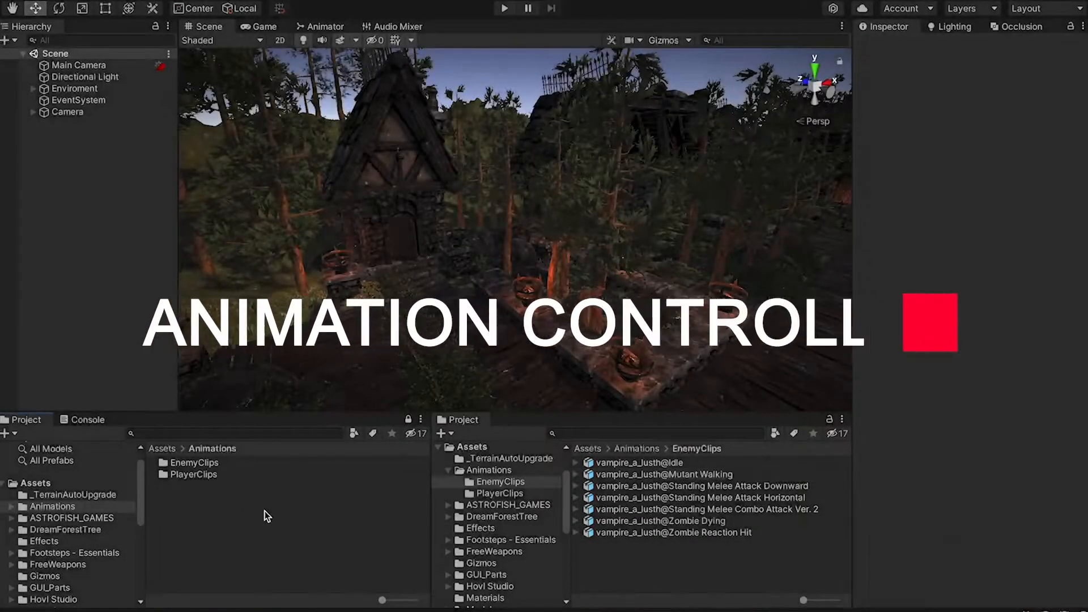
# Create a folder named Controllers inside Animations
pyautogui.click(11, 506)
pyautogui.click(10, 506)
pyautogui.rightClick(237, 507)
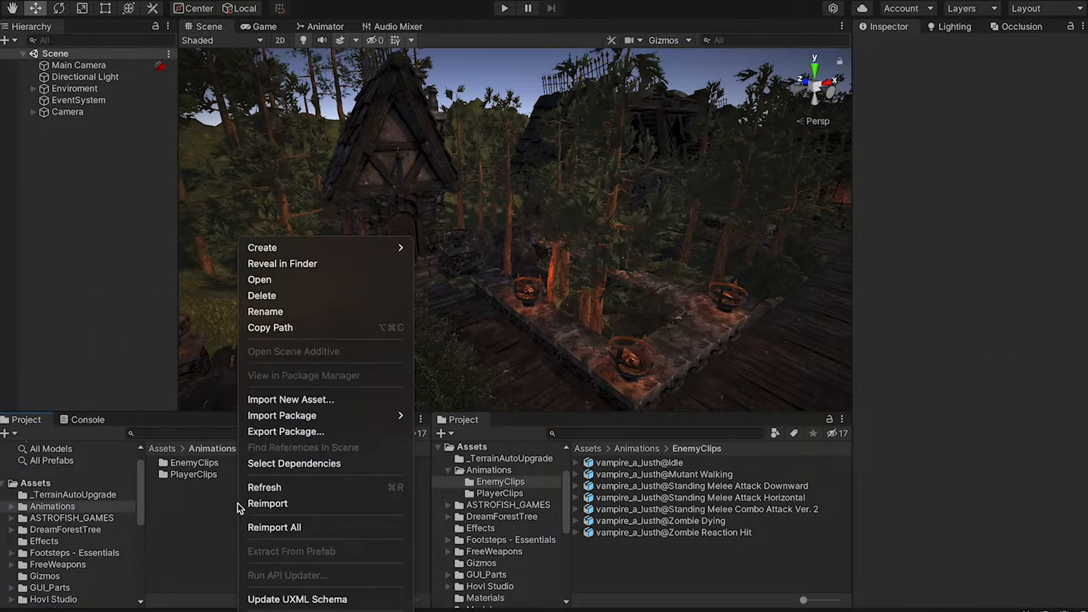
pyautogui.moveTo(334, 249)
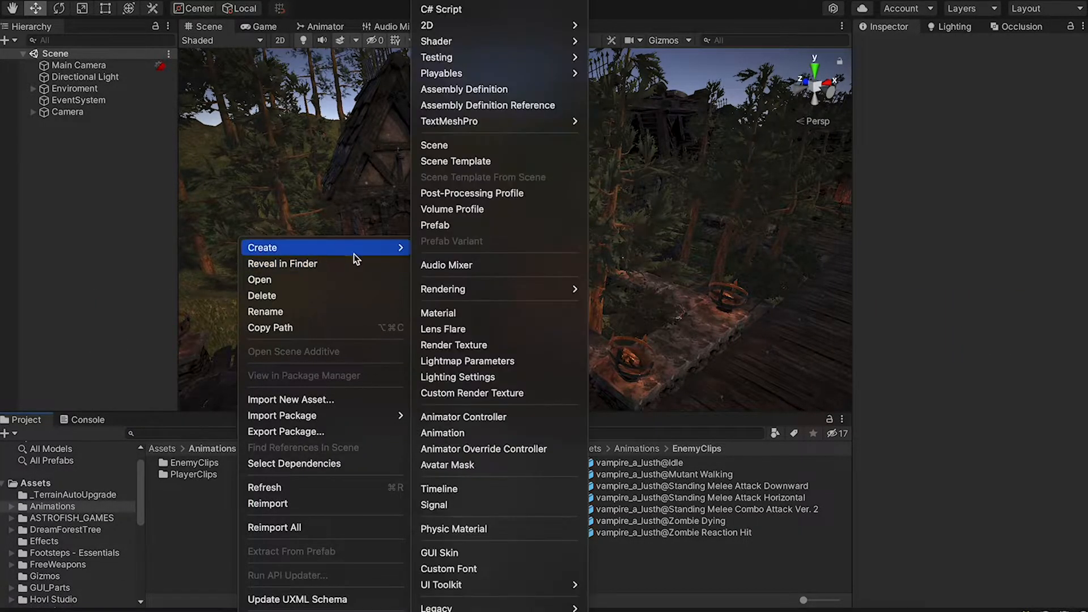
pyautogui.click(527, 2)
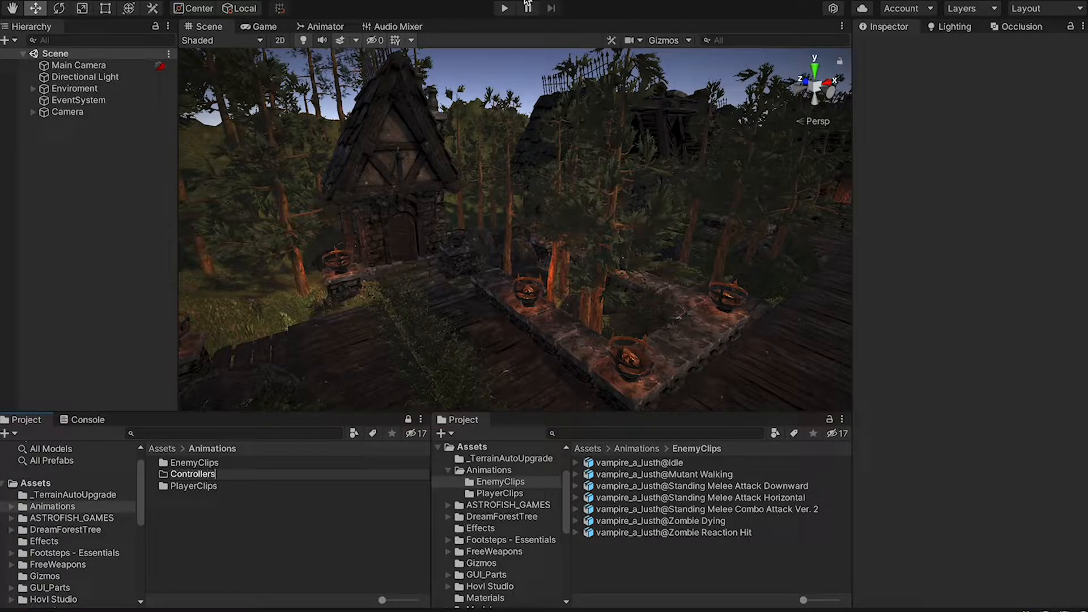
pyautogui.write('Controllers')
pyautogui.press('Return')
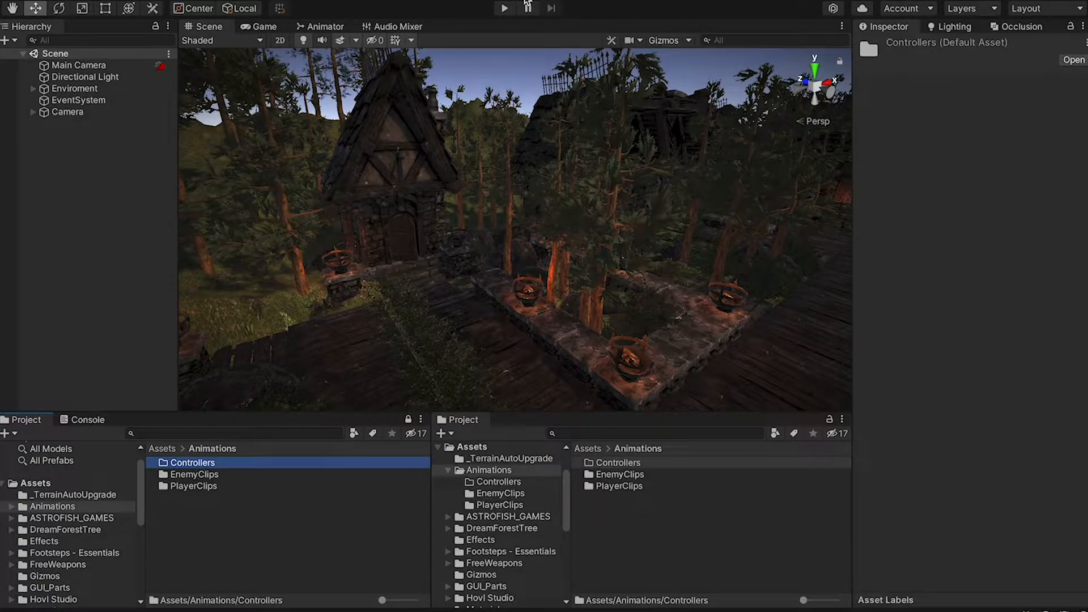
# Create an animator controller named PlayerAnimationController inside Controllers
pyautogui.doubleClick(202, 464)
pyautogui.rightClick(210, 490)
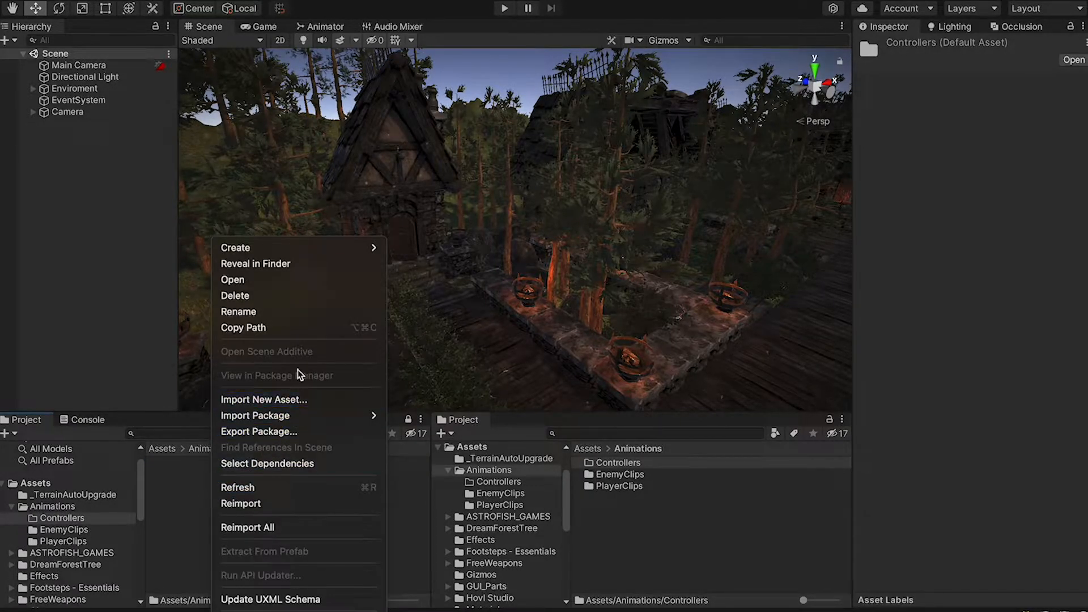
pyautogui.moveTo(332, 250)
pyautogui.scroll(-2, 443, 451)
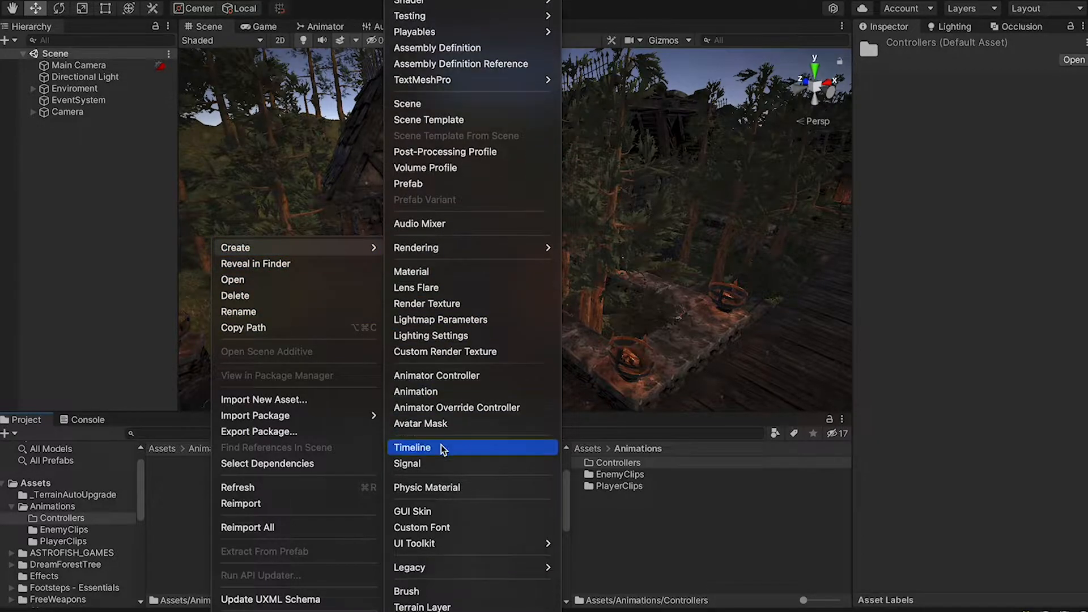
pyautogui.click(467, 376)
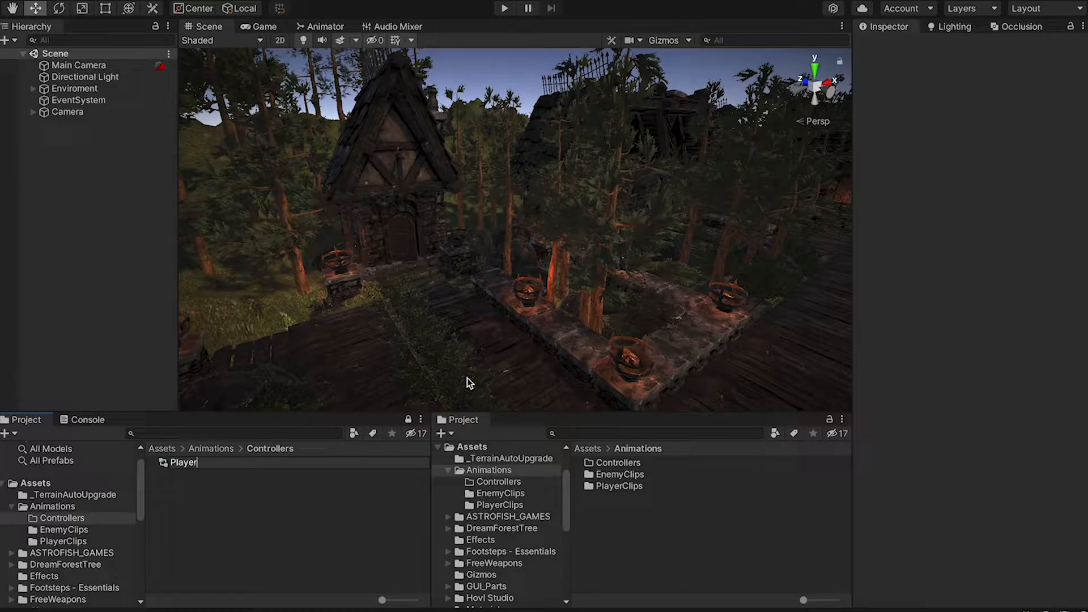
pyautogui.write('PlayerAnimationController')
pyautogui.press('Return')
pyautogui.click(254, 488)
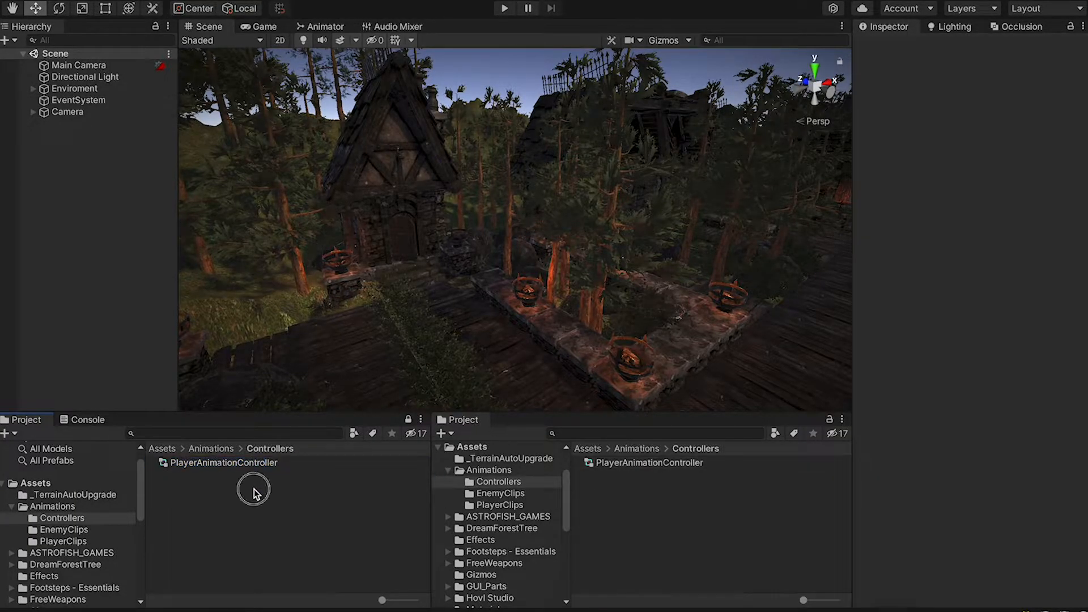
# Add a second animator controller named EnemyAnimationController
pyautogui.rightClick(253, 488)
pyautogui.moveTo(375, 249)
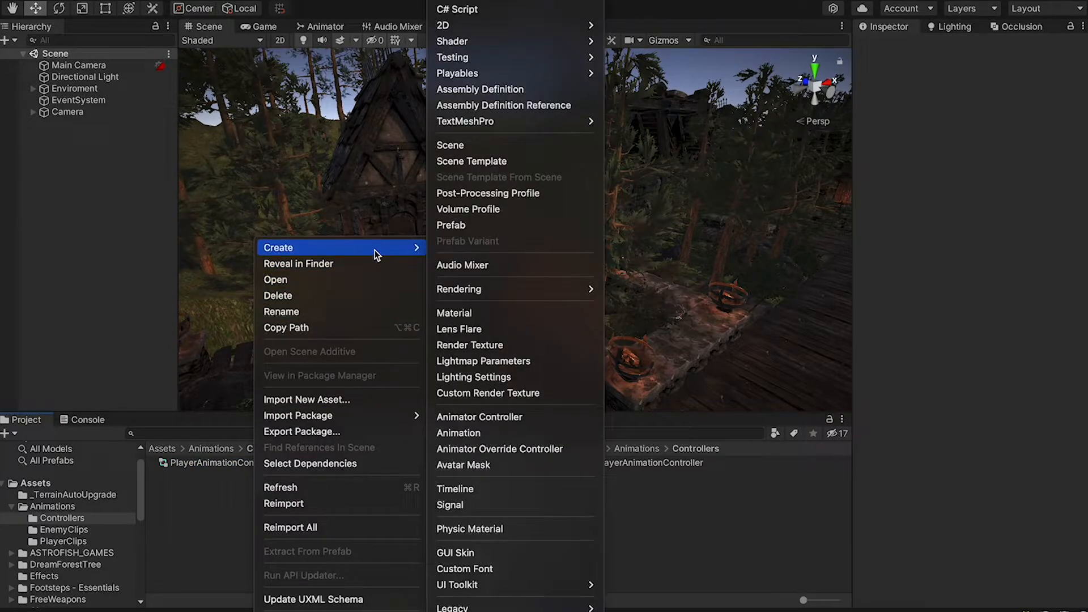
pyautogui.click(469, 417)
pyautogui.write('Ene')
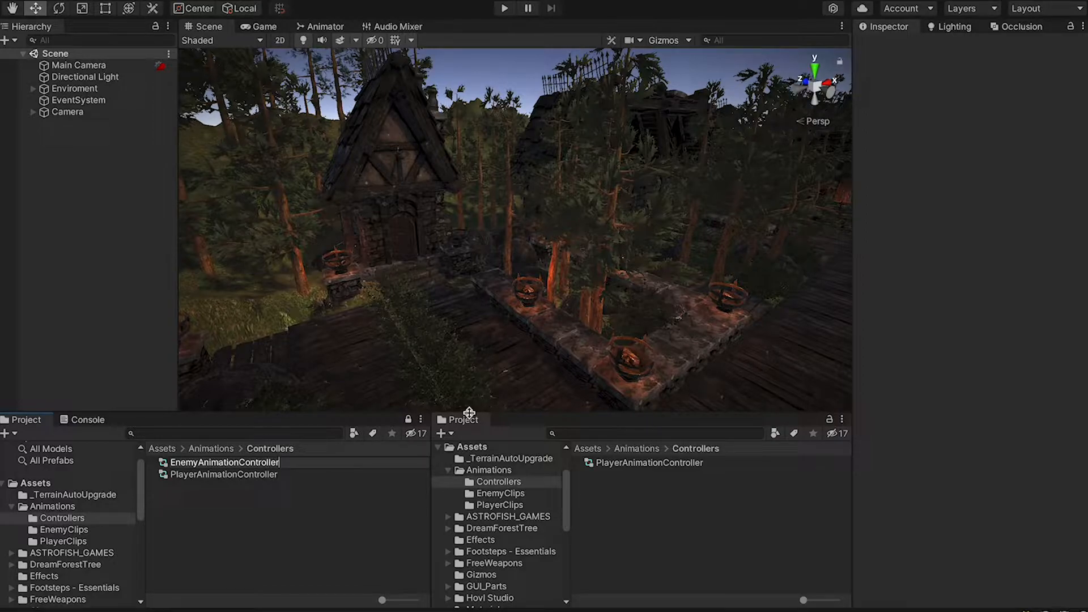
pyautogui.write('myAnimationController')
pyautogui.press('Return')
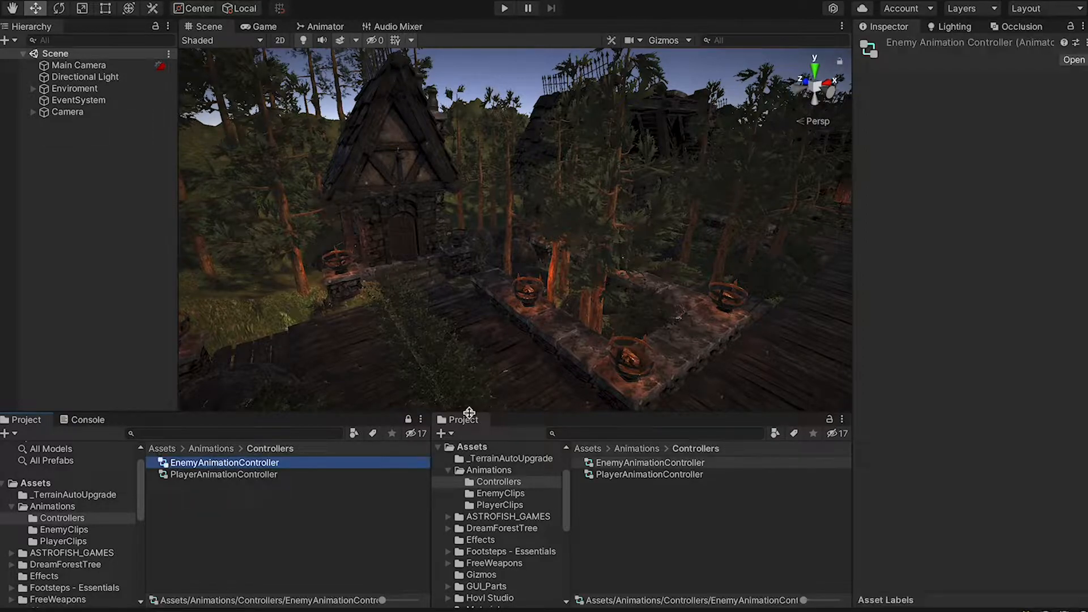
pyautogui.click(296, 527)
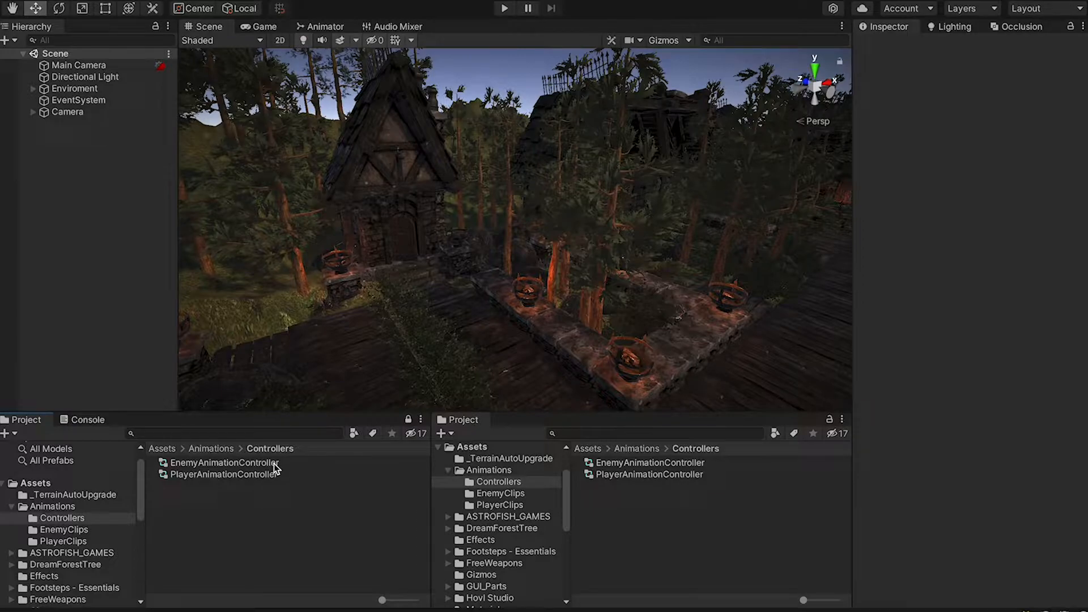
# Open PlayerAnimationController's state graph and frame its nodes
pyautogui.doubleClick(257, 477)
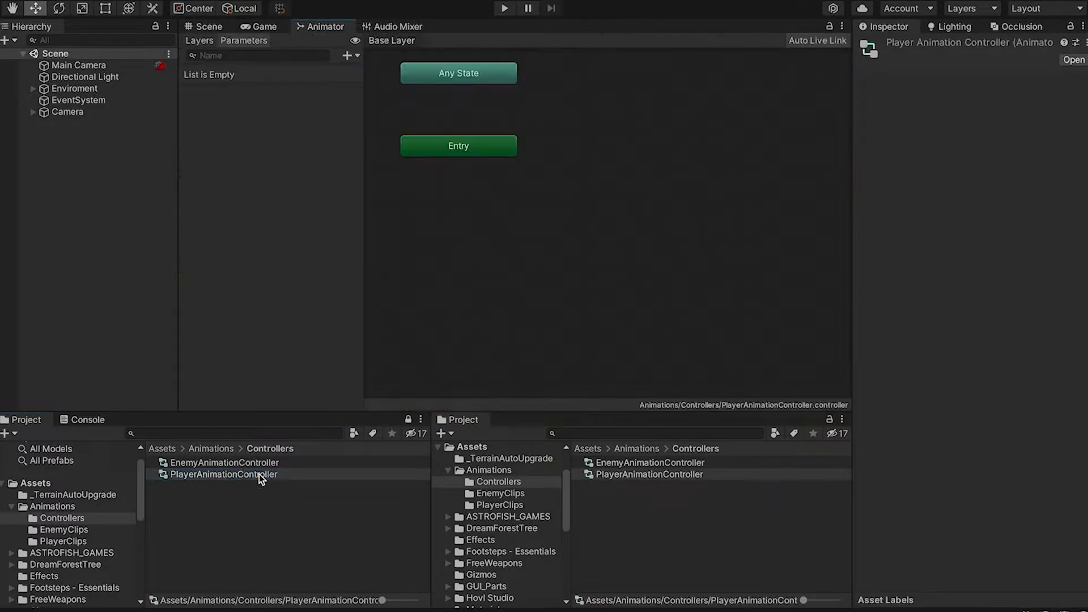
pyautogui.moveTo(507, 253); pyautogui.dragTo(641, 367, button='middle')
pyautogui.scroll(-5, 576, 338)
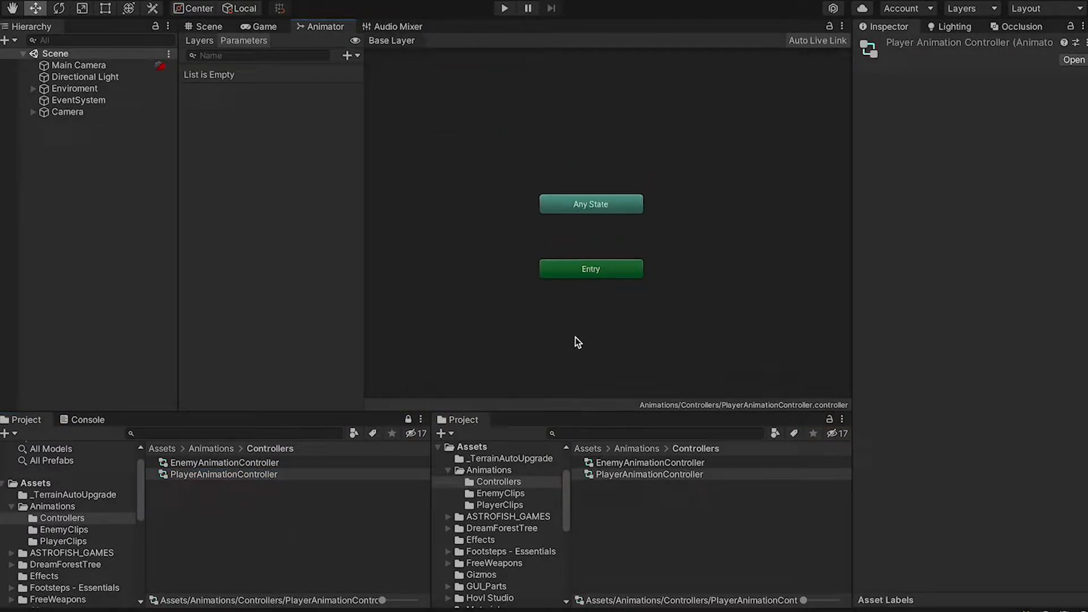
pyautogui.moveTo(635, 324); pyautogui.dragTo(531, 271, button='middle')
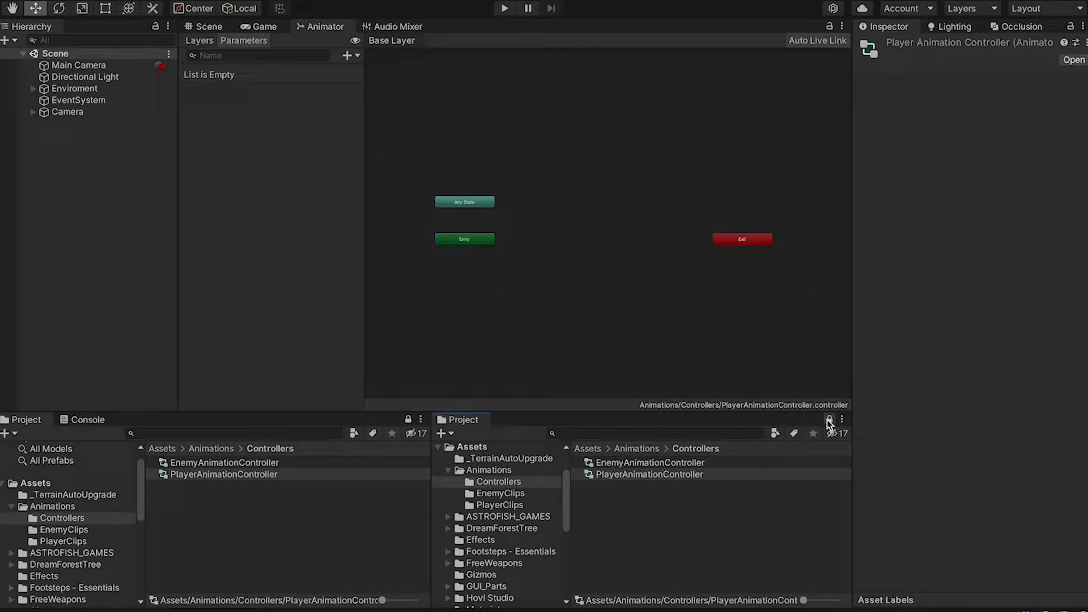
# Add Killed and Idle clips as states, make Idle the default, and arrange them
pyautogui.click(507, 505)
pyautogui.moveTo(605, 486); pyautogui.dragTo(583, 146)
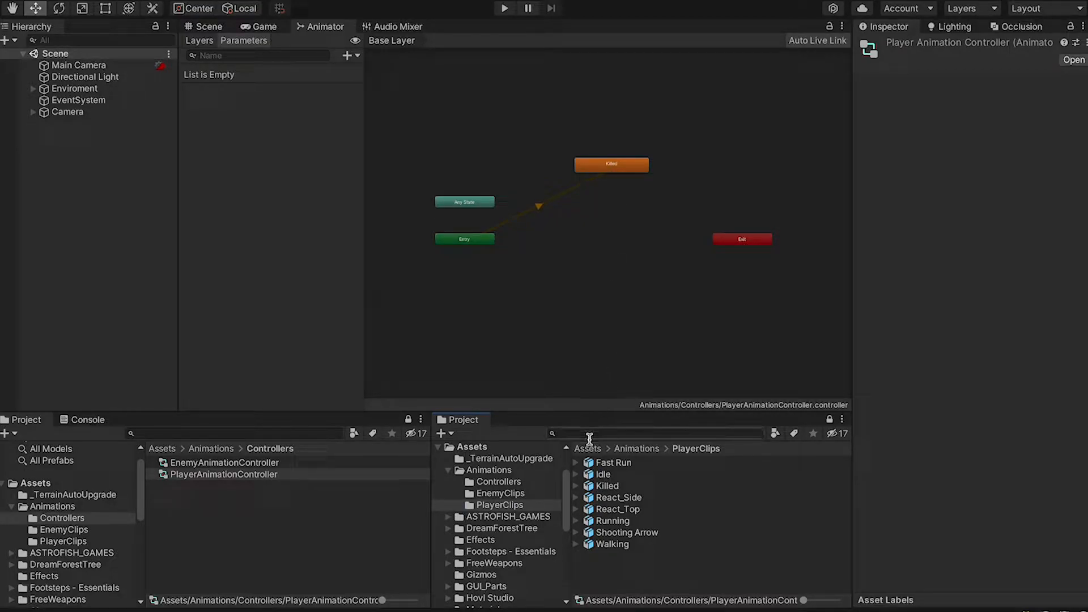
pyautogui.moveTo(599, 474); pyautogui.dragTo(517, 259)
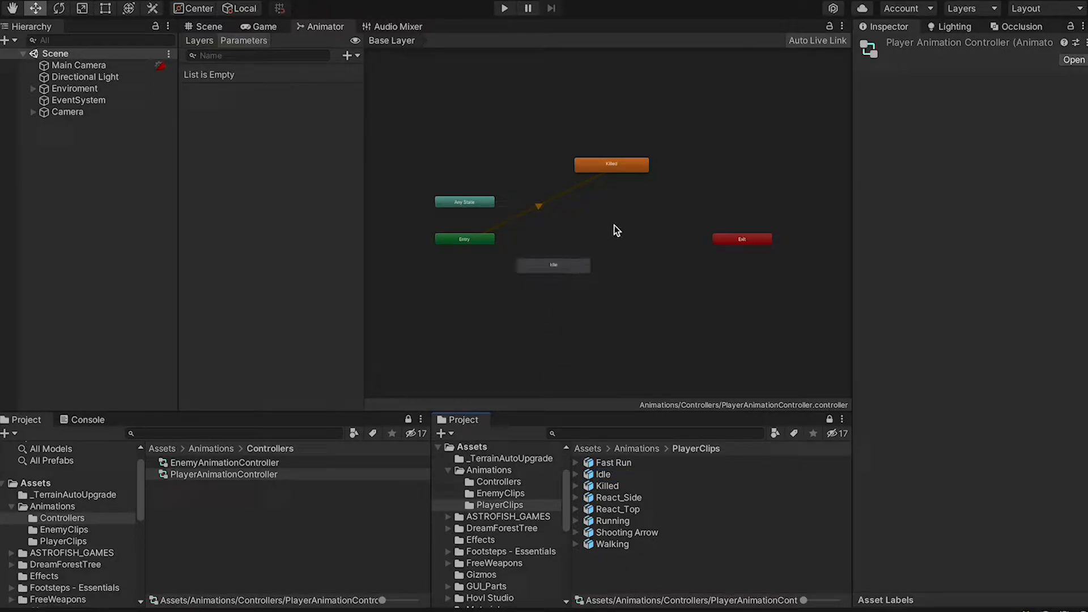
pyautogui.rightClick(583, 263)
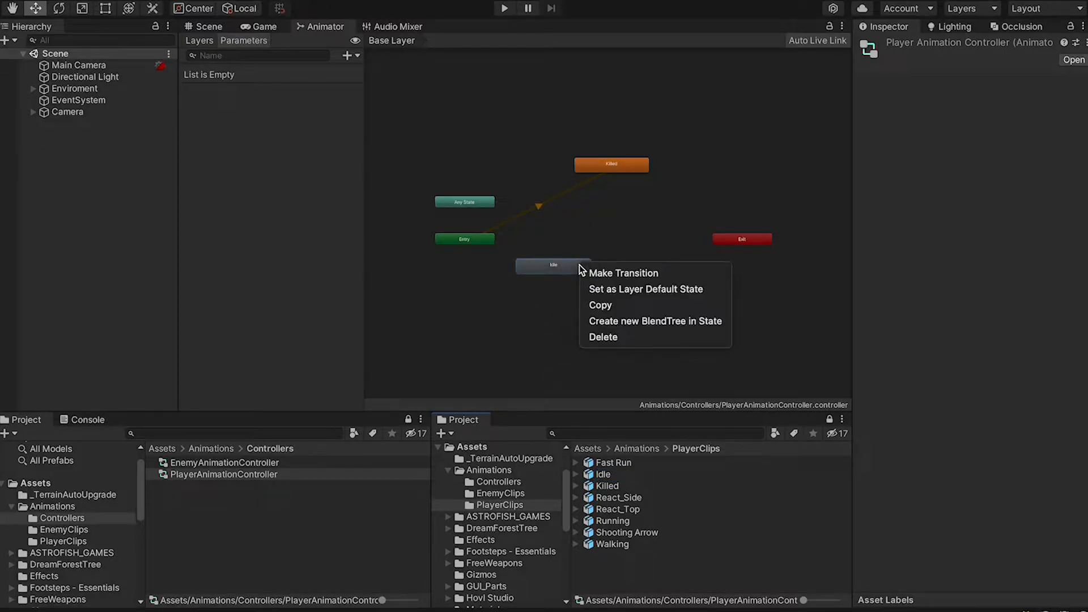
pyautogui.click(622, 288)
pyautogui.moveTo(570, 270); pyautogui.dragTo(458, 283)
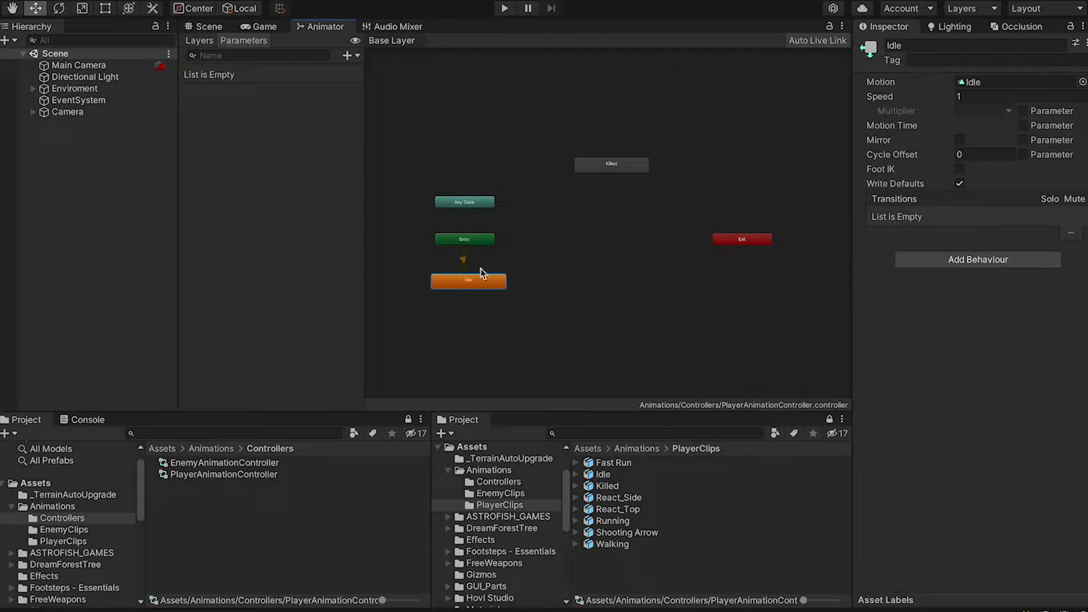
pyautogui.moveTo(603, 164); pyautogui.dragTo(594, 196)
pyautogui.moveTo(634, 287); pyautogui.dragTo(622, 223, button='middle')
# Create sub-state machines named Attack and Hit in the base layer
pyautogui.rightClick(525, 285)
pyautogui.moveTo(533, 294)
pyautogui.click(697, 294)
pyautogui.click(941, 45)
pyautogui.write('Attack')
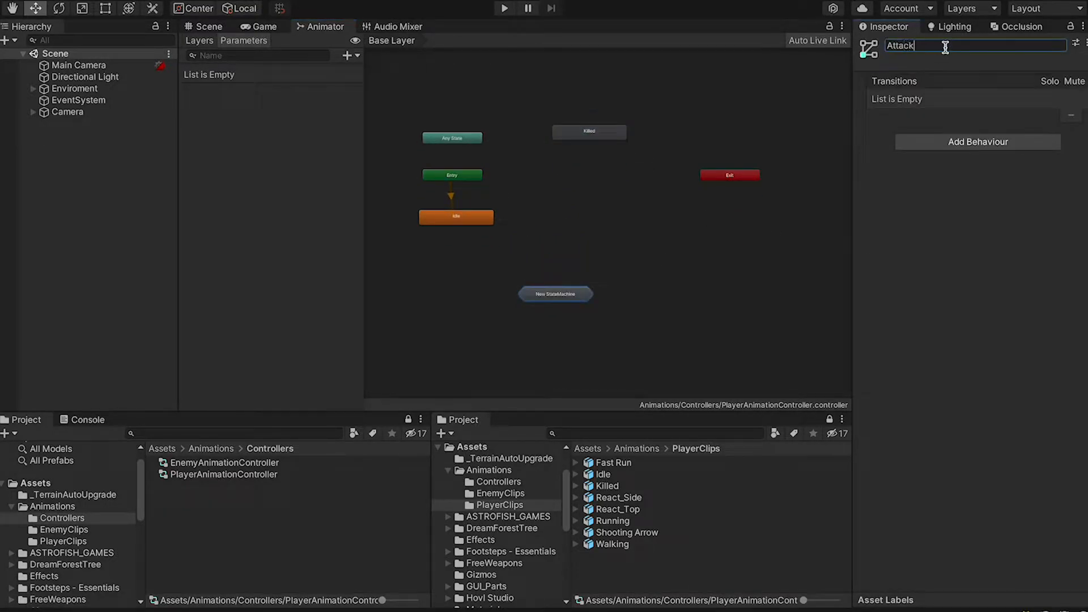
pyautogui.moveTo(552, 296); pyautogui.dragTo(498, 290)
pyautogui.rightClick(637, 299)
pyautogui.click(682, 313)
pyautogui.click(938, 45)
pyautogui.write('Hit')
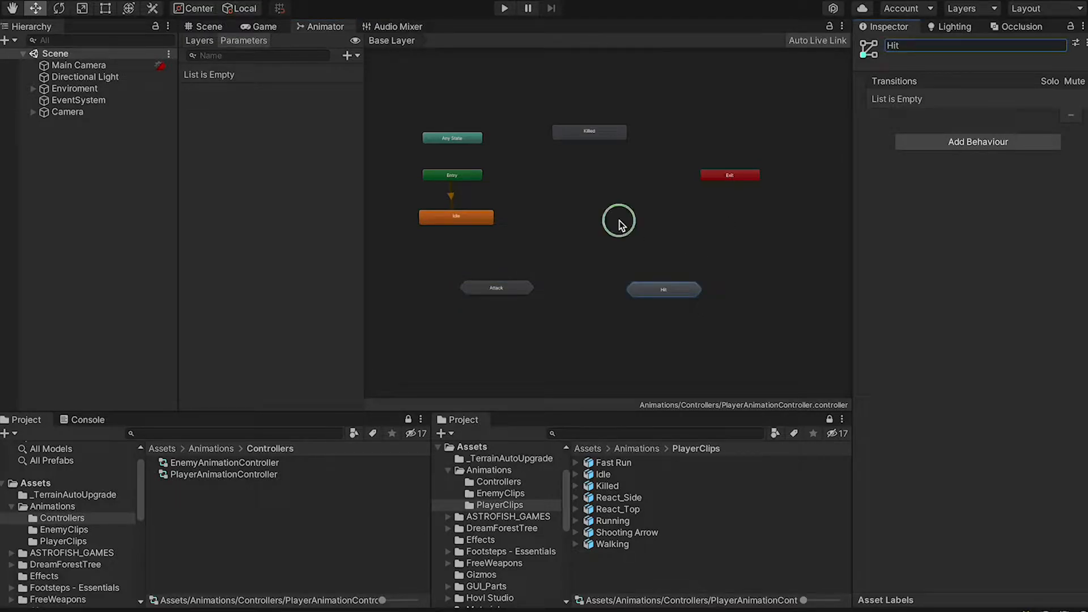
# Add a new blend tree state named Move beside Idle
pyautogui.rightClick(618, 222)
pyautogui.moveTo(627, 230)
pyautogui.click(793, 254)
pyautogui.click(932, 45)
pyautogui.write('Move')
pyautogui.moveTo(645, 220); pyautogui.dragTo(574, 212)
pyautogui.scroll(3, 618, 212)
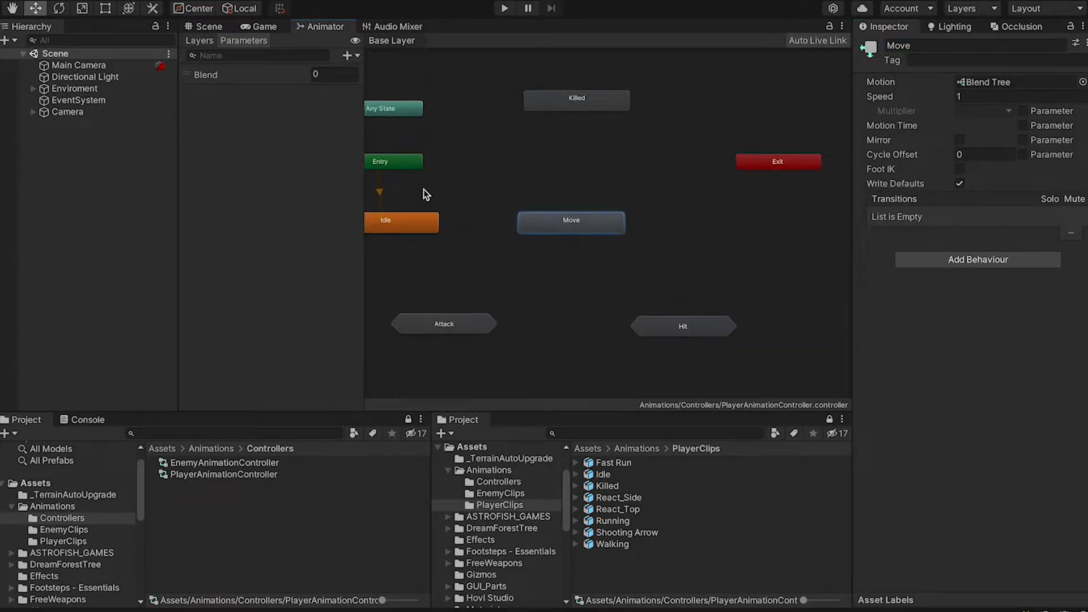
# Rename Blend to Speed, add Bool Move and triggers Start_Attack, Attack, Stop_Attack
pyautogui.write('Speed')
pyautogui.press('Return')
pyautogui.click(347, 55)
pyautogui.click(357, 97)
pyautogui.write('Move')
pyautogui.click(347, 55)
pyautogui.click(350, 111)
pyautogui.write('Saart_Attack')
pyautogui.click(347, 55)
pyautogui.click(350, 111)
pyautogui.write('Attack')
pyautogui.click(347, 54)
pyautogui.click(350, 111)
pyautogui.write('Stop_Attack')
pyautogui.press('Return')
# Add Get_Top_Hit, Get_Side_Hit and Killed trigger parameters
pyautogui.click(347, 55)
pyautogui.click(354, 111)
pyautogui.write('Get_Top_Hit')
pyautogui.click(355, 55)
pyautogui.click(352, 110)
pyautogui.write('Get_Side_Hit')
pyautogui.click(355, 56)
pyautogui.click(358, 115)
pyautogui.write('Killed')
pyautogui.press('Return')
pyautogui.moveTo(583, 156); pyautogui.dragTo(629, 170, button='middle')
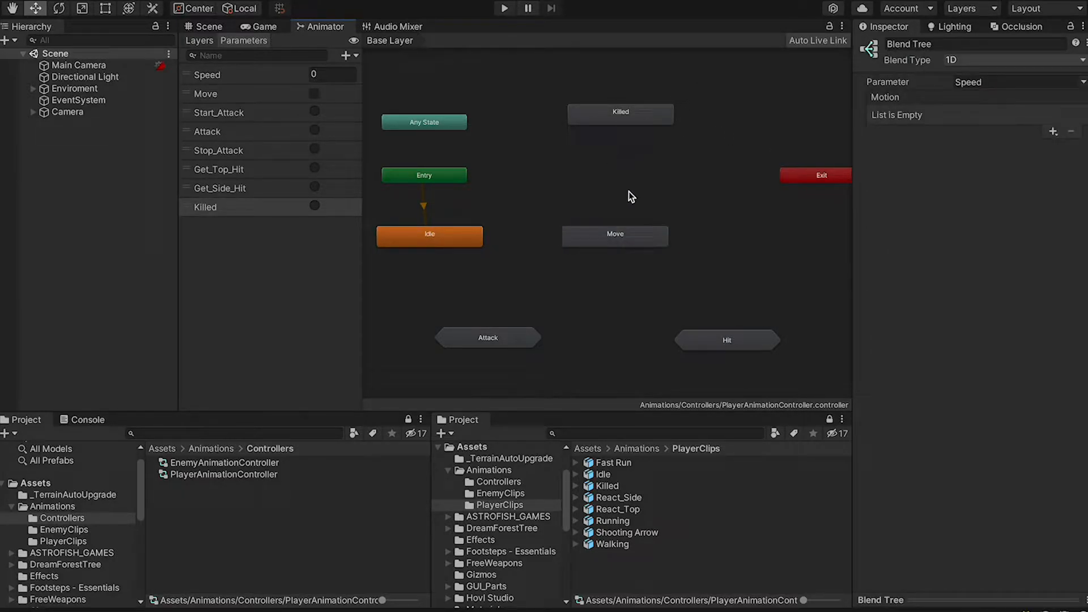
# Open the Move blend tree and add three motion fields
pyautogui.doubleClick(615, 235)
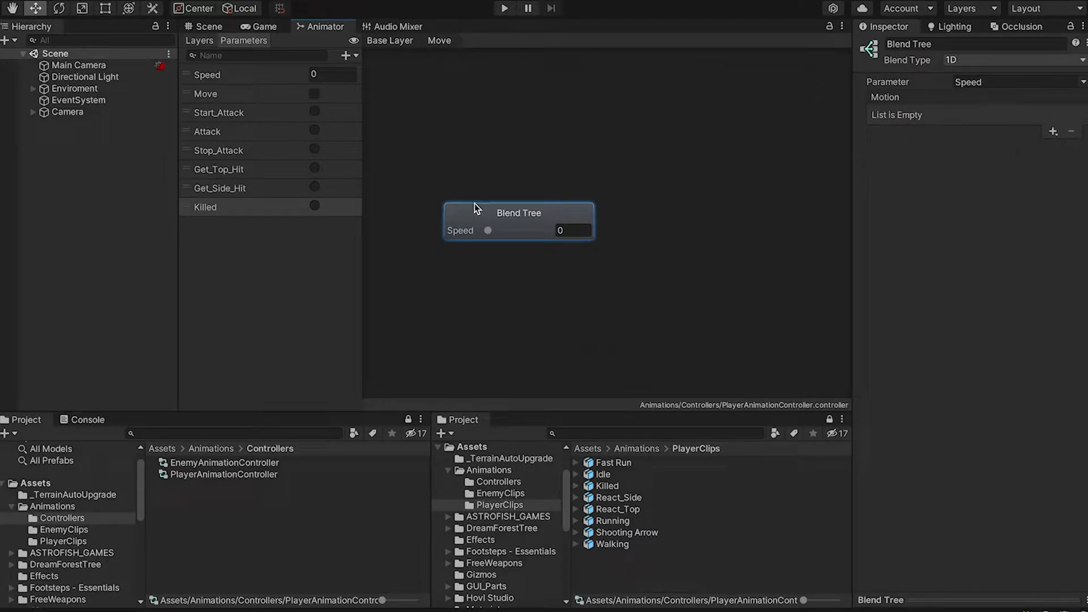
pyautogui.click(1053, 131)
pyautogui.click(1053, 137)
pyautogui.click(1055, 138)
pyautogui.click(1052, 215)
pyautogui.click(1053, 216)
# Assign the Walk clip to the first motion field
pyautogui.click(979, 163)
pyautogui.write('walk')
pyautogui.doubleClick(691, 223)
pyautogui.click(677, 203)
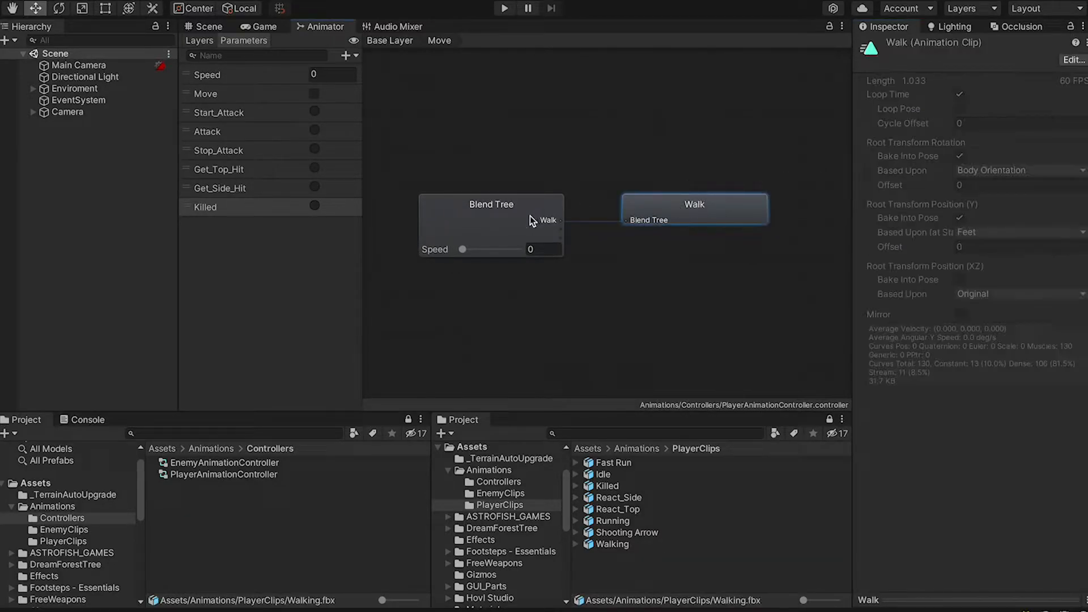
pyautogui.click(538, 225)
# Assign Running and Fast_Running to the second and third motion fields
pyautogui.click(979, 177)
pyautogui.write('run')
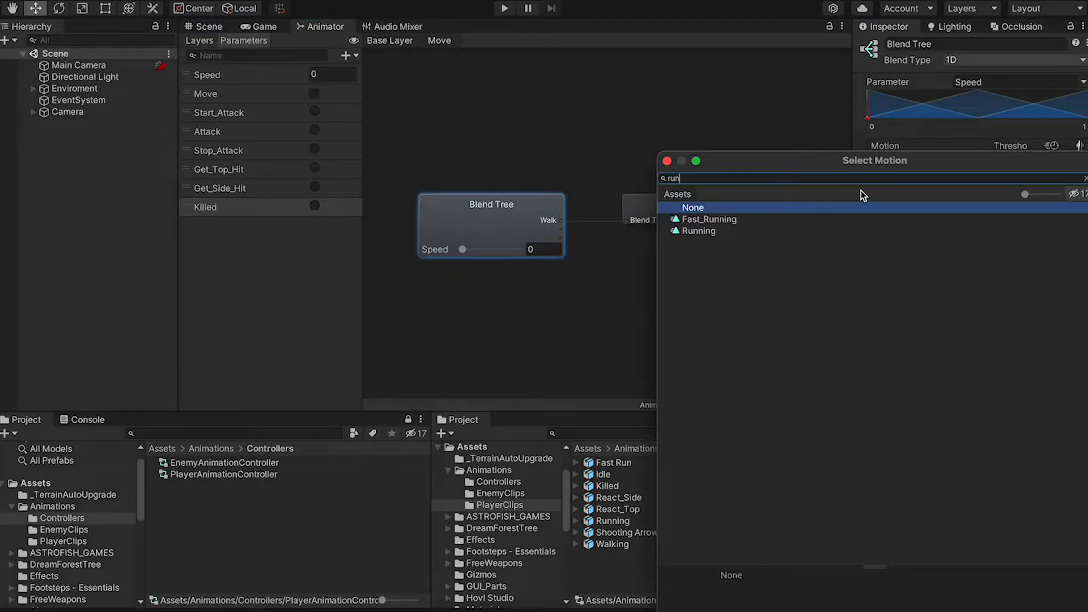
pyautogui.click(715, 233)
pyautogui.doubleClick(716, 231)
pyautogui.click(980, 196)
pyautogui.write('fast')
pyautogui.click(720, 216)
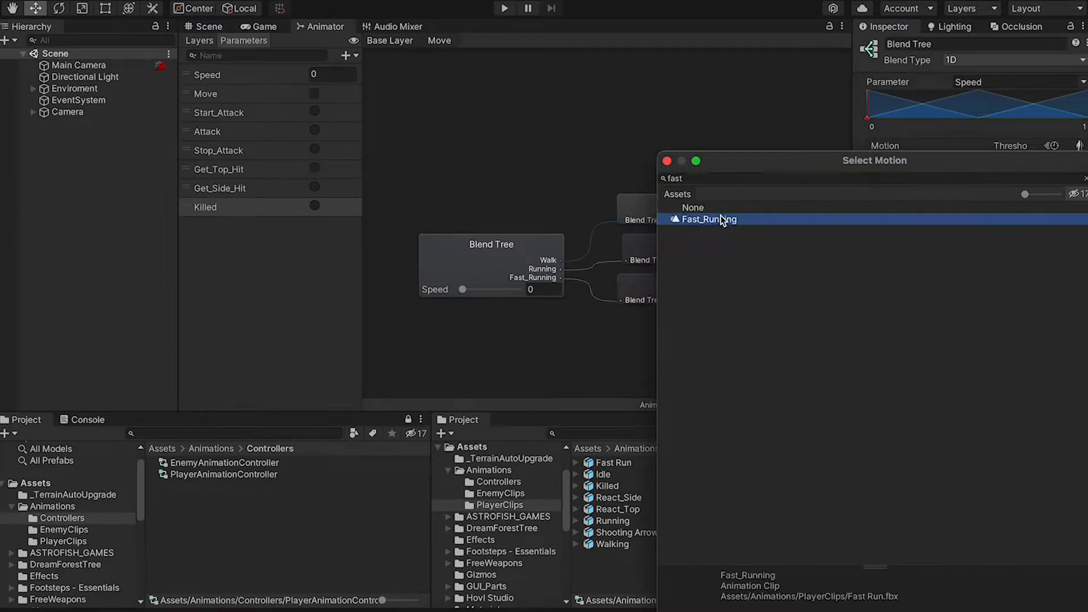
pyautogui.doubleClick(756, 219)
pyautogui.click(722, 255)
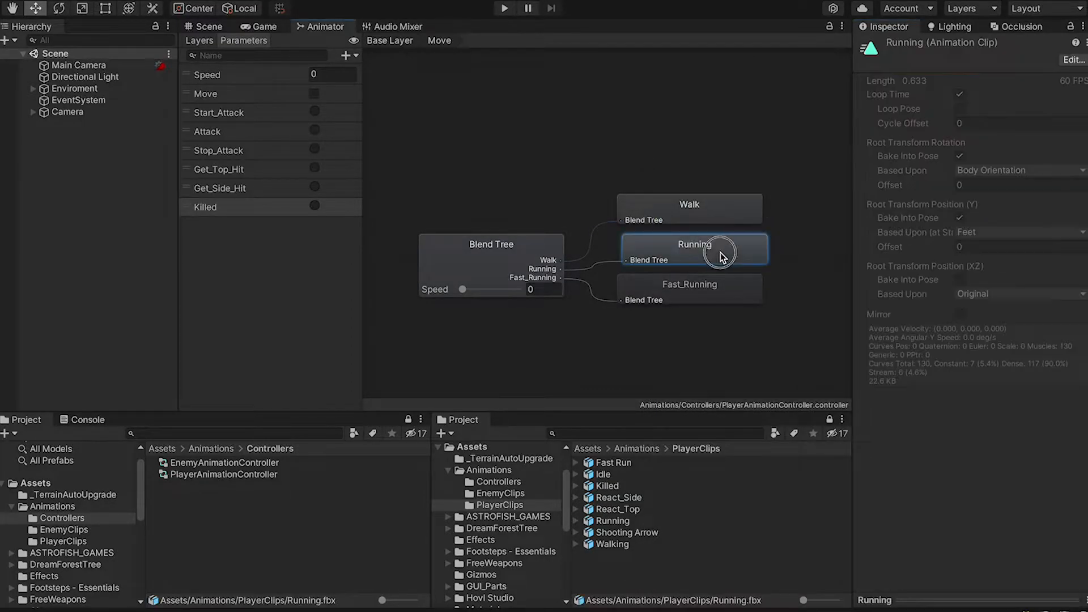
pyautogui.click(492, 252)
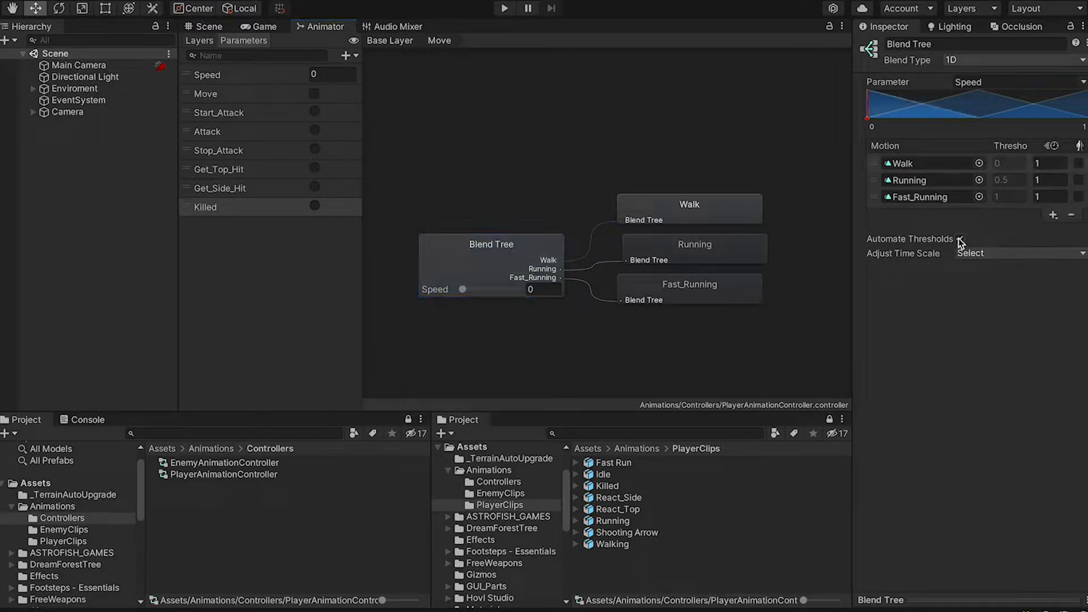
# Disable Automate Thresholds and set Walk, Running, Fast_Running thresholds to 2, 3 and 3.3
pyautogui.click(959, 240)
pyautogui.click(1009, 196)
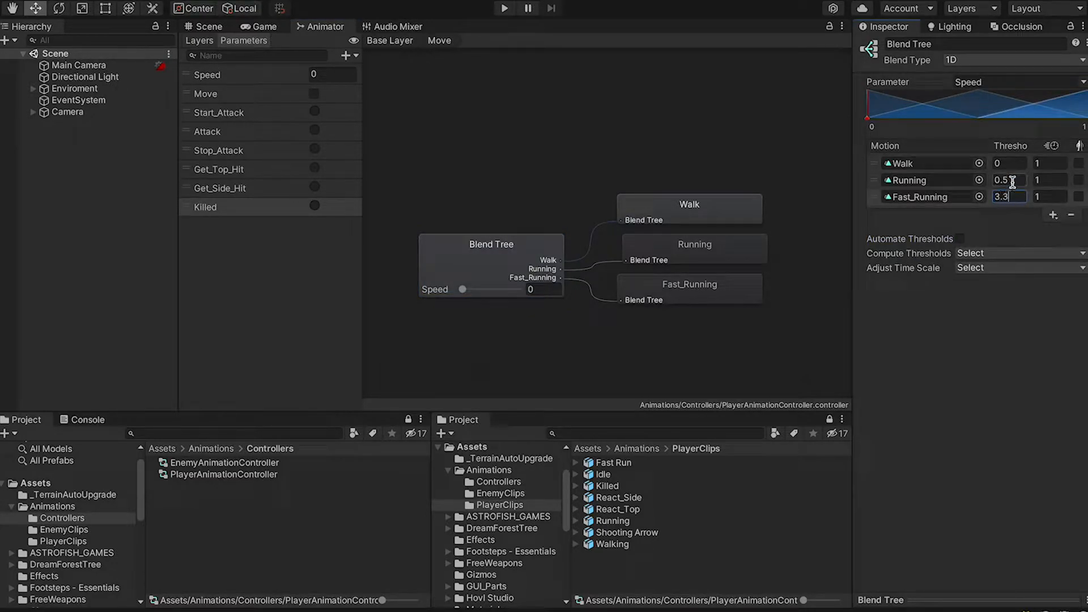
pyautogui.click(1012, 182)
pyautogui.write('3')
pyautogui.click(1012, 165)
pyautogui.write('2')
pyautogui.click(942, 347)
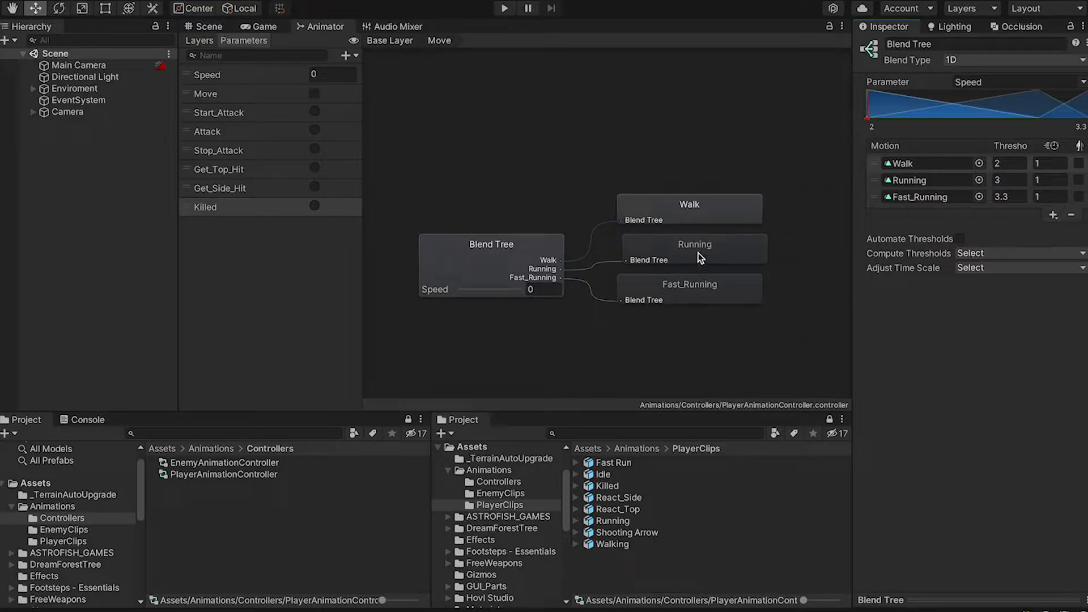
pyautogui.click(504, 251)
pyautogui.click(708, 214)
pyautogui.click(691, 241)
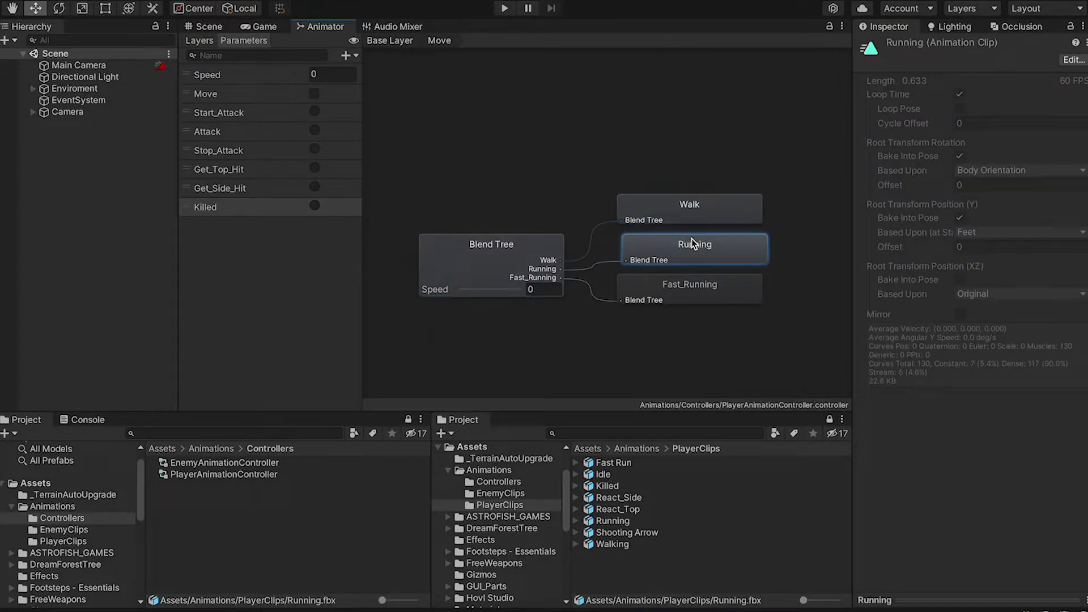
pyautogui.click(500, 262)
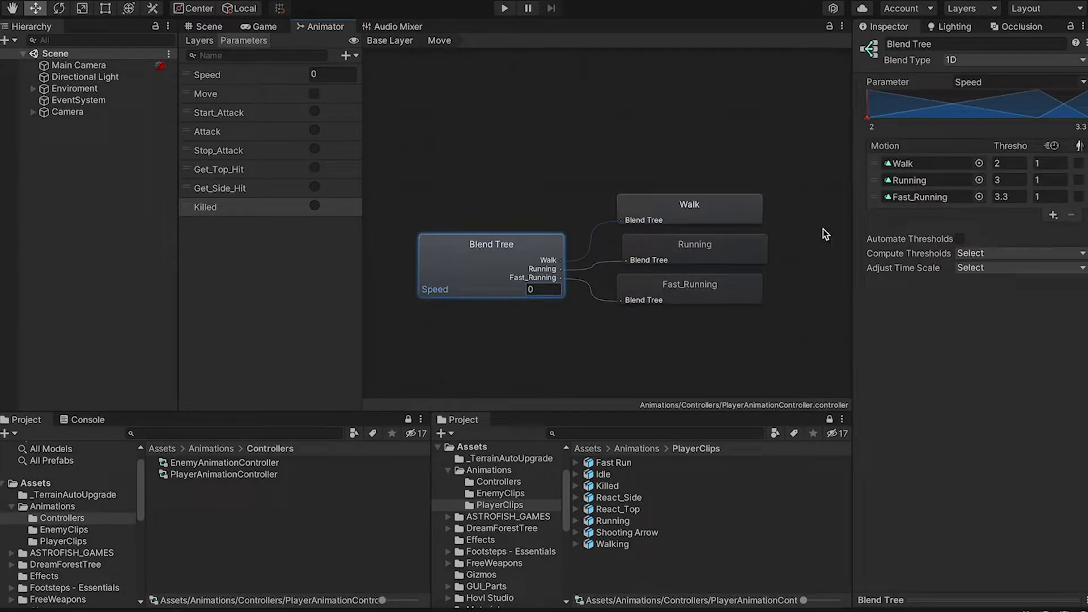
# Show the Speed control and use the player character as the blend tree preview model
pyautogui.click(524, 241)
pyautogui.moveTo(462, 292)
pyautogui.mouseDown()
pyautogui.moveTo(497, 295)
pyautogui.moveTo(463, 292)
pyautogui.mouseUp()
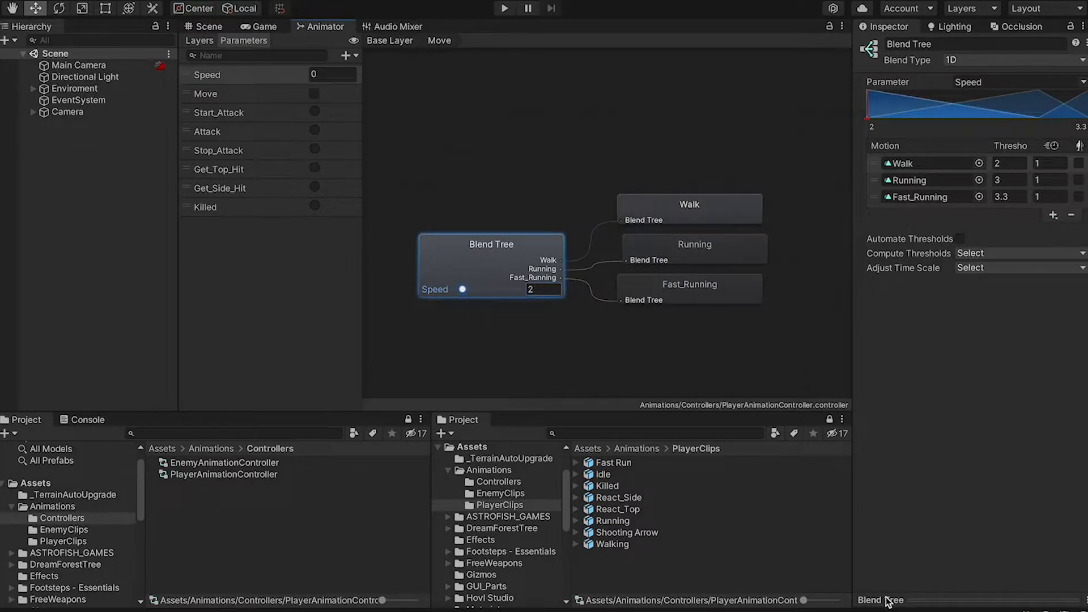
pyautogui.click(881, 599)
pyautogui.click(1065, 372)
pyautogui.click(1051, 417)
pyautogui.scroll(-10, 905, 256)
pyautogui.doubleClick(732, 247)
pyautogui.moveTo(950, 482); pyautogui.dragTo(982, 498)
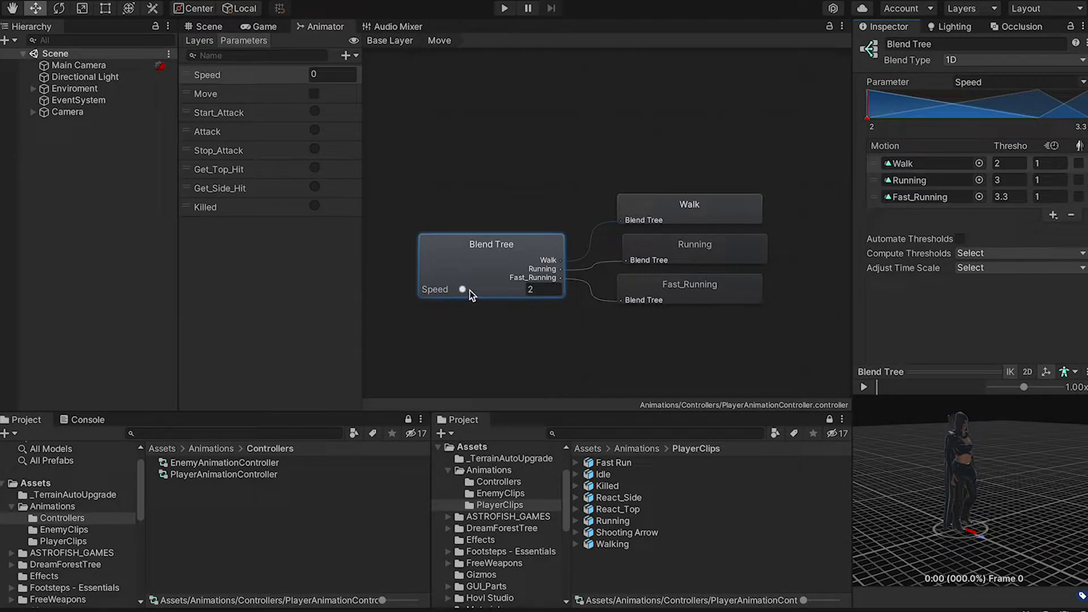
# Play the preview while sliding Speed between 2.52 and 3.3 to check the blend
pyautogui.click(863, 388)
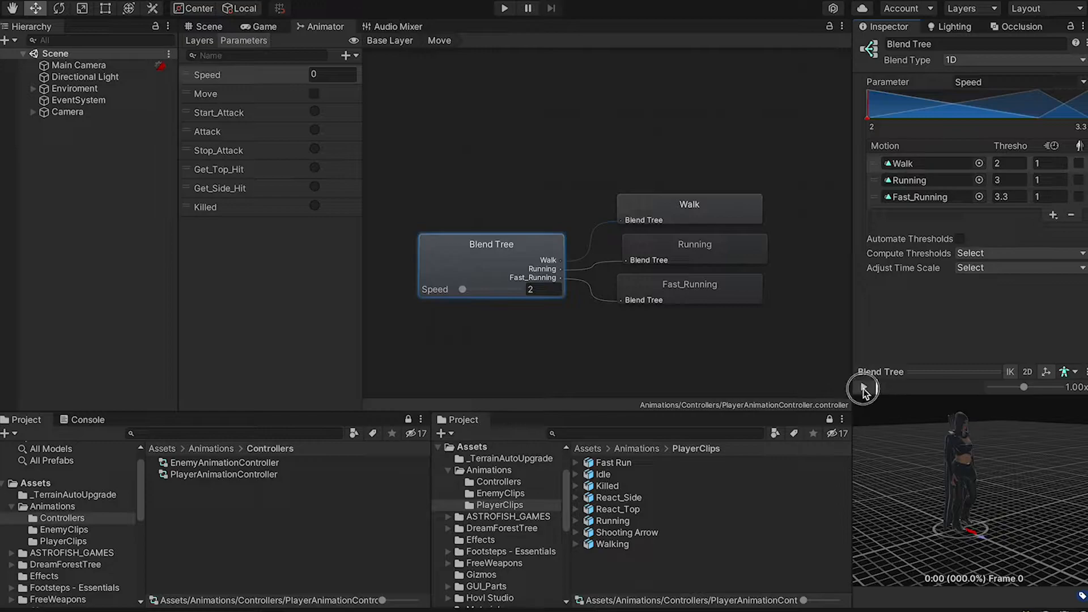
pyautogui.click(463, 290)
pyautogui.moveTo(463, 290); pyautogui.dragTo(486, 300)
pyautogui.moveTo(915, 429); pyautogui.dragTo(956, 426, button='right')
pyautogui.moveTo(485, 289); pyautogui.dragTo(529, 293)
# Open the Attack sub-state machine and drag the Shooting Arrow clips in as states
pyautogui.click(390, 41)
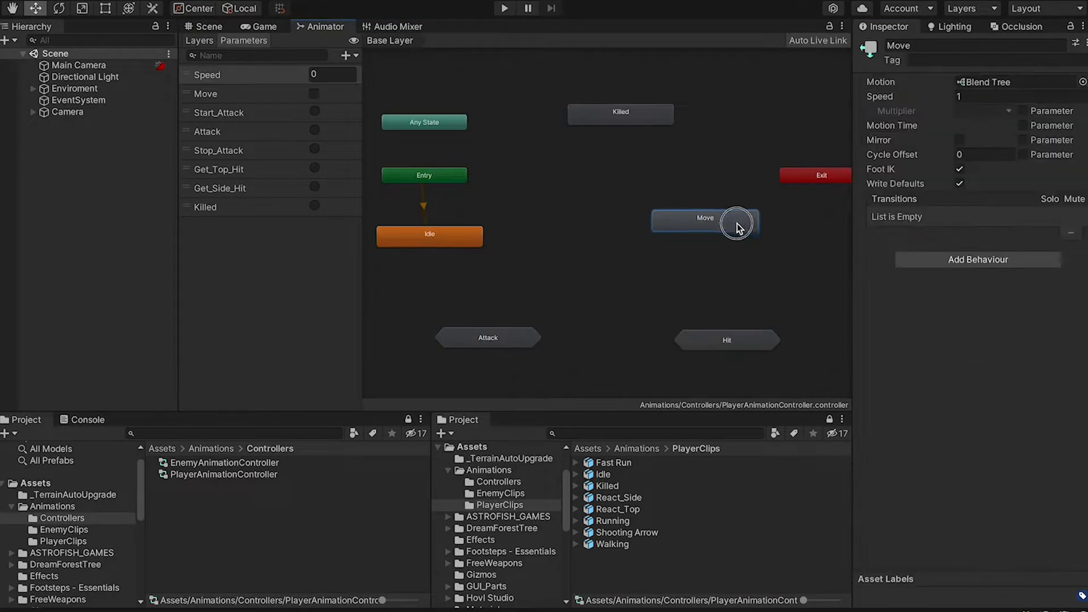
pyautogui.click(662, 228)
pyautogui.doubleClick(473, 330)
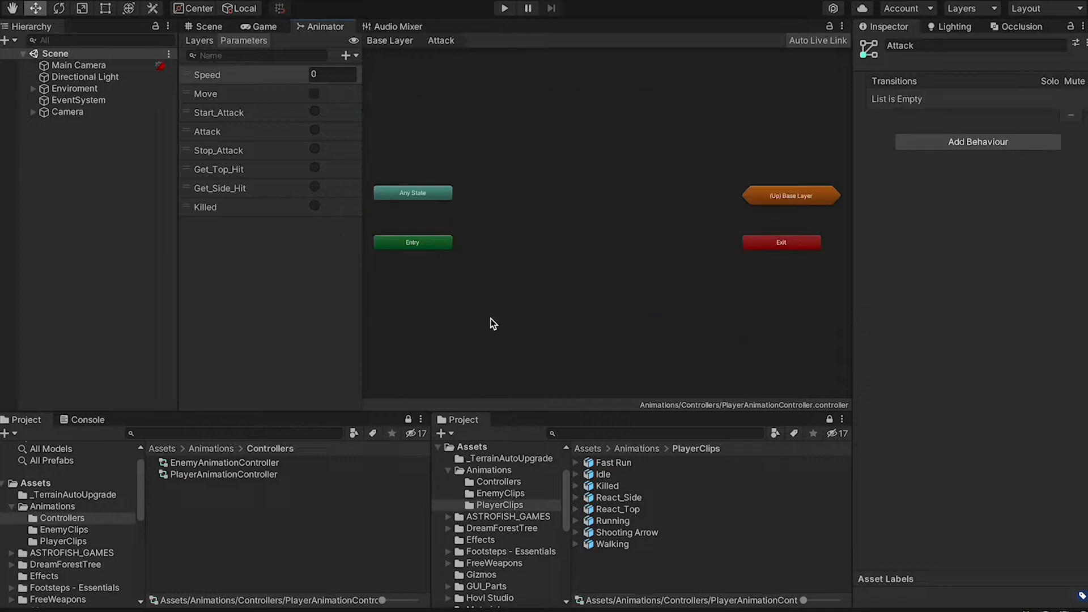
pyautogui.click(577, 533)
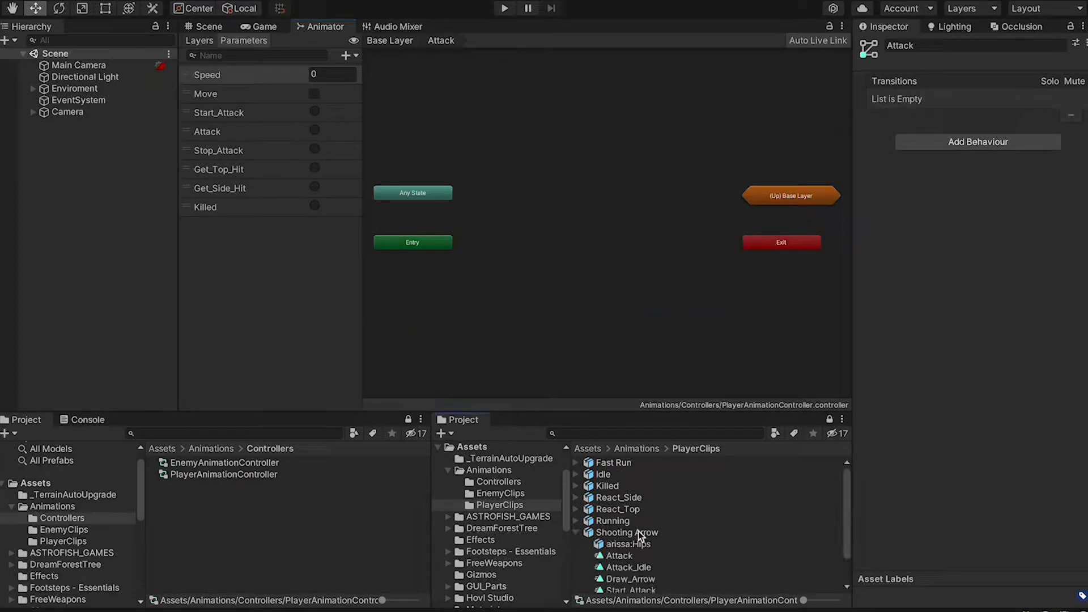
pyautogui.moveTo(615, 531); pyautogui.dragTo(504, 280)
# Arrange the attack states, with Stop_Attack beside Entry and Draw_Arrow under Attack
pyautogui.moveTo(581, 174); pyautogui.dragTo(633, 291)
pyautogui.moveTo(611, 179); pyautogui.dragTo(580, 141)
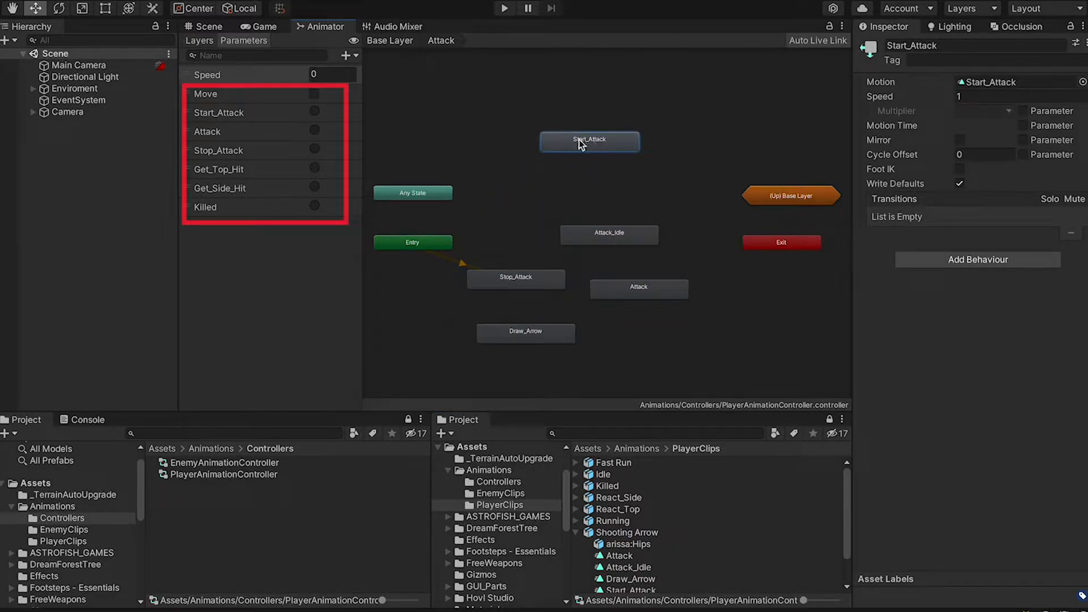
pyautogui.moveTo(600, 233); pyautogui.dragTo(581, 198)
pyautogui.moveTo(524, 281); pyautogui.dragTo(425, 342)
pyautogui.moveTo(654, 286); pyautogui.dragTo(605, 253)
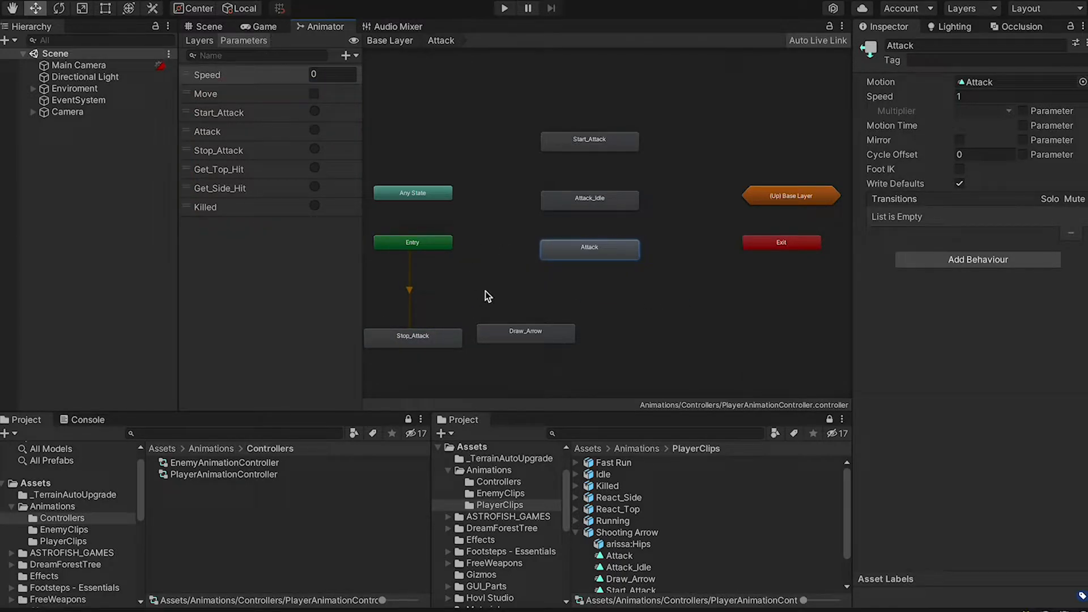
pyautogui.moveTo(540, 328); pyautogui.dragTo(603, 309)
pyautogui.moveTo(412, 337); pyautogui.dragTo(488, 256)
pyautogui.moveTo(413, 242); pyautogui.dragTo(351, 245)
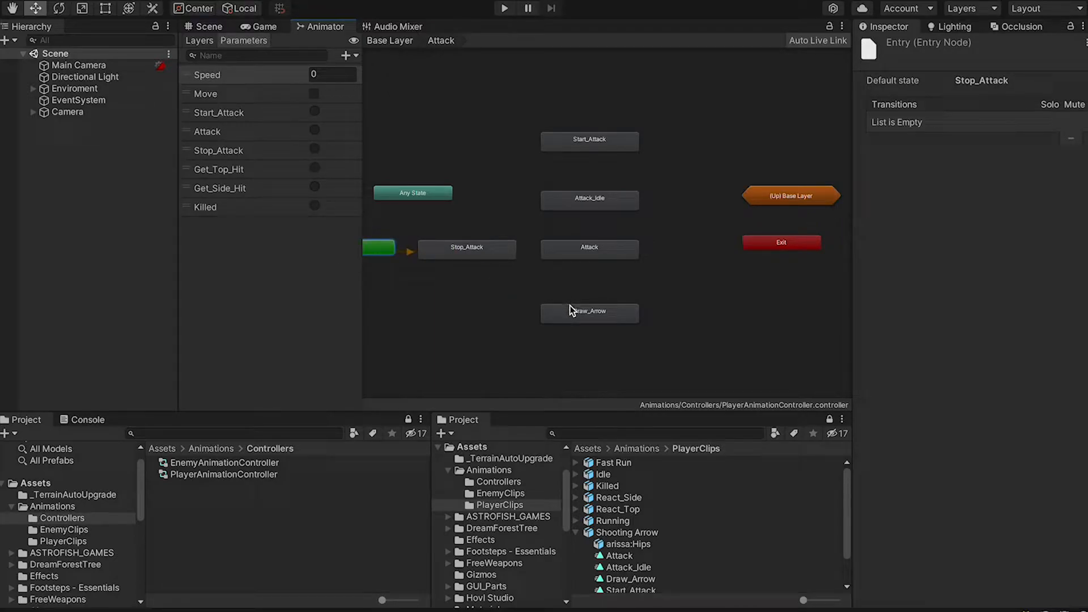
pyautogui.click(587, 256)
pyautogui.moveTo(601, 310)
pyautogui.mouseDown()
pyautogui.moveTo(616, 301)
pyautogui.moveTo(605, 301)
pyautogui.mouseUp()
# Shift the four attack states right, align Draw_Arrow, and return to the Base Layer
pyautogui.moveTo(594, 340); pyautogui.dragTo(611, 112)
pyautogui.moveTo(620, 137); pyautogui.dragTo(644, 138)
pyautogui.click(629, 278)
pyautogui.moveTo(605, 306); pyautogui.dragTo(601, 302)
pyautogui.click(657, 315)
pyautogui.scroll(-1, 657, 310)
pyautogui.moveTo(657, 310); pyautogui.dragTo(719, 305, button='middle')
pyautogui.click(391, 40)
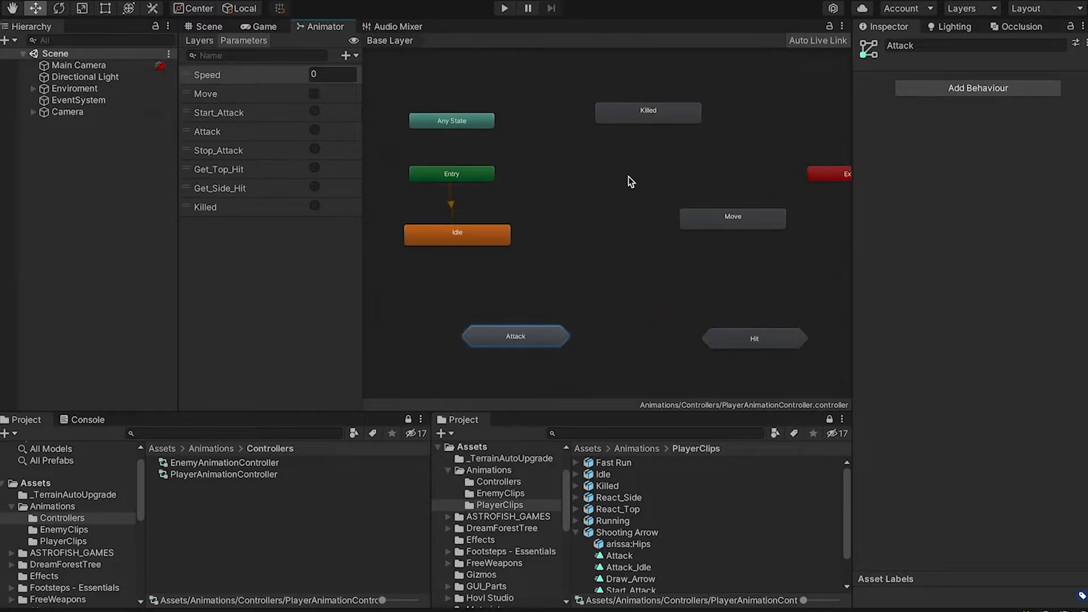
# Look inside the Move blend tree and the Attack and Hit sub-state machines
pyautogui.moveTo(629, 179); pyautogui.dragTo(609, 168, button='middle')
pyautogui.click(636, 106)
pyautogui.doubleClick(706, 208)
pyautogui.click(396, 41)
pyautogui.doubleClick(502, 320)
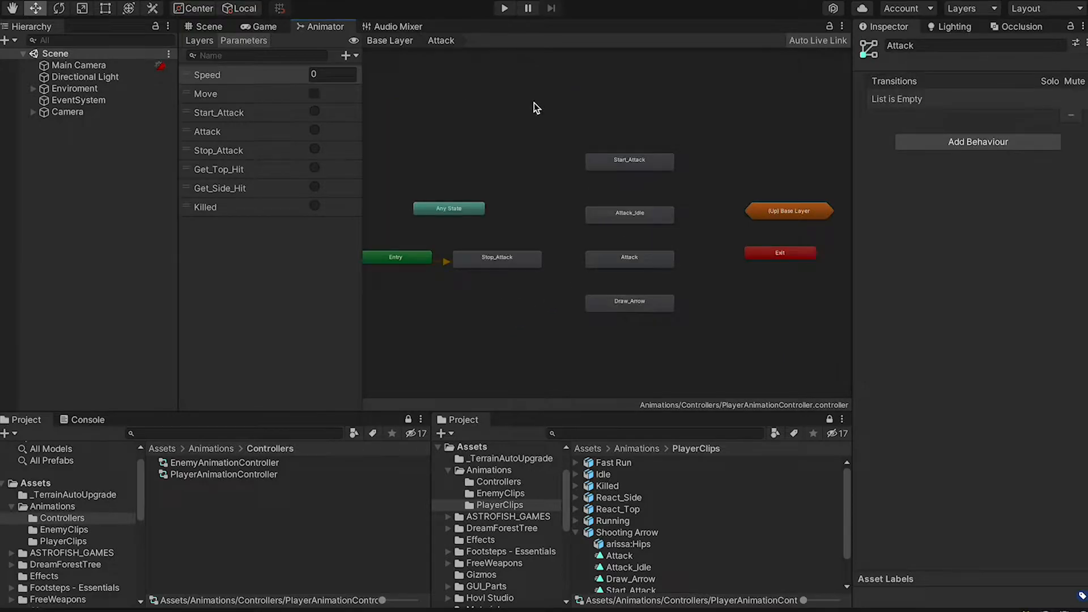
pyautogui.click(403, 43)
pyautogui.click(742, 332)
pyautogui.doubleClick(742, 331)
pyautogui.click(391, 40)
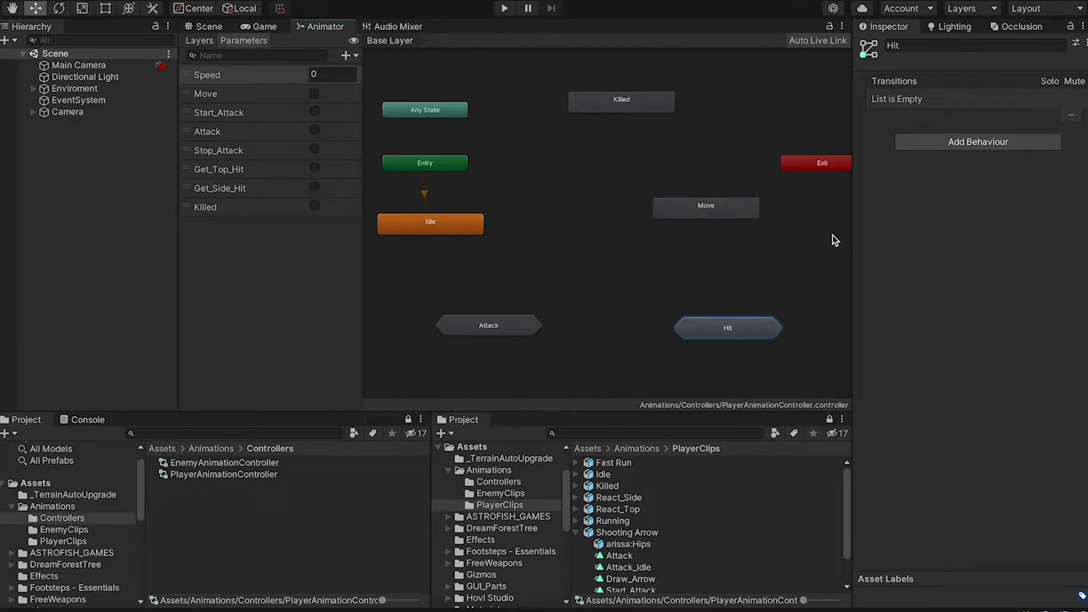
pyautogui.moveTo(805, 246); pyautogui.dragTo(772, 249, button='middle')
pyautogui.click(673, 210)
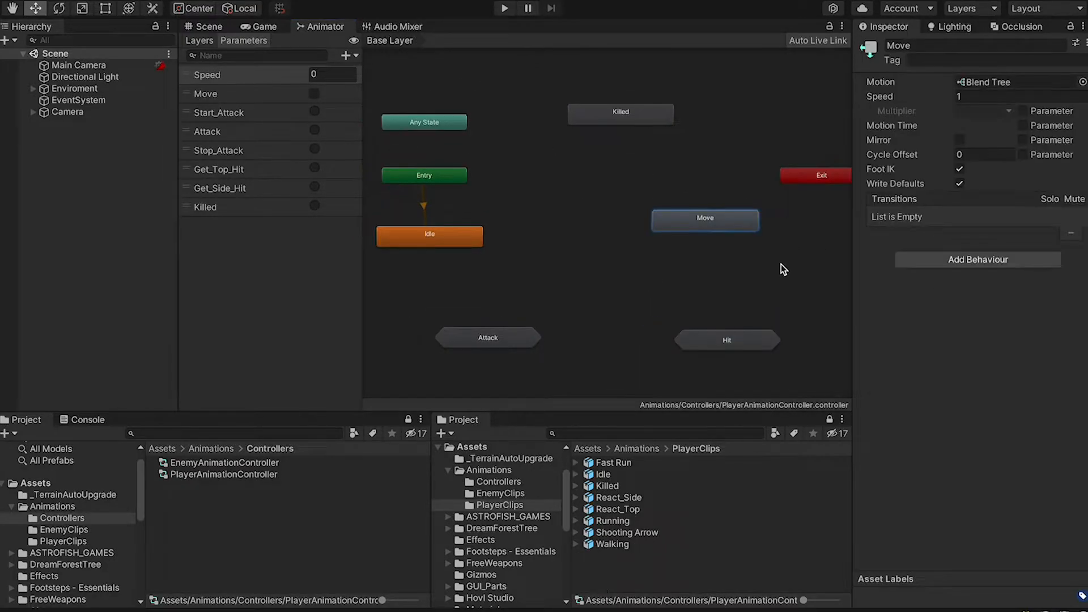
pyautogui.click(743, 263)
pyautogui.moveTo(733, 255); pyautogui.dragTo(722, 253, button='middle')
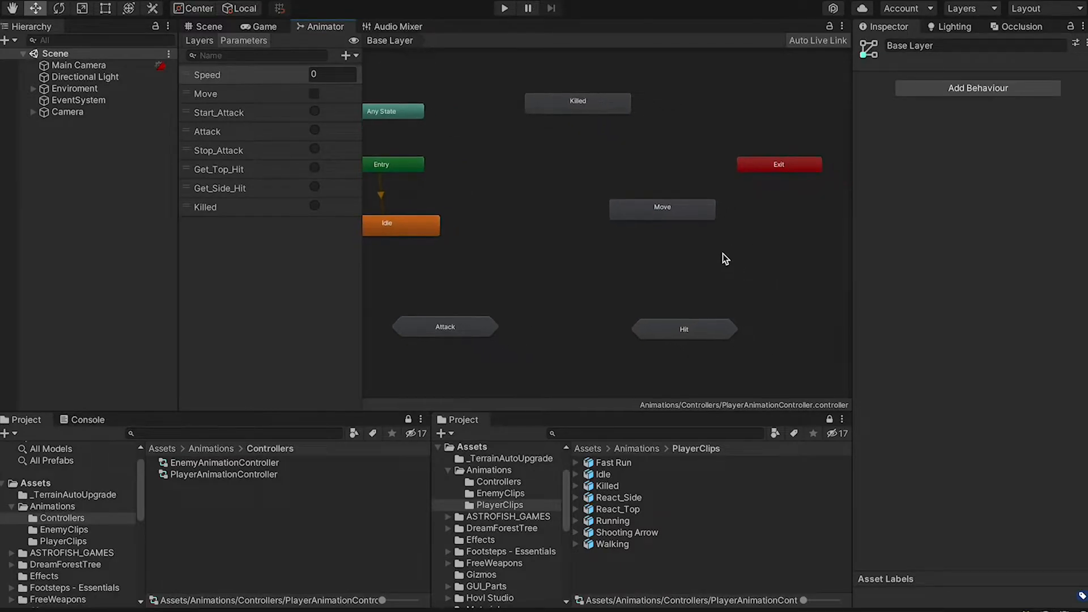
# Add React_Top and React_Side as states in the Hit sub-state machine
pyautogui.doubleClick(698, 330)
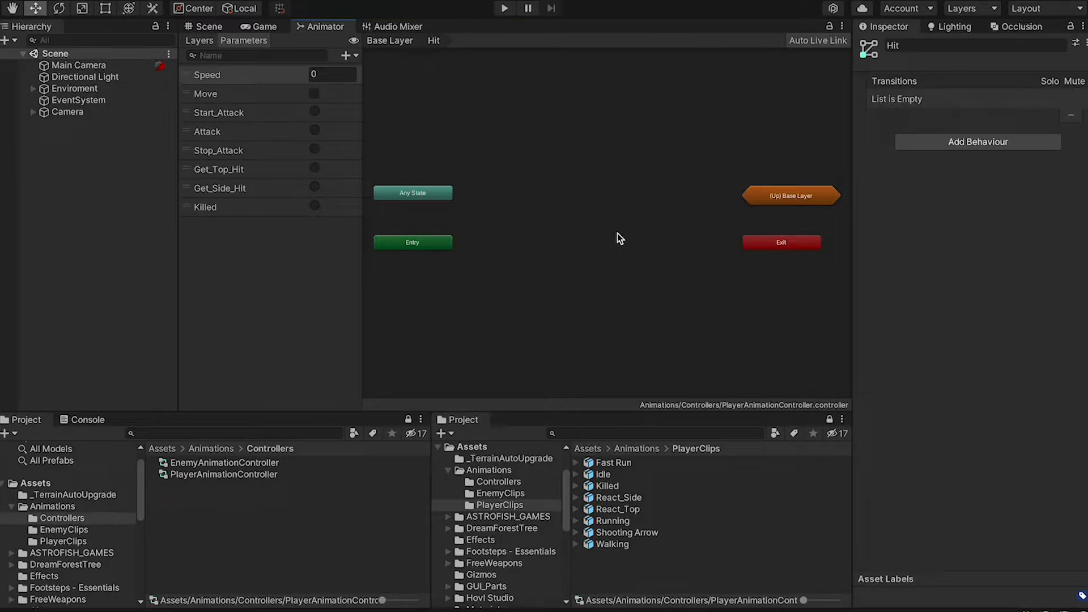
pyautogui.moveTo(612, 510); pyautogui.dragTo(605, 171)
pyautogui.click(598, 165)
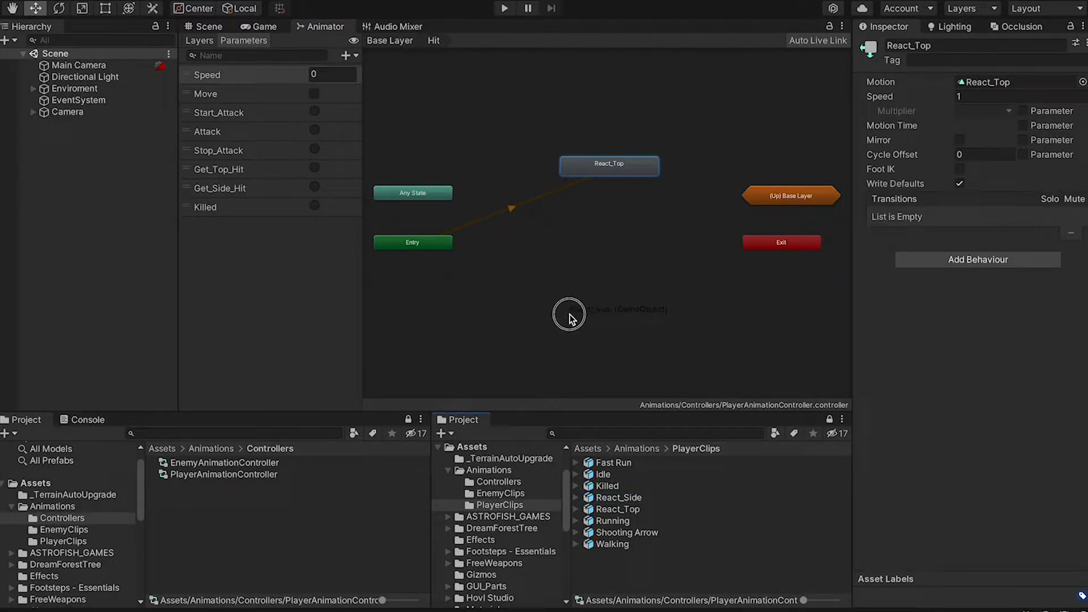
pyautogui.moveTo(569, 315); pyautogui.dragTo(570, 318)
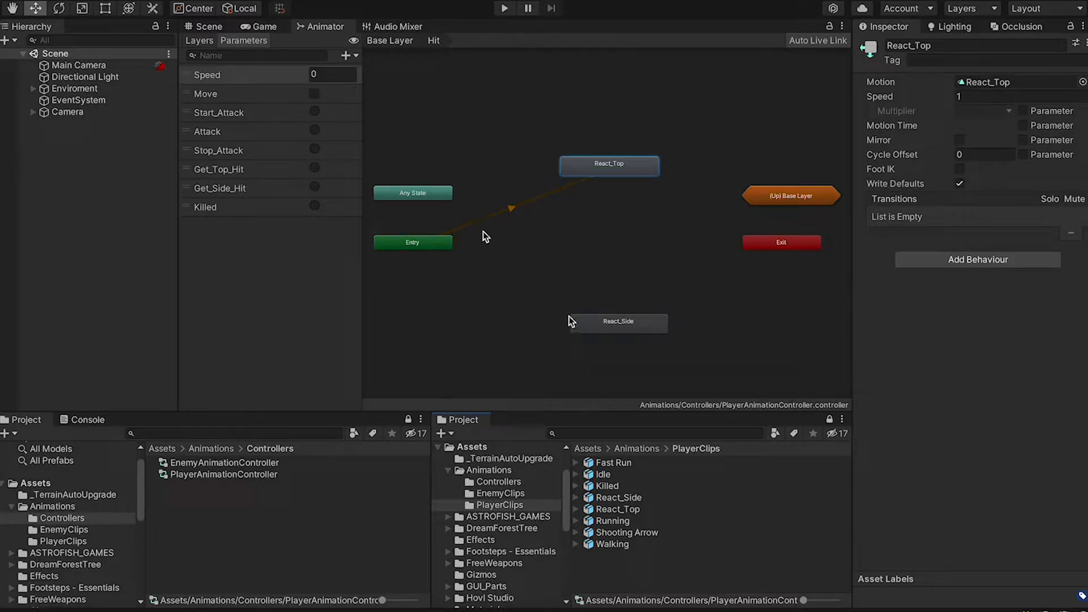
# Arrange the Hit graph with Entry above React_Top and Any State, Exit, Base Layer repositioned
pyautogui.moveTo(440, 243); pyautogui.dragTo(646, 96)
pyautogui.moveTo(589, 322); pyautogui.dragTo(584, 272)
pyautogui.moveTo(434, 199); pyautogui.dragTo(483, 228)
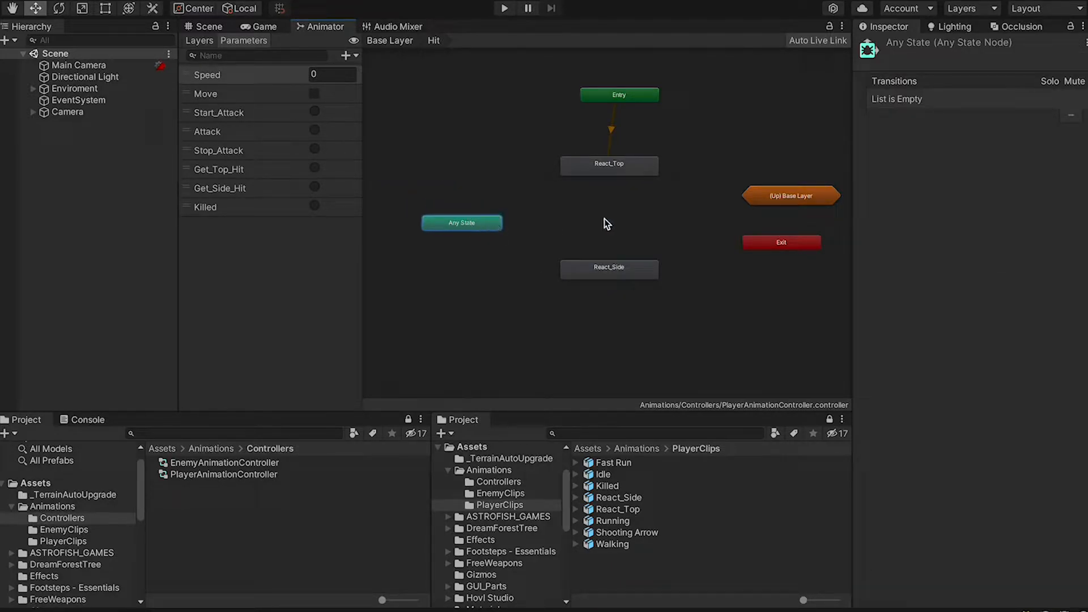
pyautogui.moveTo(809, 194); pyautogui.dragTo(814, 161)
pyautogui.moveTo(781, 246); pyautogui.dragTo(781, 227)
pyautogui.click(763, 266)
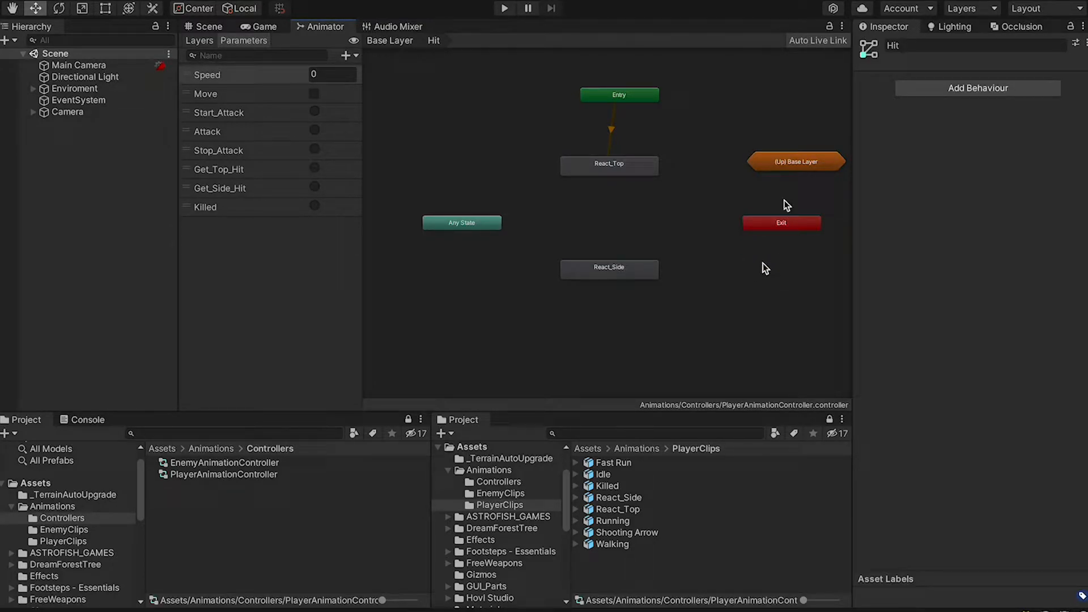
pyautogui.moveTo(601, 93); pyautogui.dragTo(592, 94)
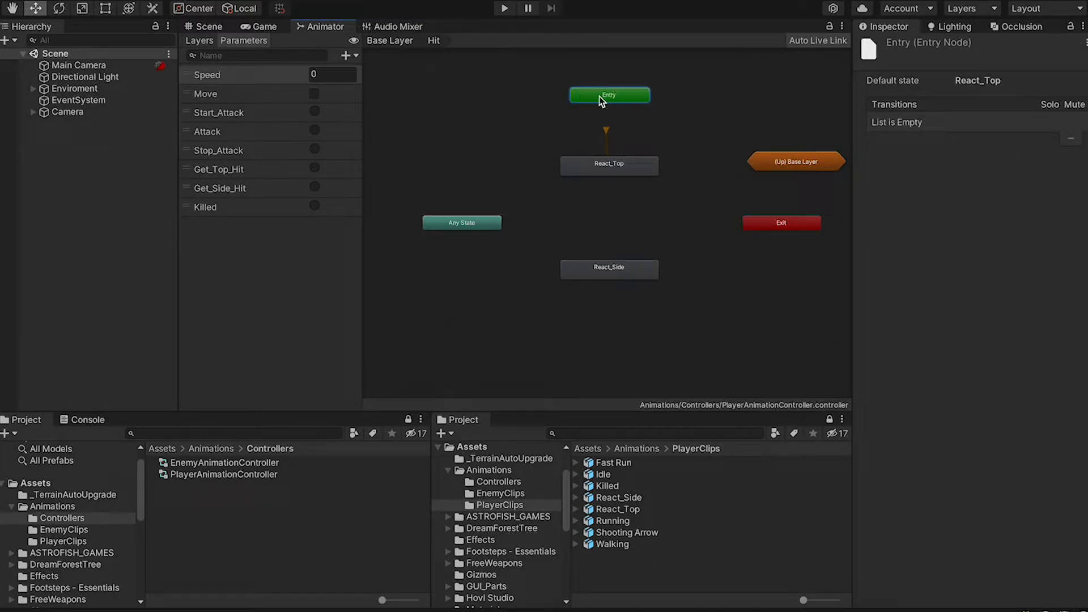
# Go up to the Base Layer and bring all states, including Idle, into view
pyautogui.click(405, 45)
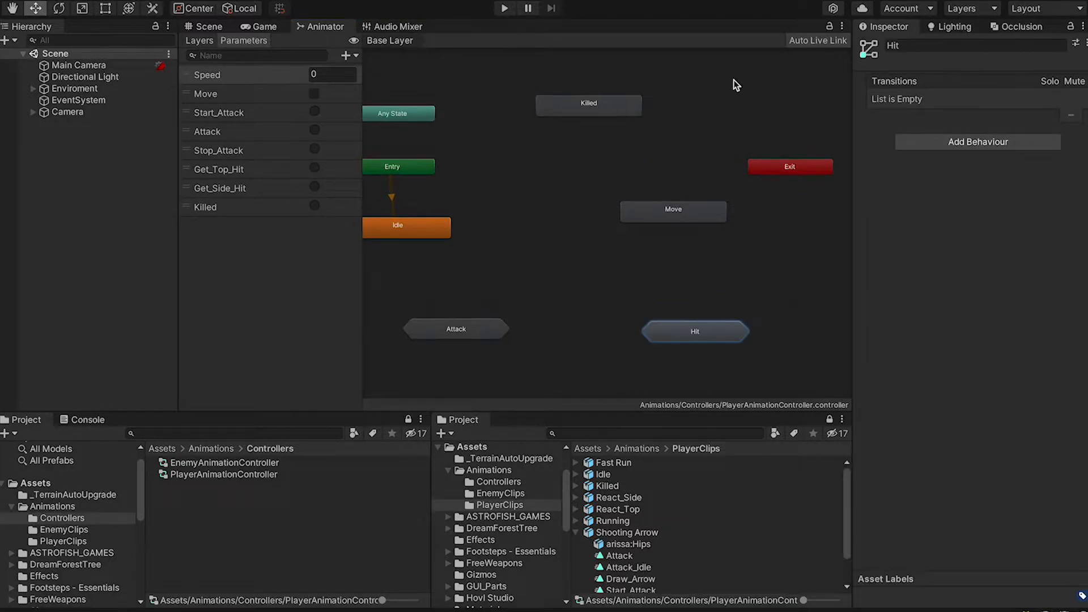
pyautogui.moveTo(616, 160); pyautogui.dragTo(655, 158, button='middle')
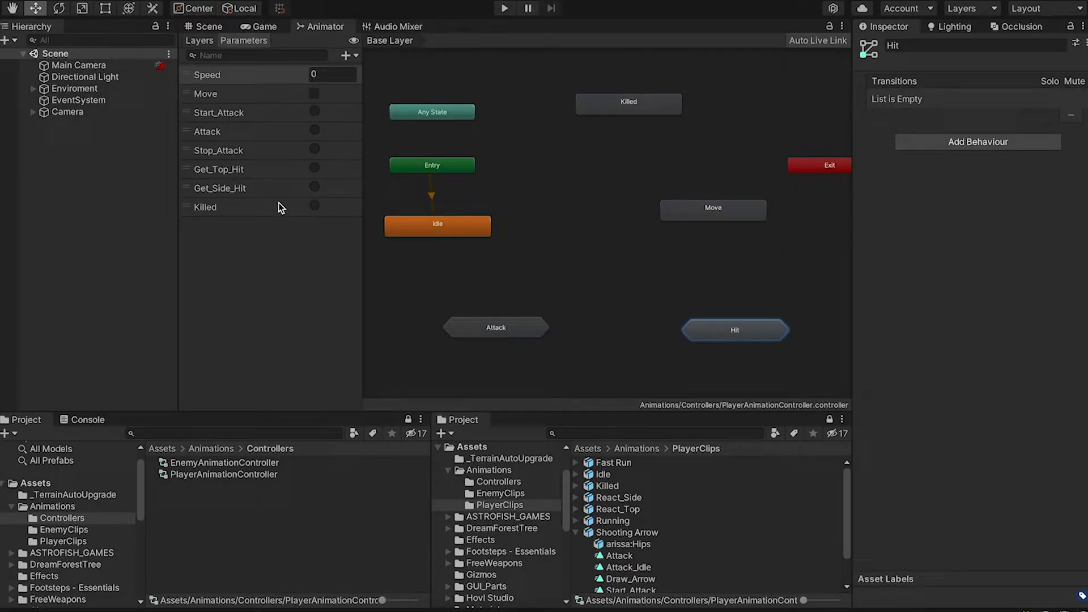
pyautogui.moveTo(462, 230); pyautogui.dragTo(483, 214)
# Create transitions from Idle to Move and from Move back to Idle
pyautogui.rightClick(491, 215)
pyautogui.click(527, 221)
pyautogui.click(670, 222)
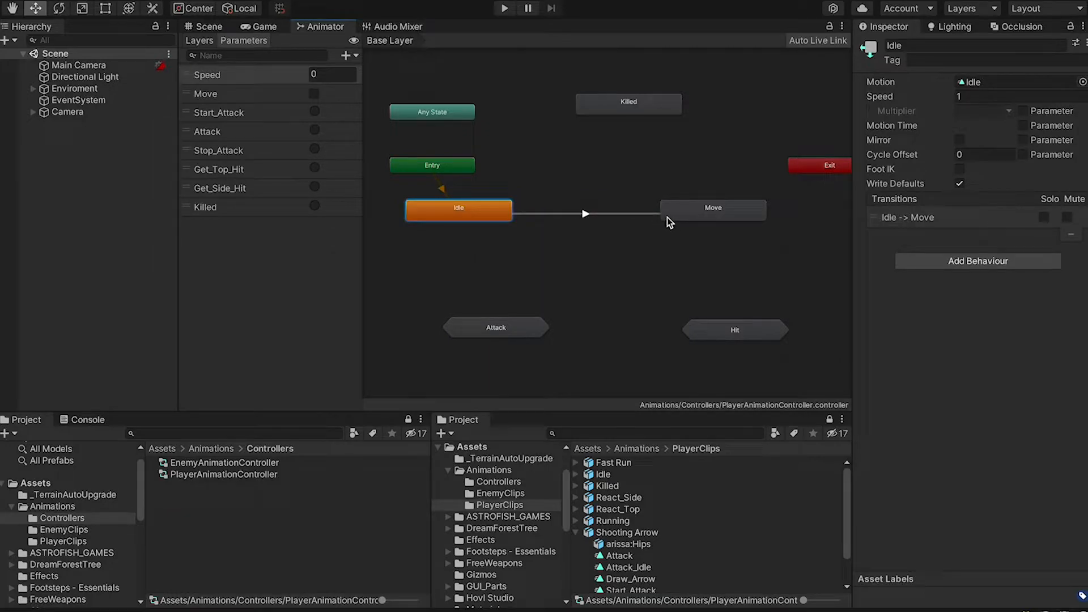
pyautogui.rightClick(683, 215)
pyautogui.click(723, 219)
pyautogui.click(474, 210)
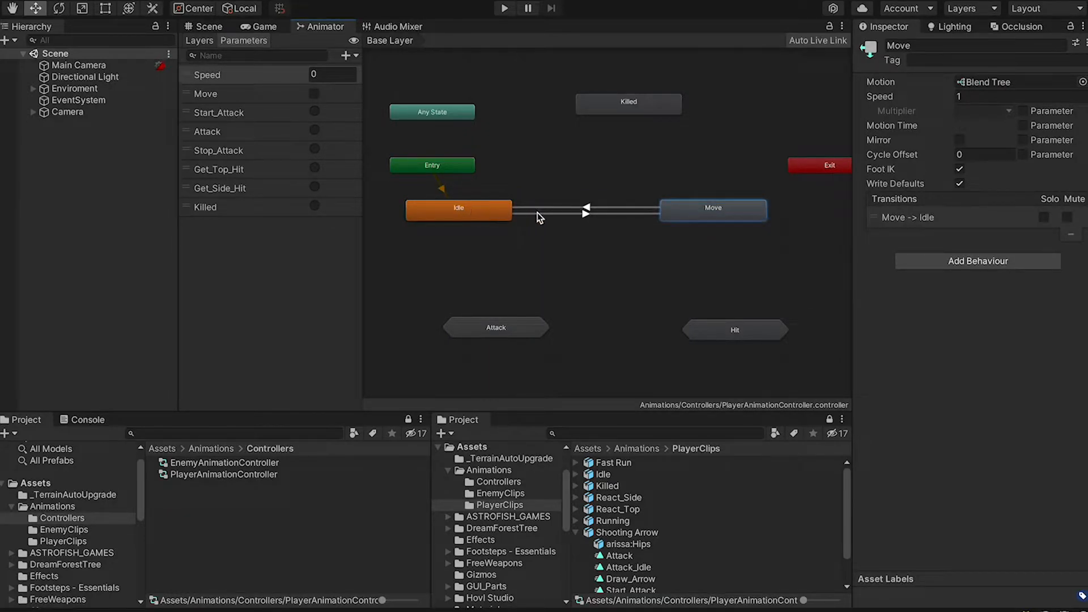
# Make Idle to Move fire on Move true, without exit time
pyautogui.click(586, 214)
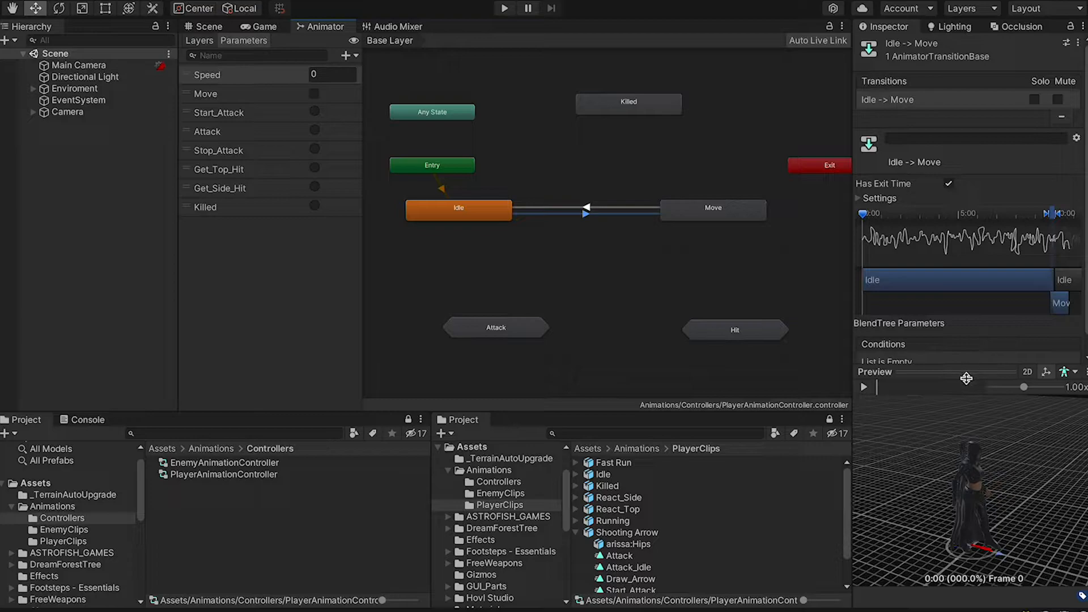
pyautogui.moveTo(875, 377); pyautogui.dragTo(871, 383)
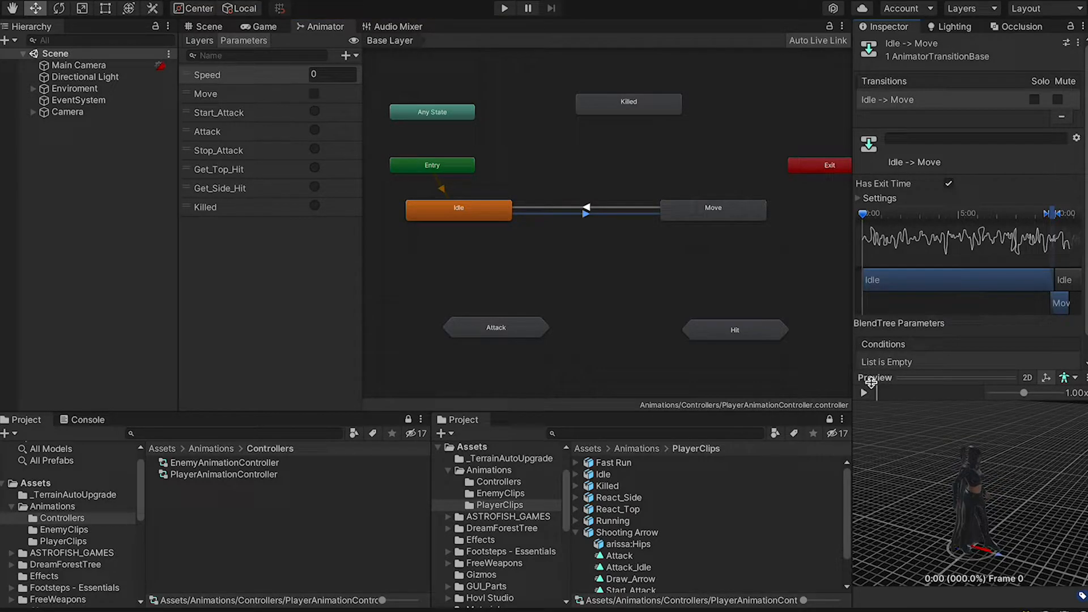
pyautogui.click(871, 383)
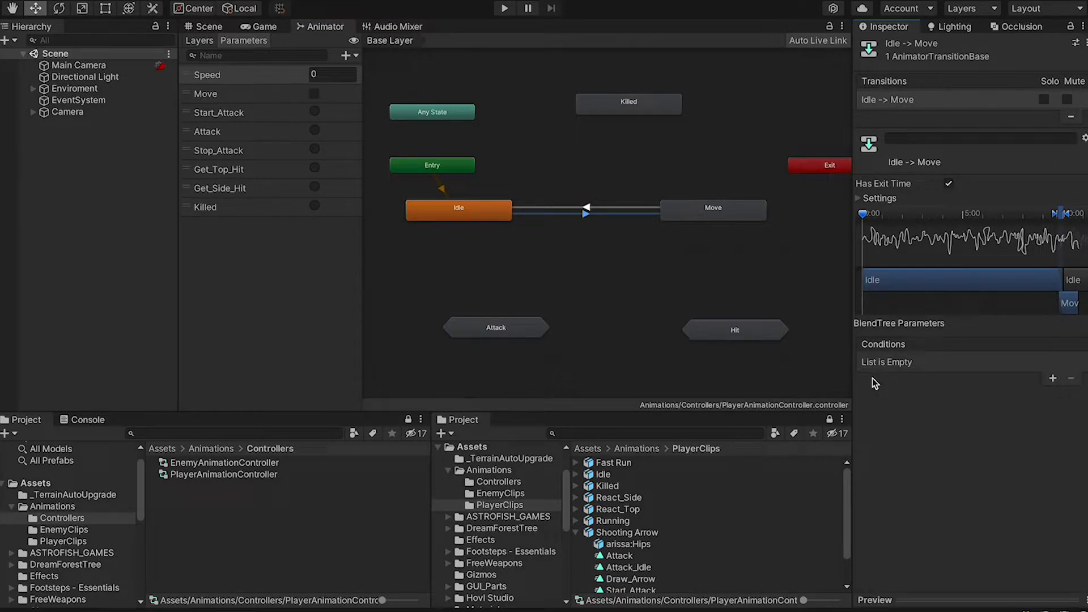
pyautogui.click(947, 183)
pyautogui.click(1052, 378)
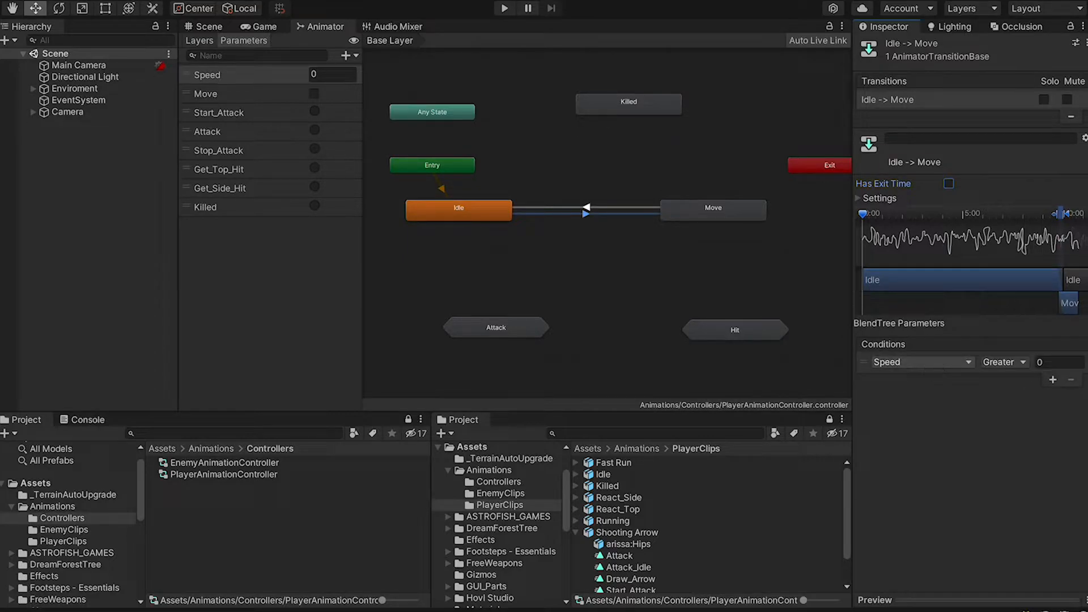
pyautogui.click(925, 366)
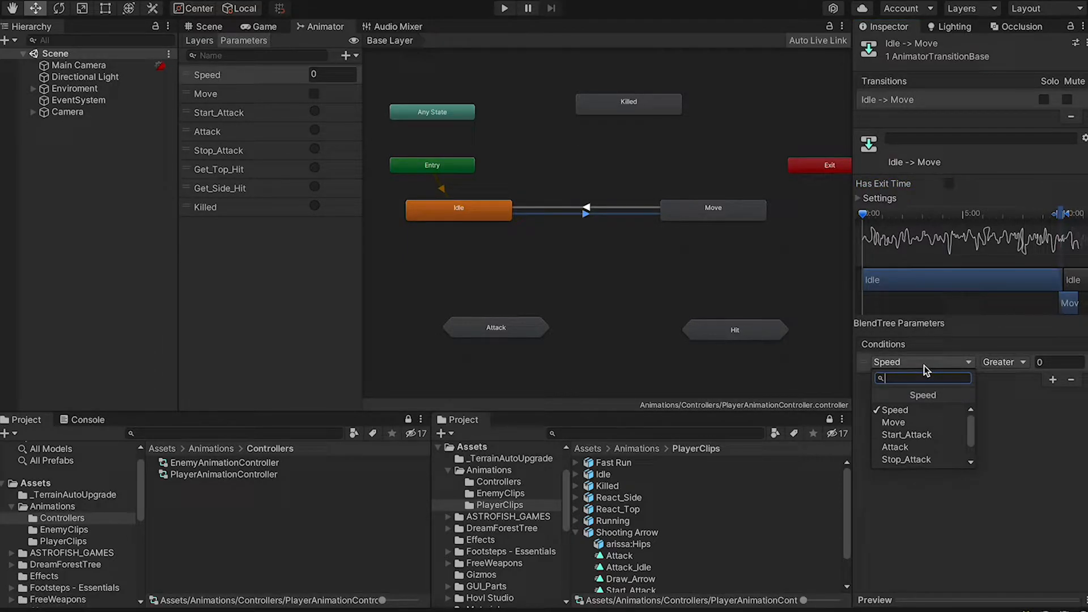
pyautogui.click(920, 420)
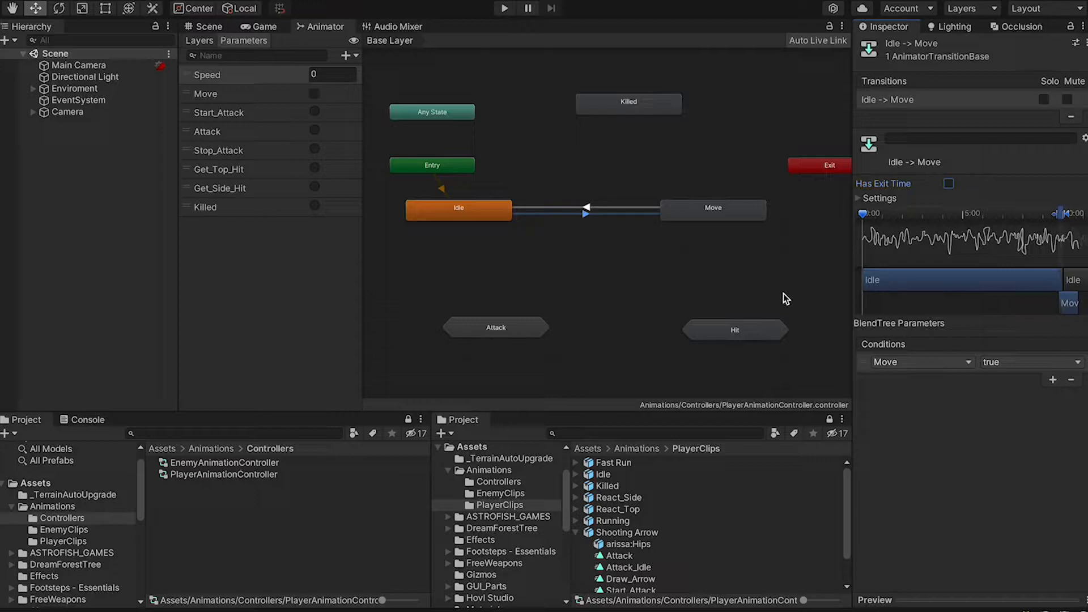
# Make Move to Idle fire on Move false, without exit time
pyautogui.click(614, 207)
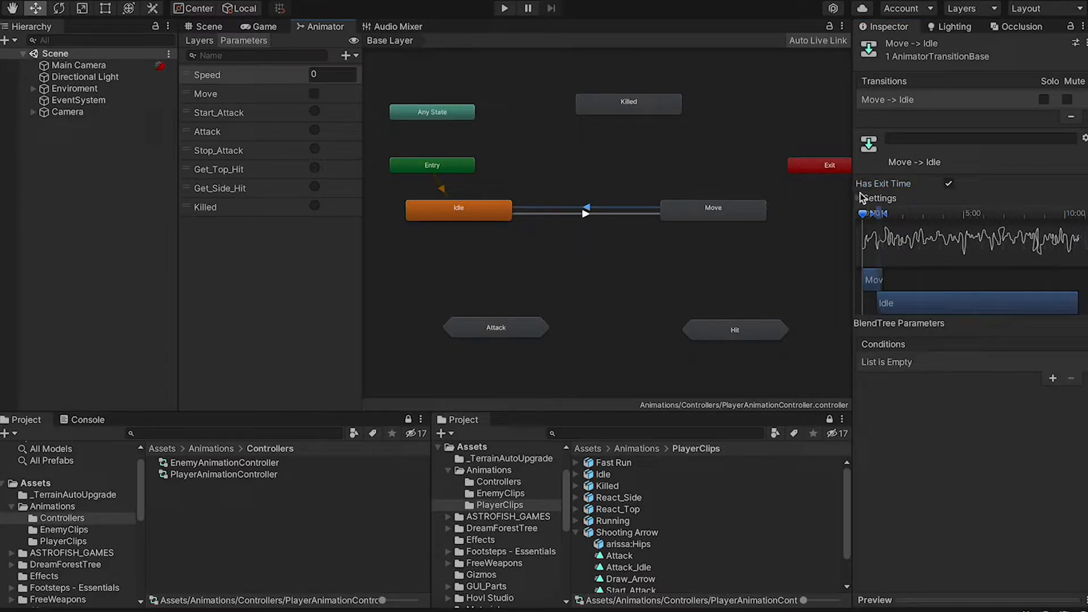
pyautogui.click(948, 185)
pyautogui.click(1048, 378)
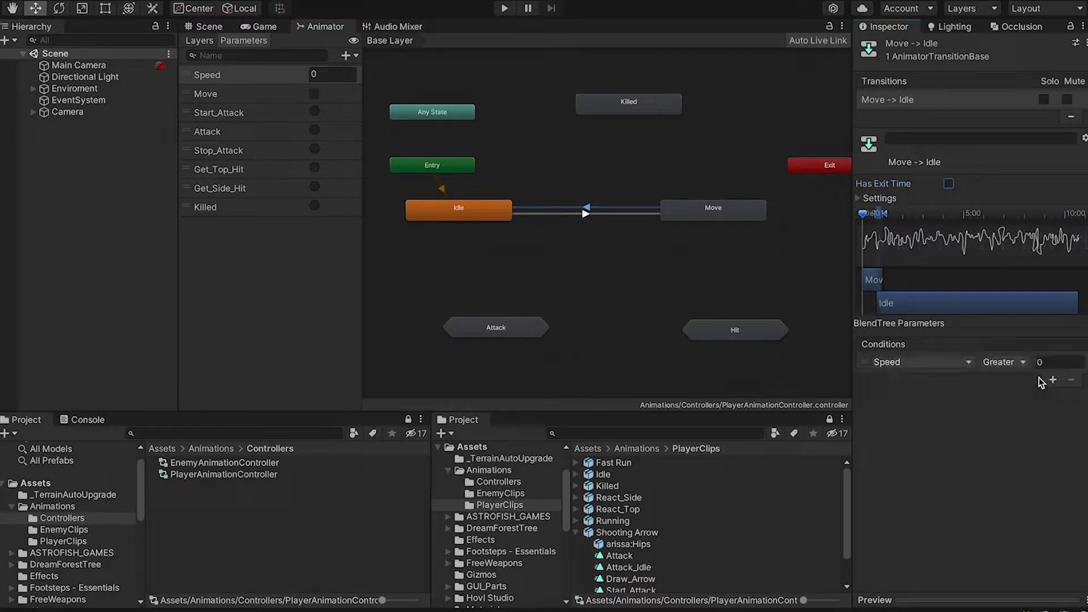
pyautogui.click(908, 371)
pyautogui.click(907, 419)
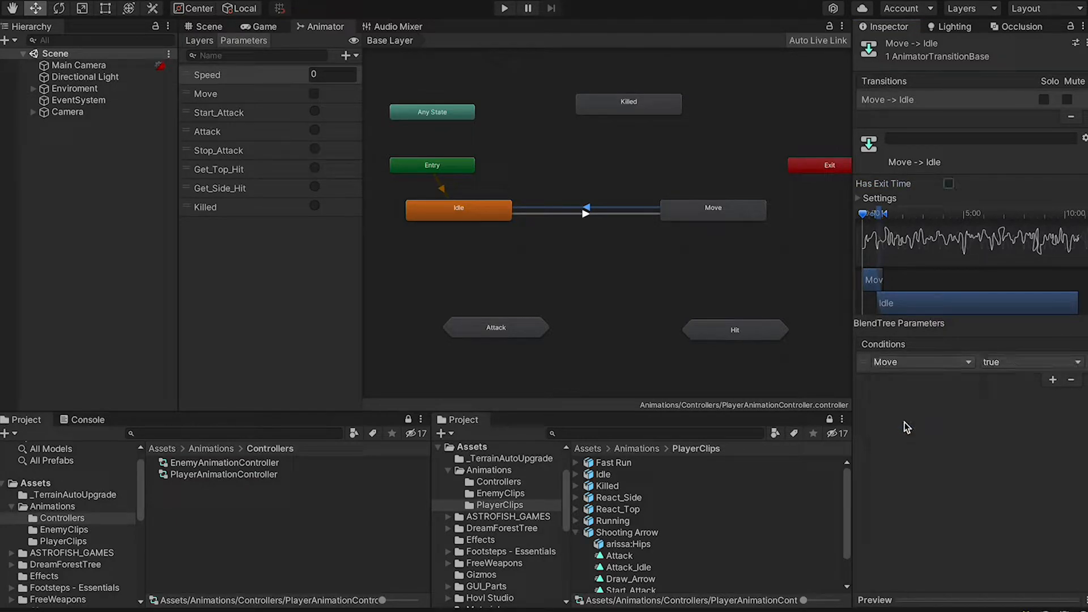
pyautogui.click(988, 369)
pyautogui.click(992, 379)
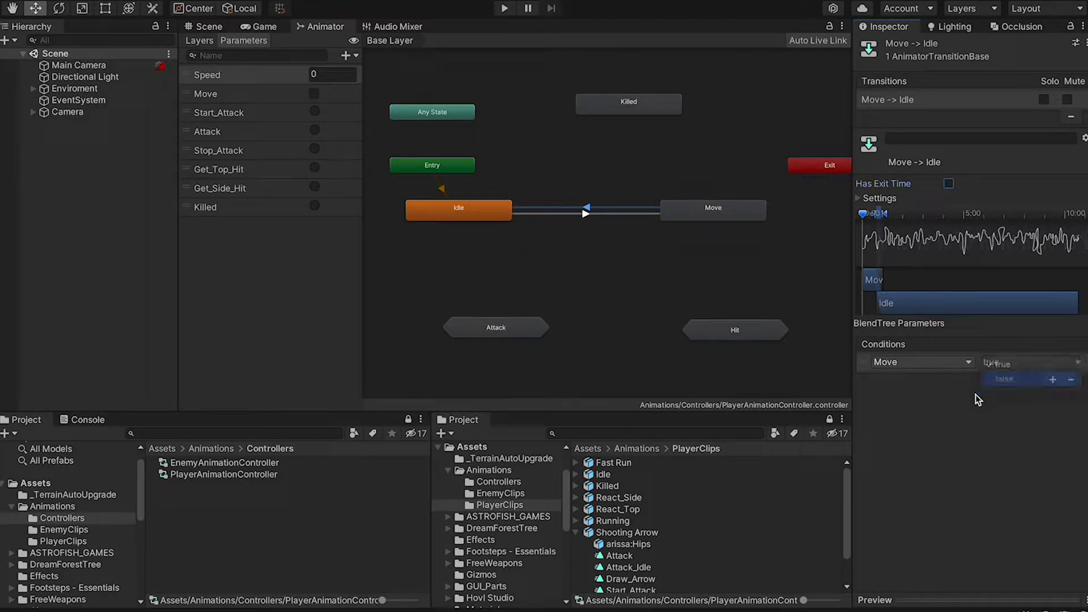
pyautogui.click(738, 214)
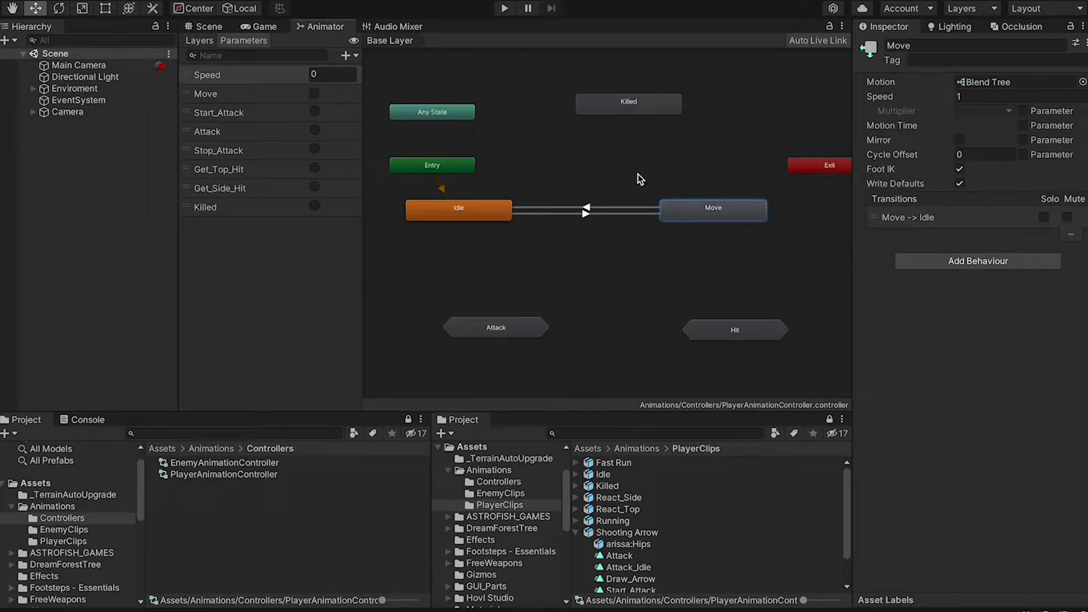
pyautogui.click(501, 214)
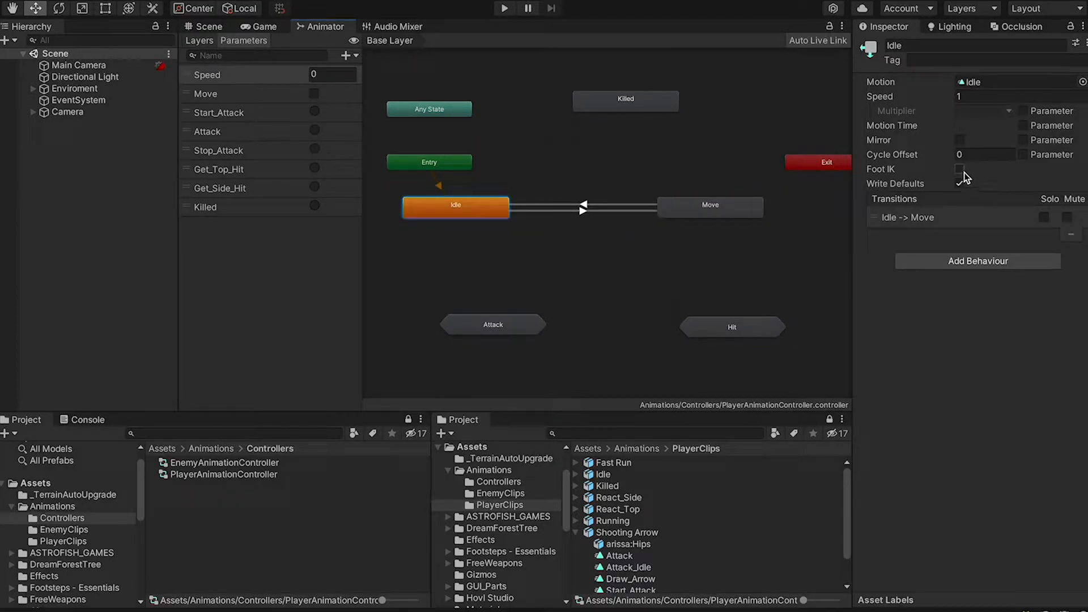
pyautogui.click(660, 110)
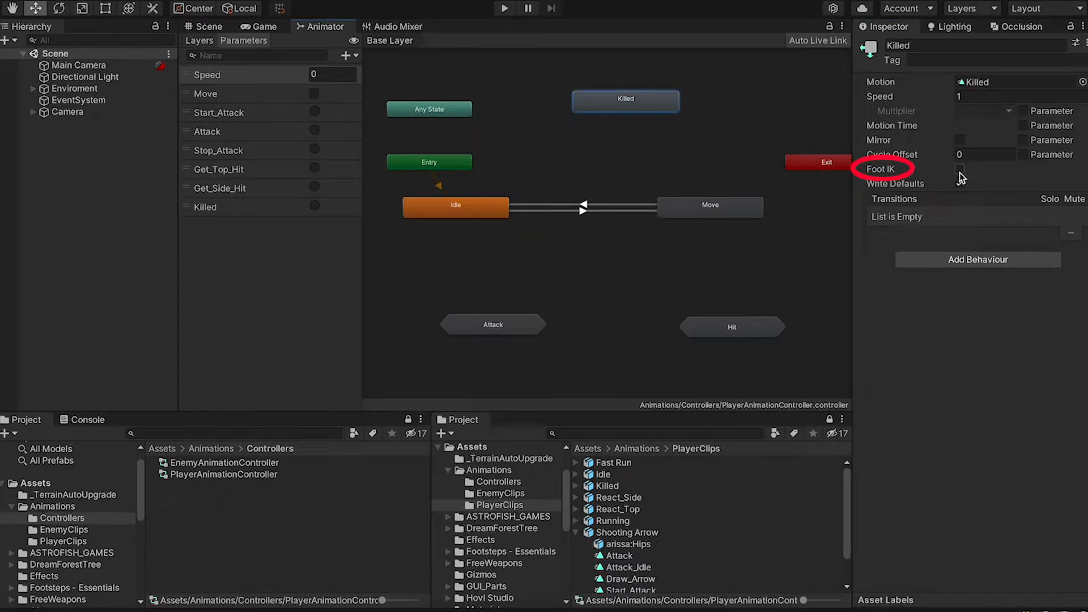
pyautogui.click(764, 327)
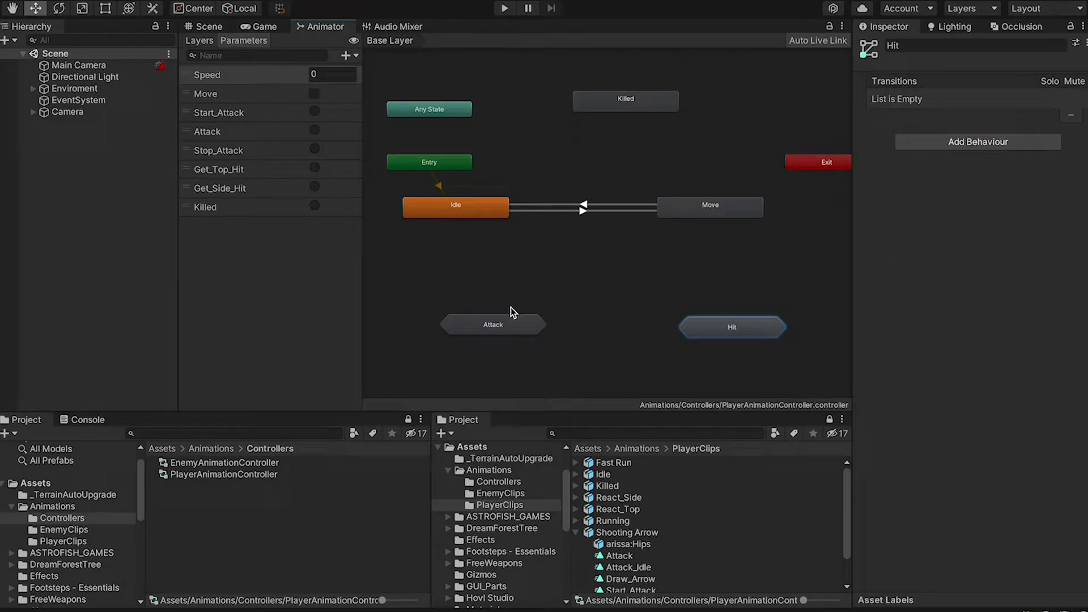
pyautogui.click(499, 326)
pyautogui.doubleClick(507, 322)
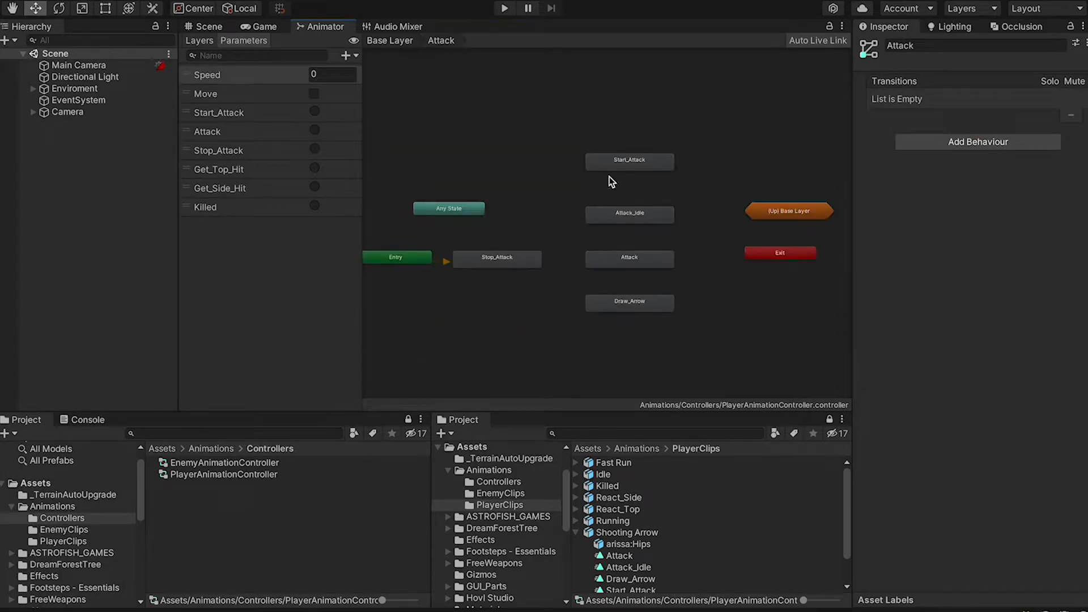
pyautogui.moveTo(493, 121); pyautogui.dragTo(674, 337)
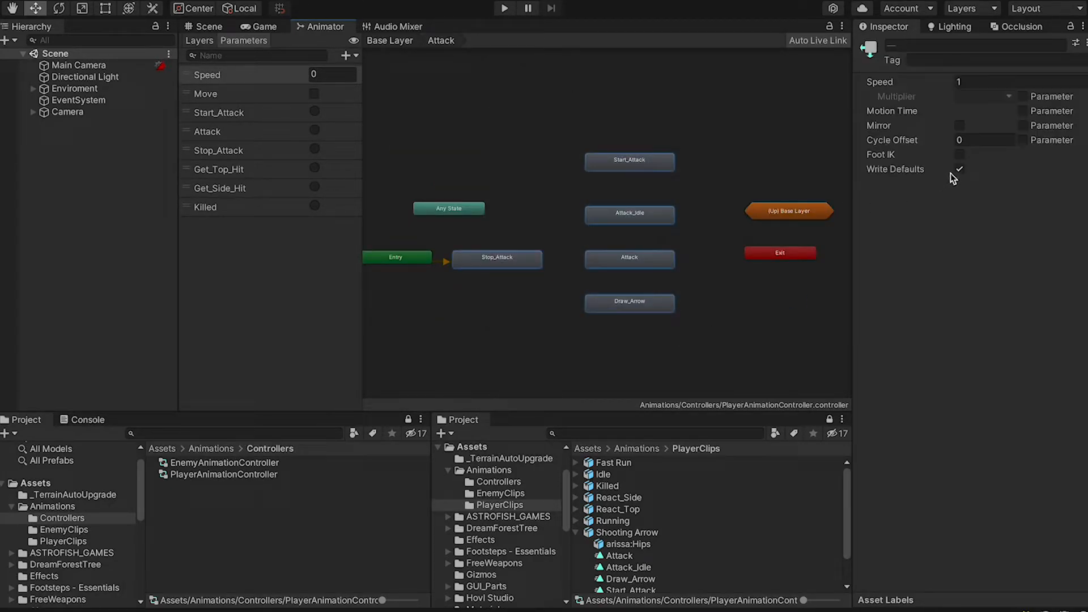
pyautogui.click(390, 40)
pyautogui.doubleClick(729, 323)
pyautogui.moveTo(564, 320); pyautogui.dragTo(660, 152)
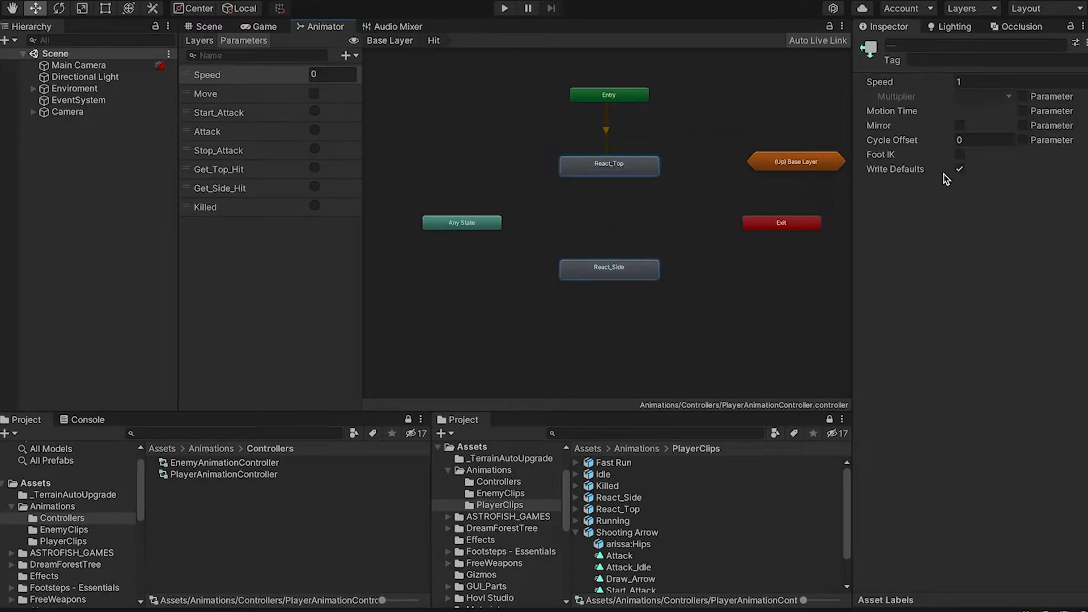
pyautogui.click(390, 40)
pyautogui.click(585, 209)
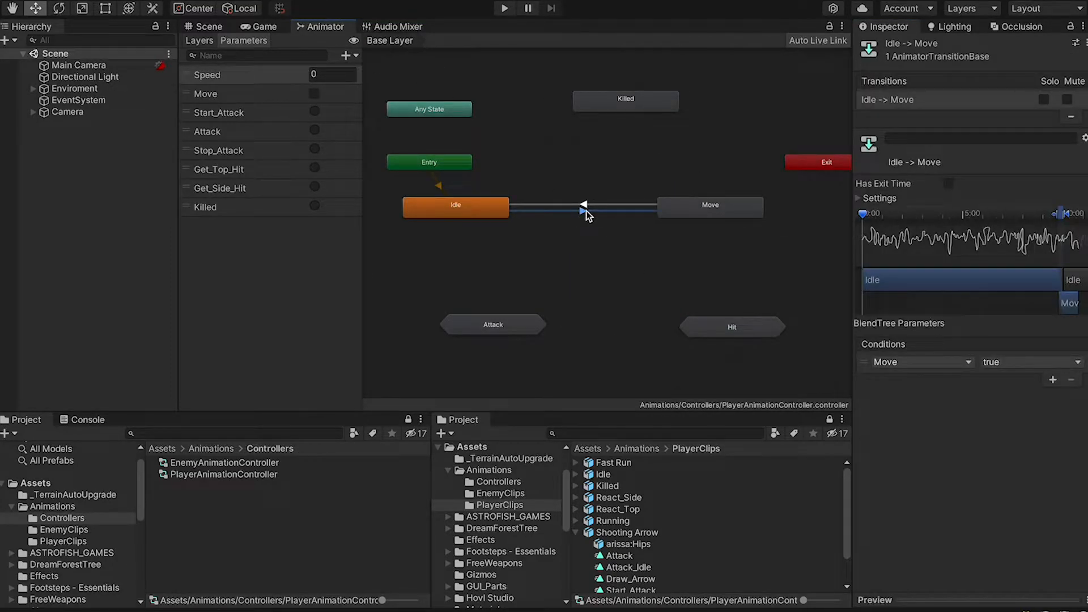
pyautogui.click(594, 204)
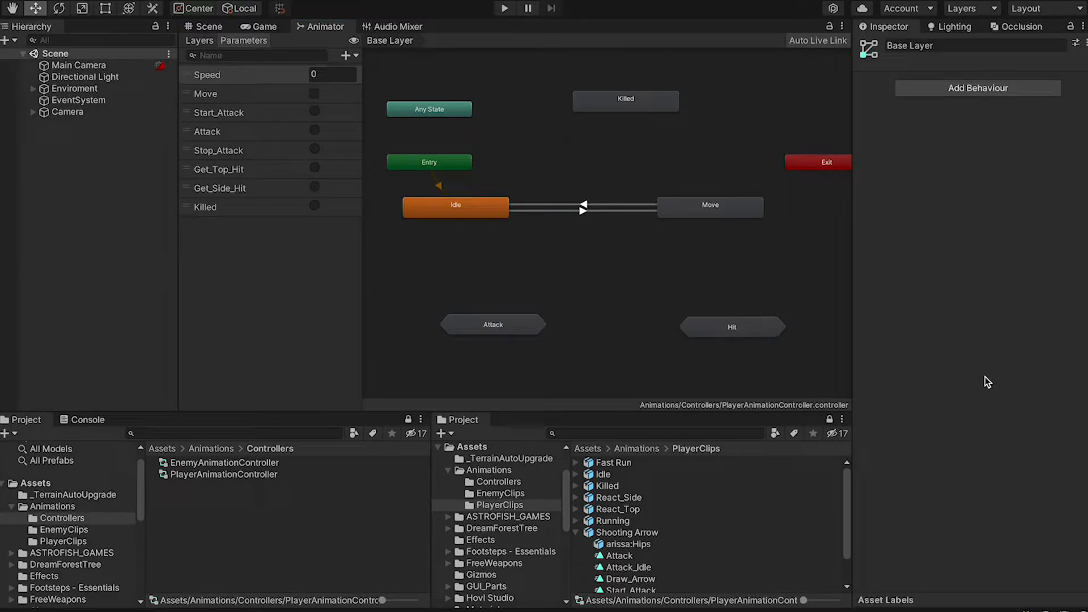
# Create a transition from Any State to Killed and tidy the nearby nodes
pyautogui.rightClick(468, 113)
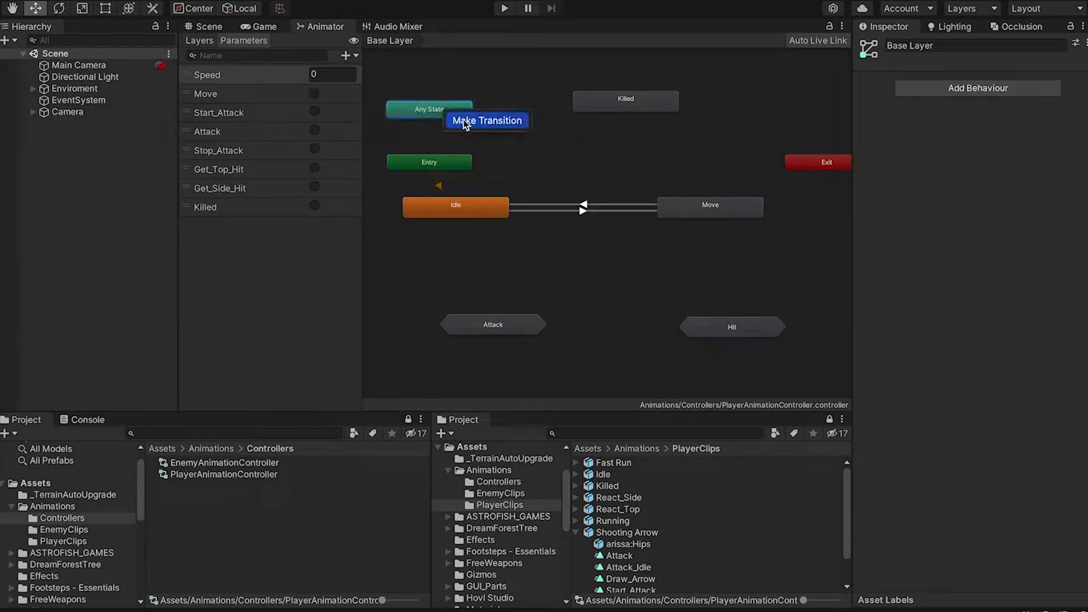
pyautogui.click(493, 121)
pyautogui.click(609, 105)
pyautogui.moveTo(611, 107); pyautogui.dragTo(622, 112)
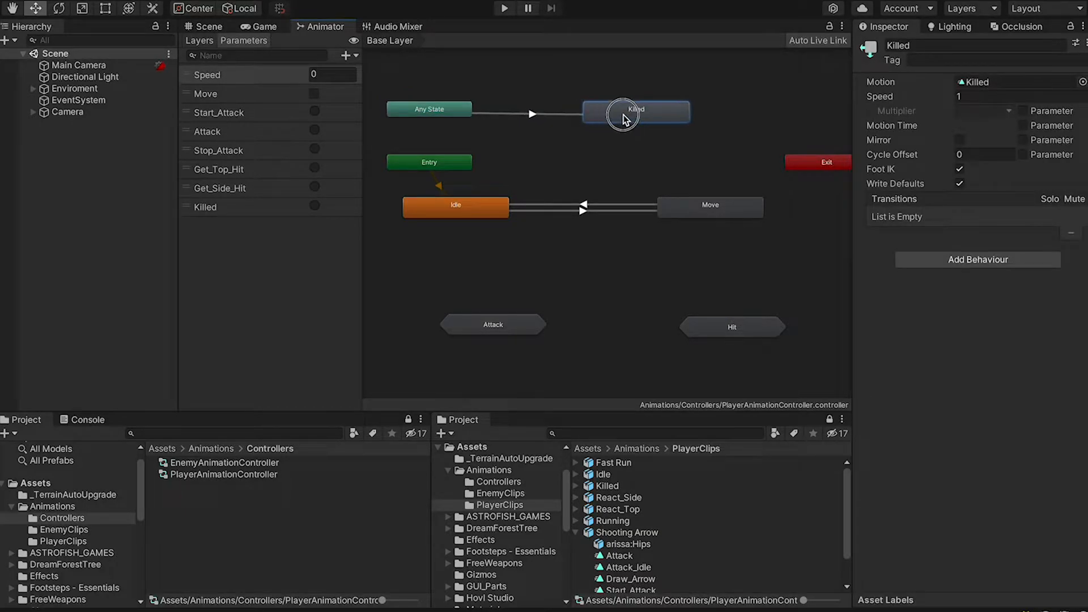
pyautogui.moveTo(436, 163); pyautogui.dragTo(371, 207)
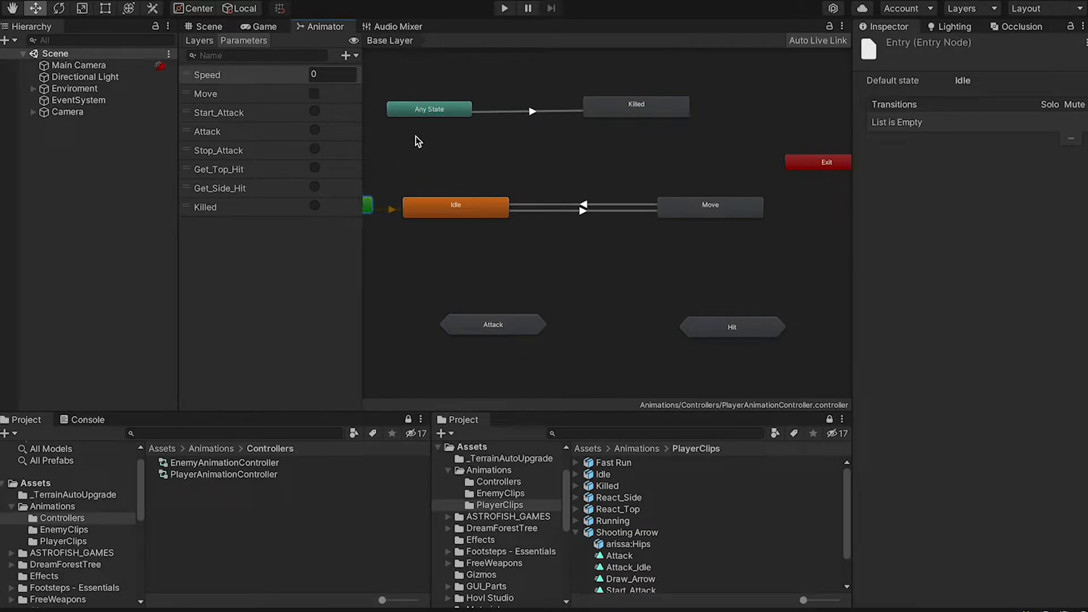
pyautogui.moveTo(443, 115); pyautogui.dragTo(481, 120)
pyautogui.moveTo(611, 107); pyautogui.dragTo(616, 111)
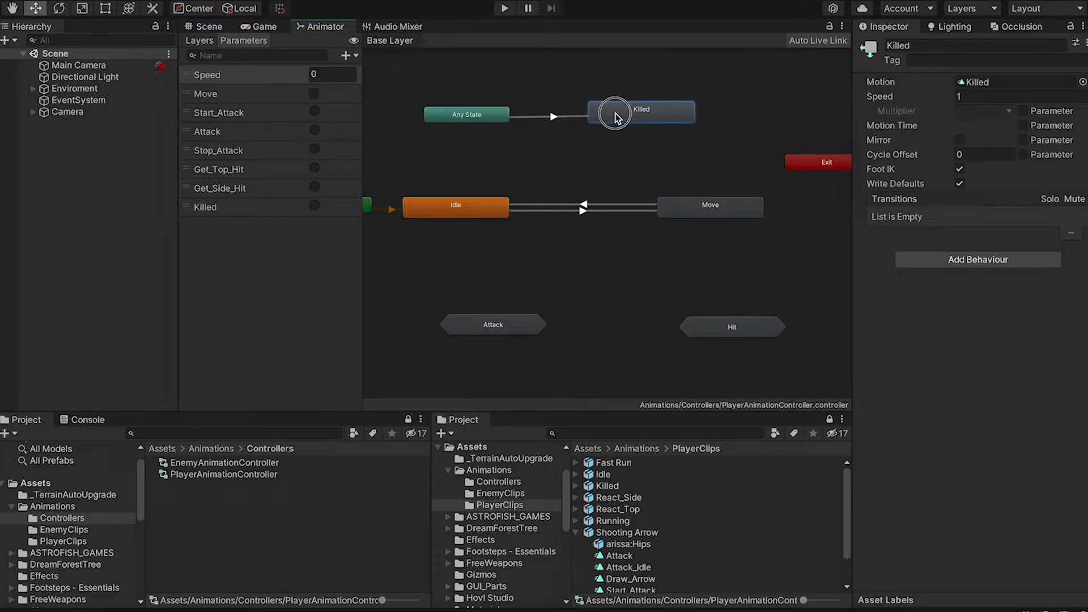
# Add a Killed parameter condition to the Any State to Killed transition
pyautogui.click(560, 117)
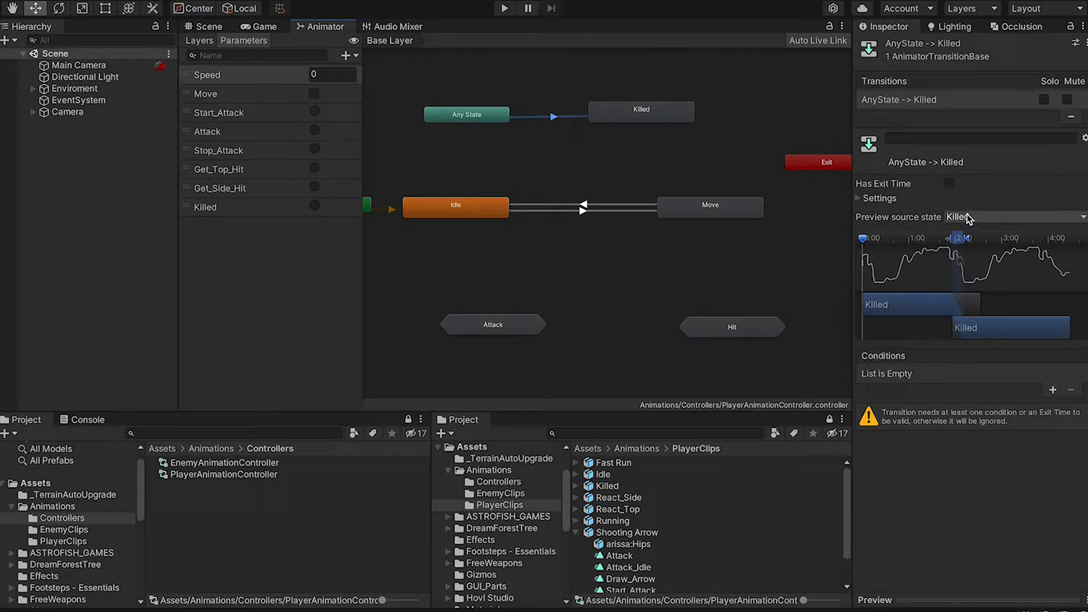
pyautogui.click(1051, 390)
pyautogui.click(921, 372)
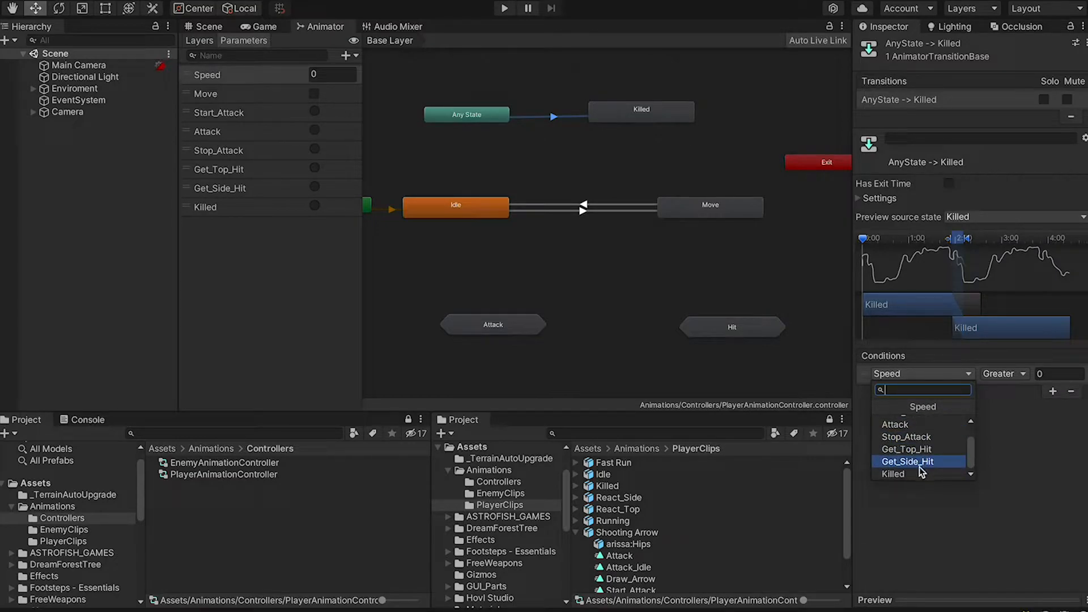
pyautogui.click(919, 472)
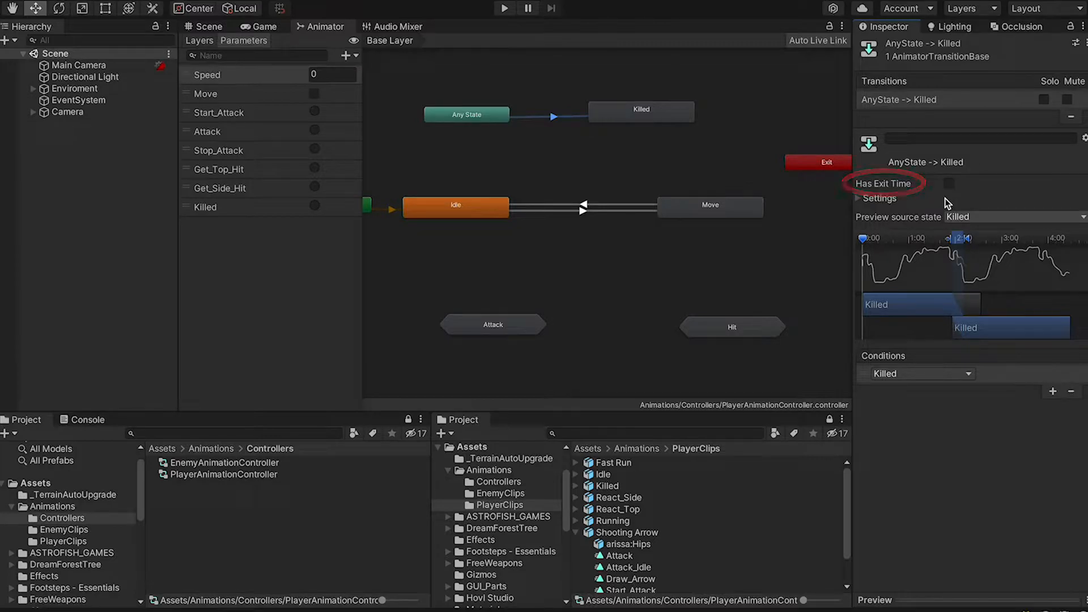
# Rearrange the player graph: Any State on top, Killed under it, Idle and Move aligned, Entry near Idle
pyautogui.moveTo(652, 119); pyautogui.dragTo(721, 152)
pyautogui.moveTo(478, 117); pyautogui.dragTo(579, 74)
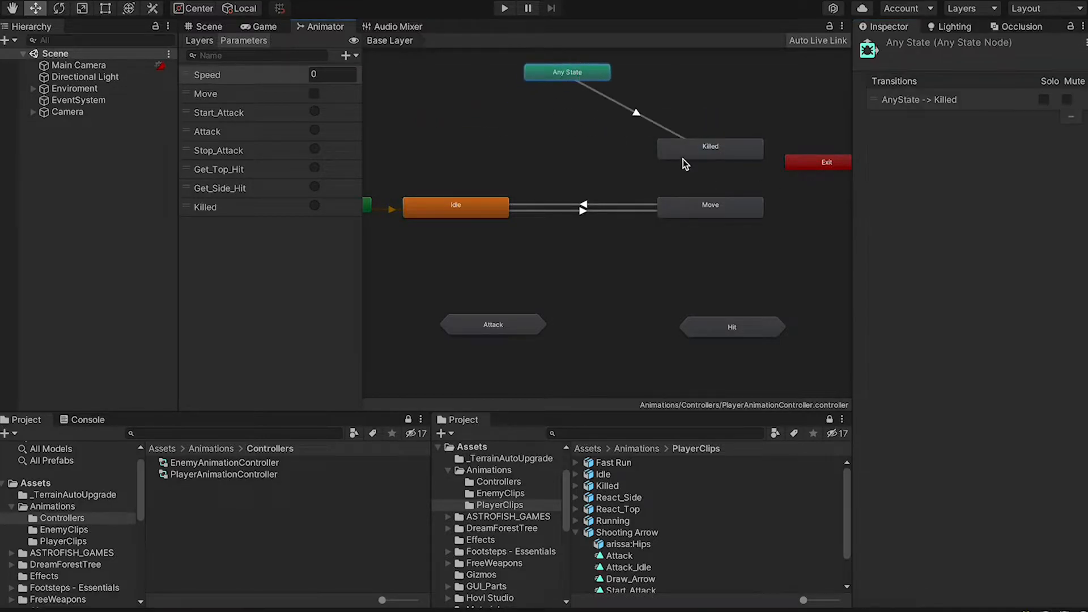
pyautogui.moveTo(676, 152); pyautogui.dragTo(534, 149)
pyautogui.moveTo(472, 211); pyautogui.dragTo(579, 211)
pyautogui.moveTo(675, 211); pyautogui.dragTo(697, 211)
pyautogui.moveTo(495, 156); pyautogui.dragTo(615, 65)
pyautogui.moveTo(578, 142); pyautogui.dragTo(573, 152)
pyautogui.click(668, 120)
pyautogui.moveTo(545, 84); pyautogui.dragTo(548, 99)
pyautogui.click(703, 272)
pyautogui.scroll(-1, 715, 291)
pyautogui.moveTo(379, 212); pyautogui.dragTo(450, 212)
pyautogui.scroll(2, 719, 301)
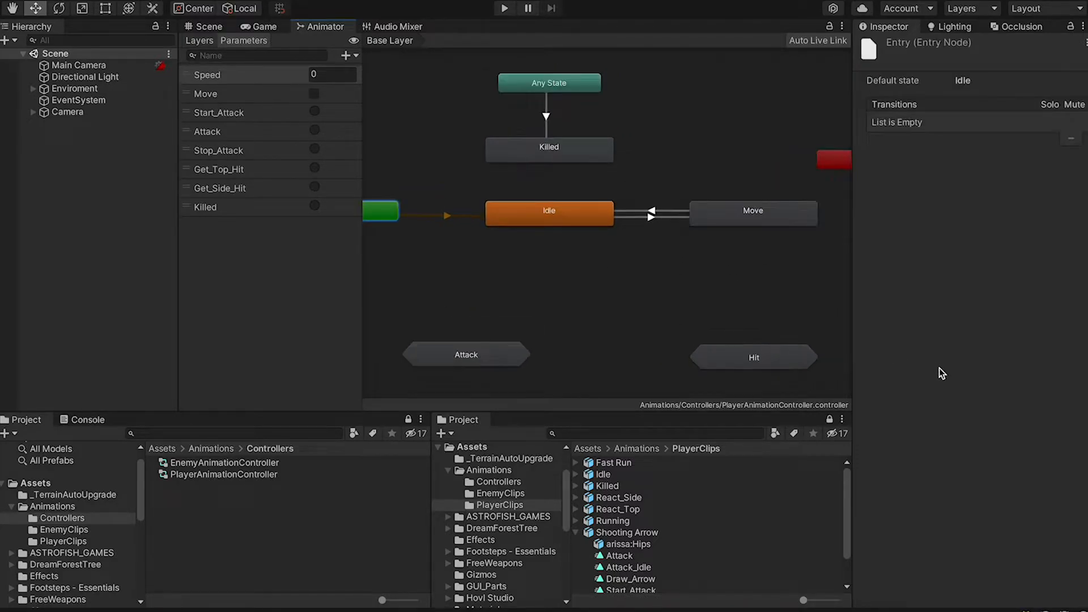
pyautogui.click(759, 286)
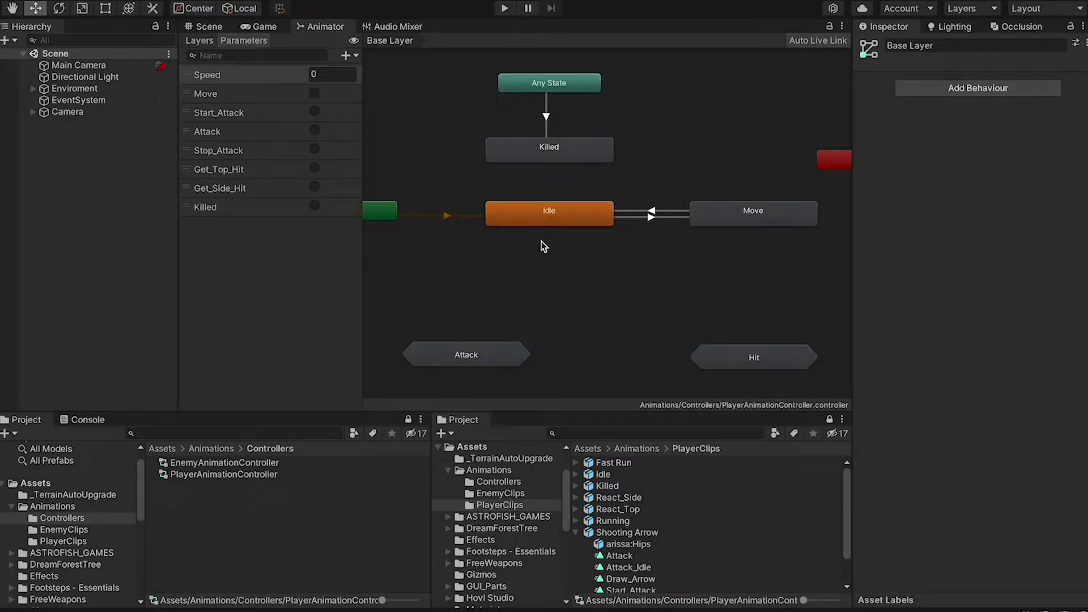
# Add an Idle-to-Start_Attack transition conditioned on Start_Attack and scrub its preview
pyautogui.rightClick(547, 217)
pyautogui.click(499, 221)
pyautogui.click(475, 352)
pyautogui.moveTo(502, 365)
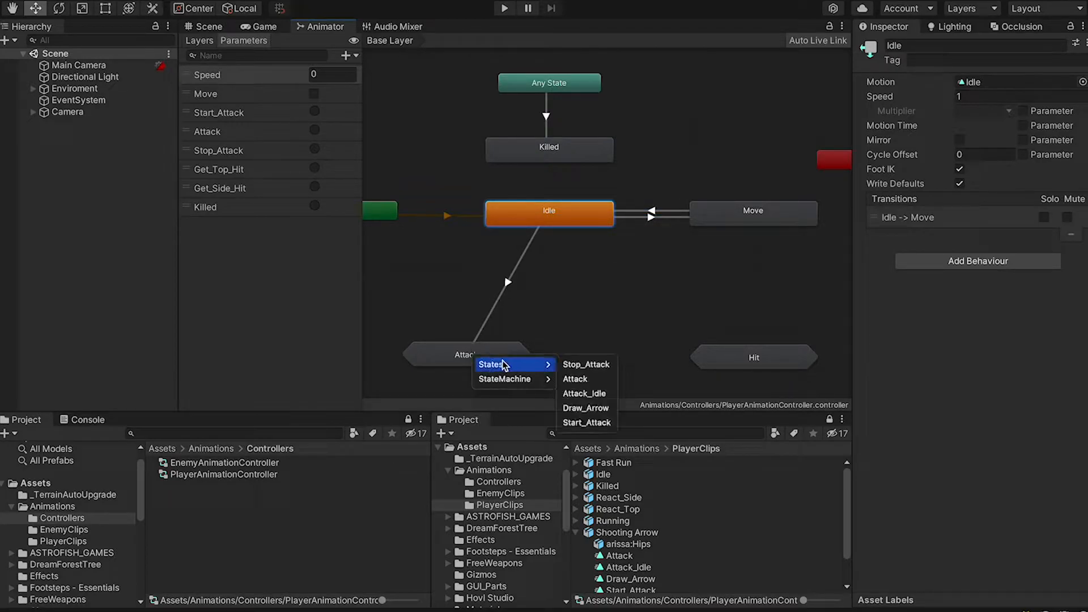
pyautogui.click(586, 423)
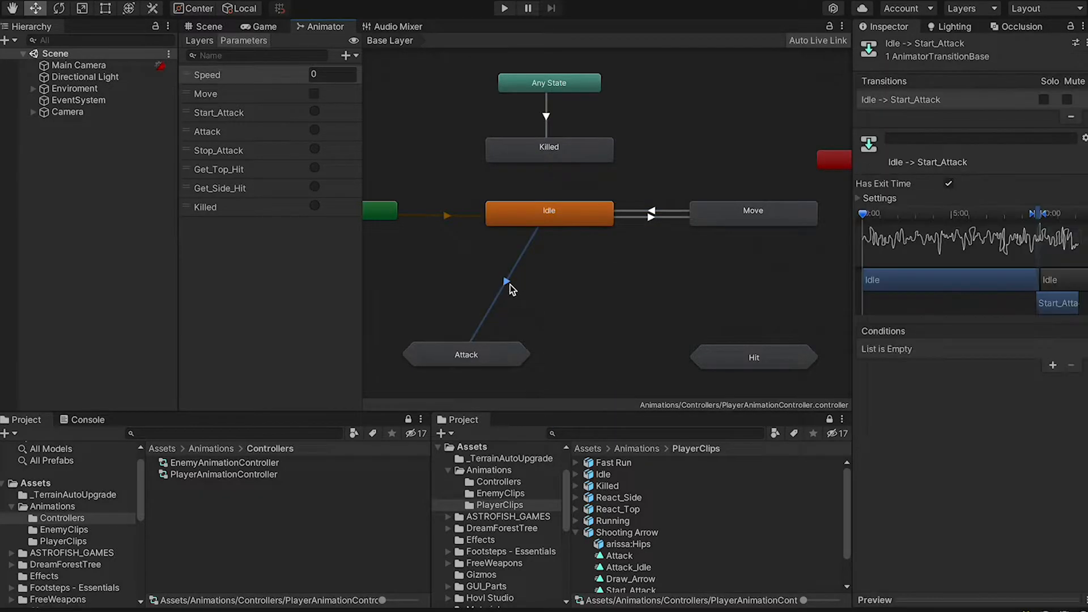
pyautogui.click(1052, 364)
pyautogui.click(921, 421)
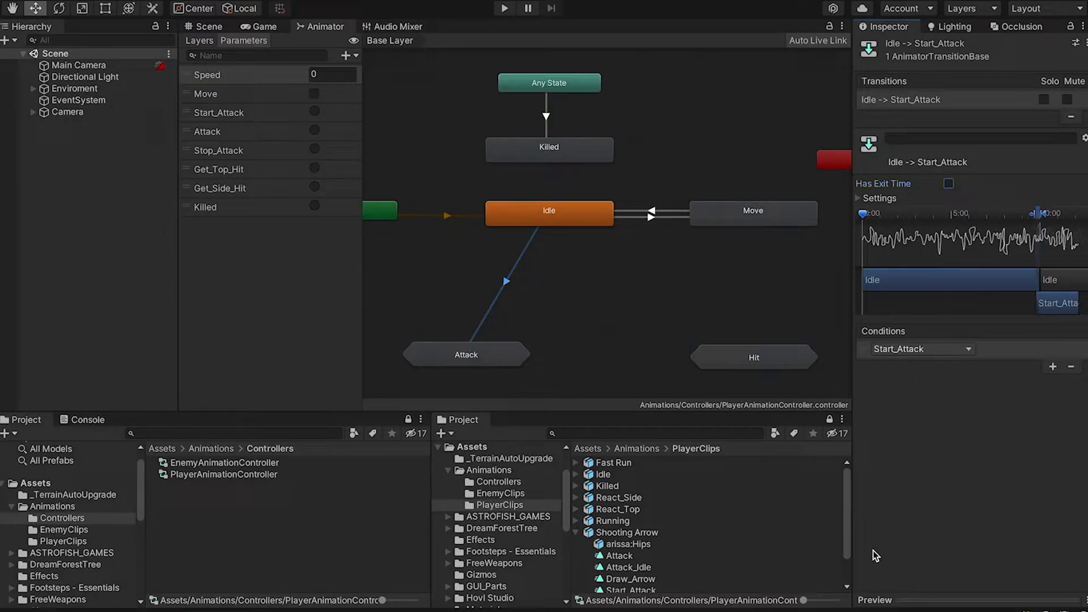
pyautogui.click(870, 600)
pyautogui.moveTo(875, 222); pyautogui.dragTo(1030, 221)
# Enter the Attack sub-state machine and move the (Up) Base Layer node aside
pyautogui.doubleClick(464, 351)
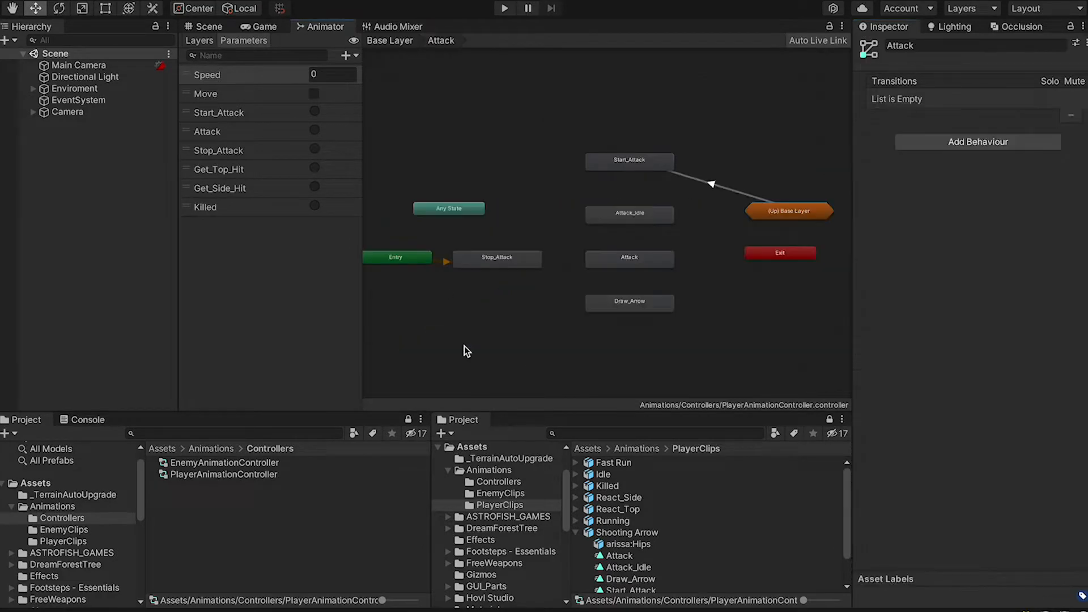
pyautogui.moveTo(702, 164); pyautogui.dragTo(639, 183, button='middle')
pyautogui.moveTo(707, 236); pyautogui.dragTo(699, 249)
pyautogui.click(652, 215)
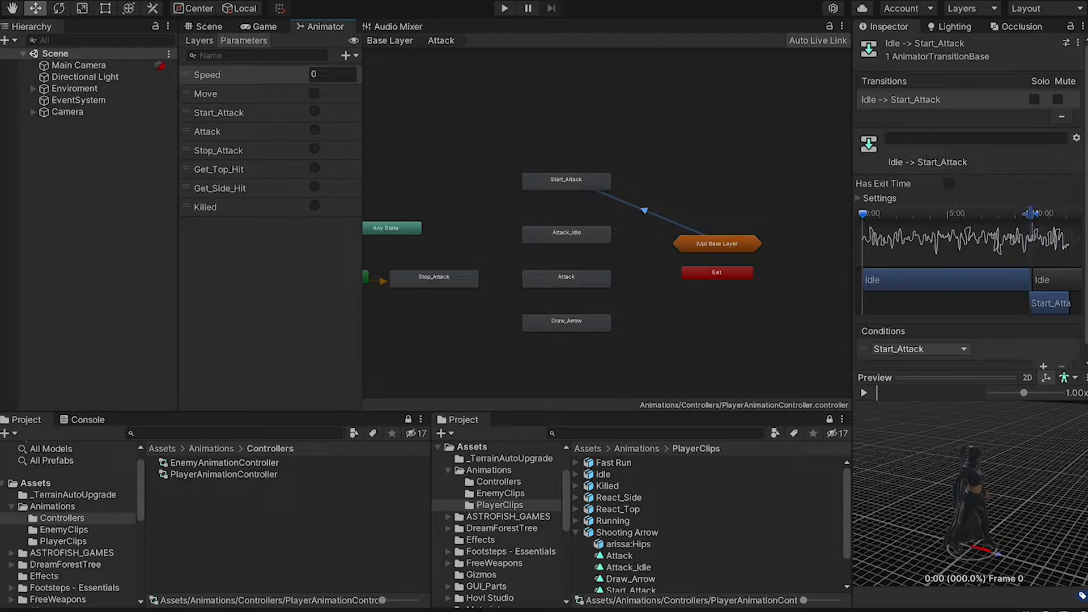
# Create a Start_Attack-to-Attack_Idle transition and scrub its preview
pyautogui.click(568, 188)
pyautogui.rightClick(566, 188)
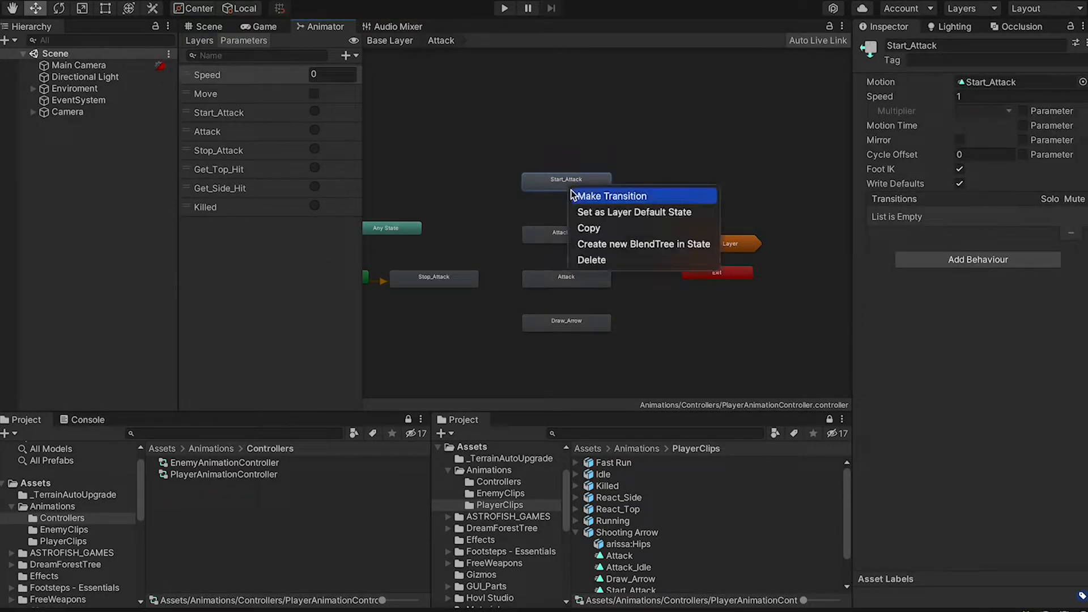
pyautogui.click(572, 195)
pyautogui.click(562, 234)
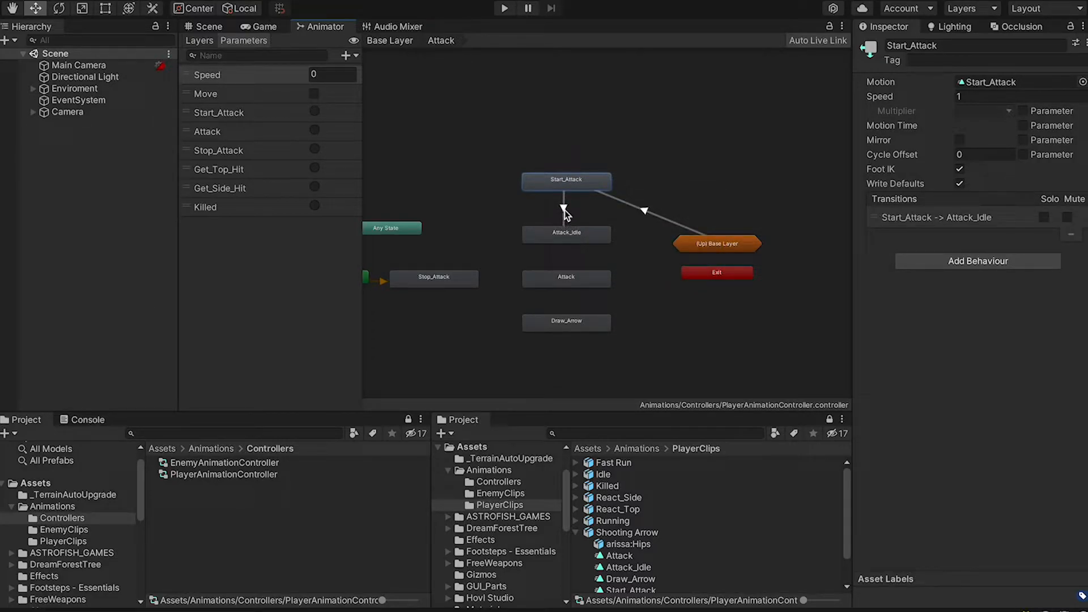
pyautogui.click(571, 234)
pyautogui.click(563, 208)
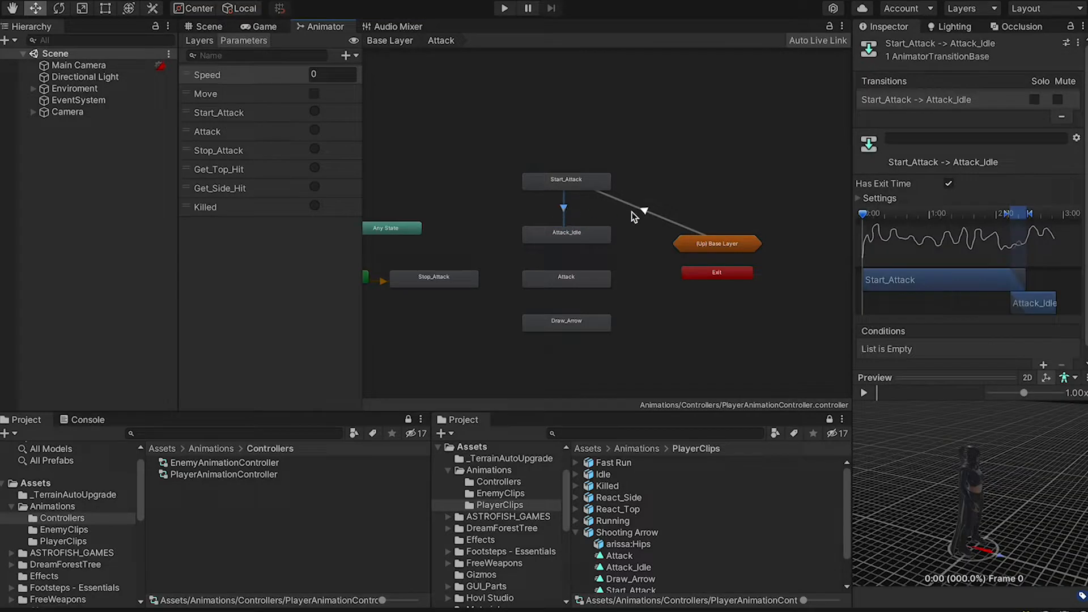
pyautogui.moveTo(868, 222); pyautogui.dragTo(1030, 236)
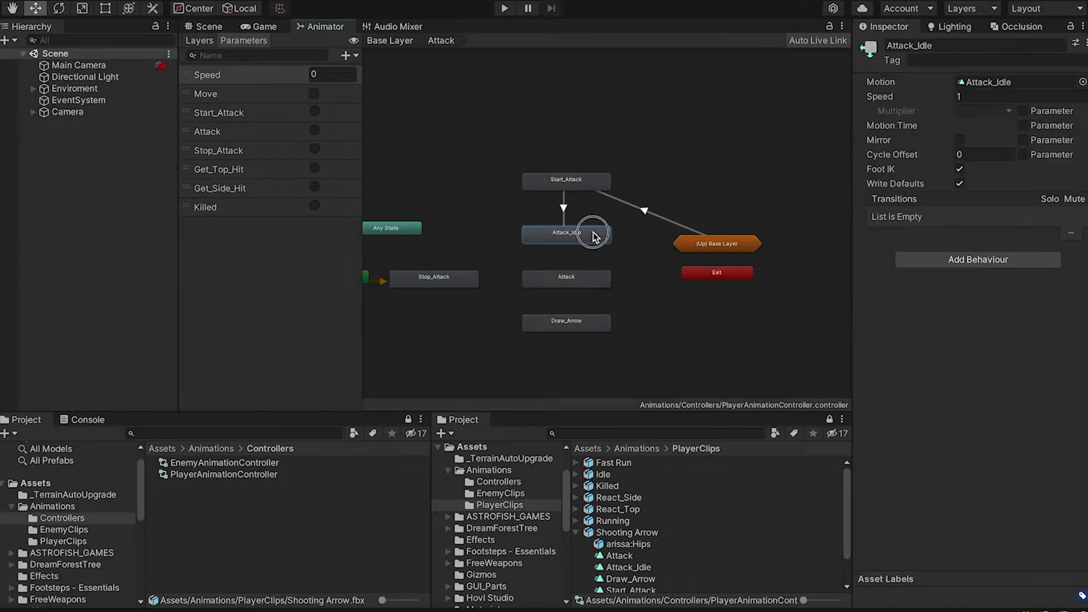
# Enable Loop Time in the Attack_Idle clip's import settings (frames 138–180)
pyautogui.doubleClick(592, 235)
pyautogui.scroll(-5, 943, 339)
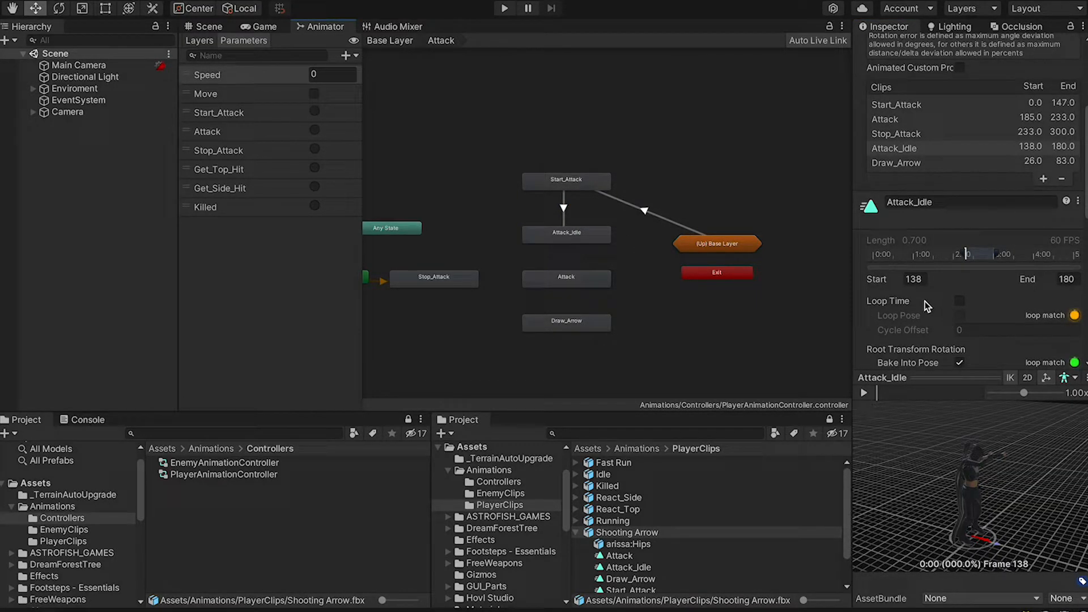
pyautogui.doubleClick(580, 233)
pyautogui.scroll(-10, 988, 340)
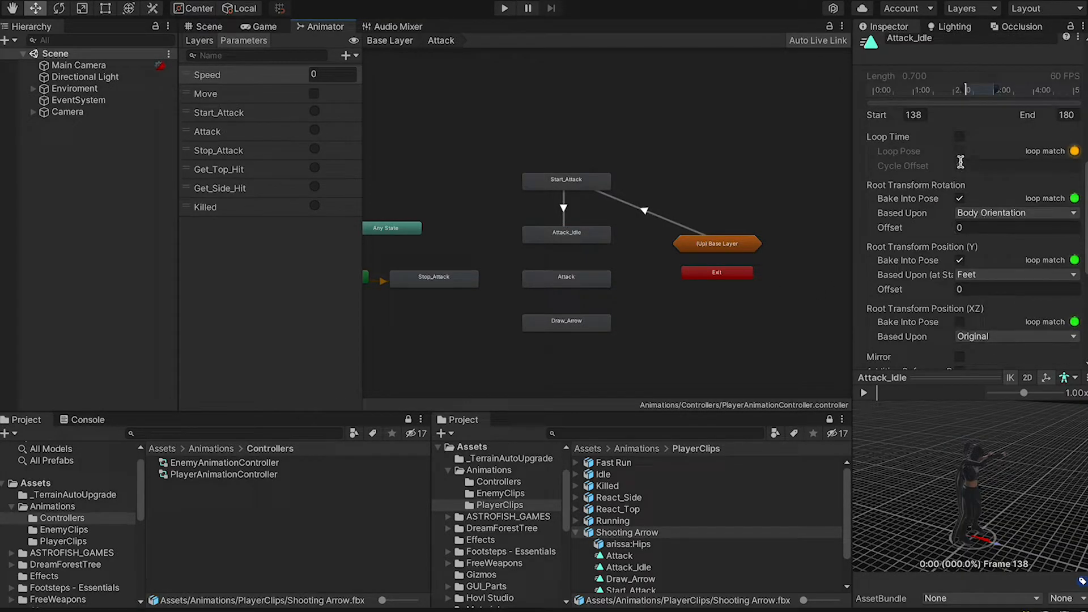
pyautogui.click(960, 137)
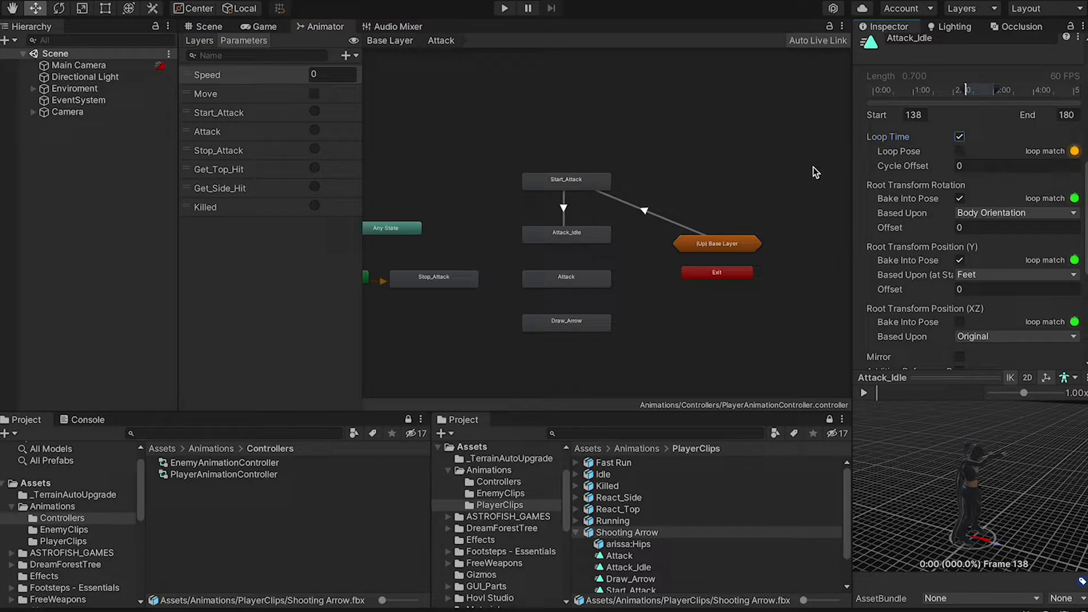
# Add an Attack_Idle-to-Attack transition with an Attack condition and check it in the preview
pyautogui.rightClick(576, 231)
pyautogui.click(599, 240)
pyautogui.click(566, 281)
pyautogui.click(563, 255)
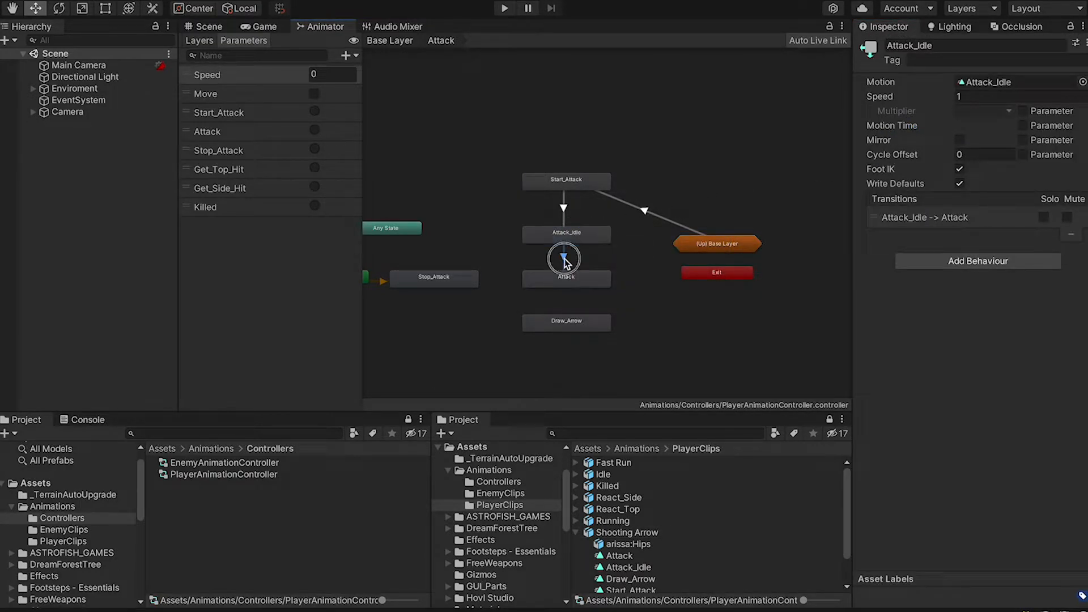
pyautogui.click(878, 380)
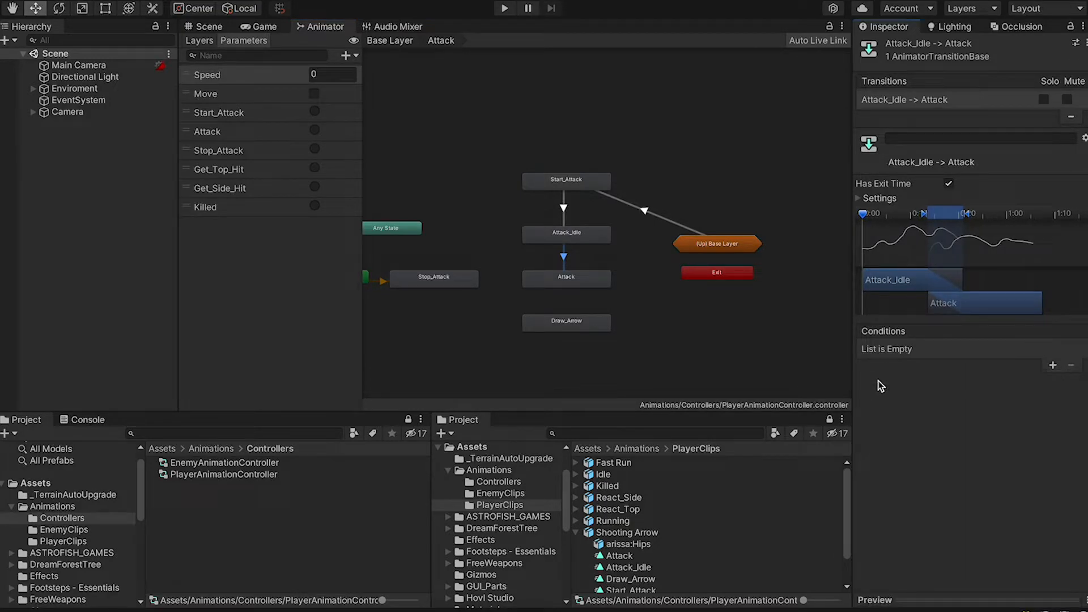
pyautogui.click(1052, 366)
pyautogui.click(946, 349)
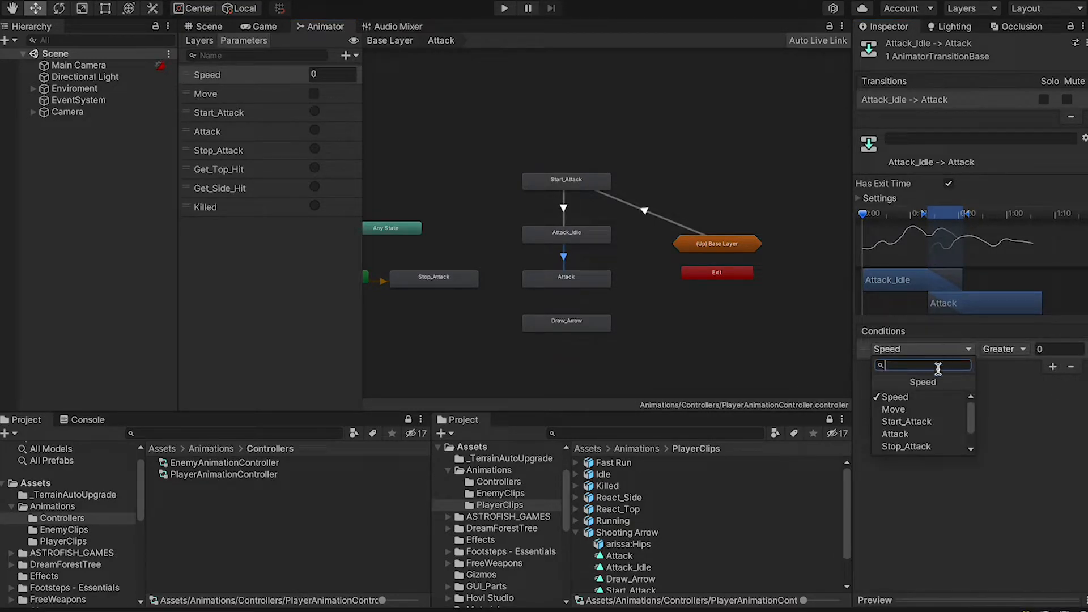
pyautogui.click(906, 434)
pyautogui.click(863, 595)
pyautogui.moveTo(875, 228); pyautogui.dragTo(942, 232)
pyautogui.moveTo(973, 482); pyautogui.dragTo(994, 470, button='middle')
pyautogui.scroll(5, 993, 470)
pyautogui.moveTo(993, 471); pyautogui.dragTo(960, 444)
pyautogui.moveTo(959, 444); pyautogui.dragTo(969, 436, button='middle')
pyautogui.moveTo(967, 437)
pyautogui.mouseDown()
pyautogui.moveTo(959, 452)
pyautogui.moveTo(963, 442)
pyautogui.mouseUp()
pyautogui.moveTo(942, 214)
pyautogui.mouseDown()
pyautogui.moveTo(929, 215)
pyautogui.moveTo(980, 227)
pyautogui.moveTo(915, 226)
pyautogui.moveTo(958, 226)
pyautogui.mouseUp()
pyautogui.click(881, 378)
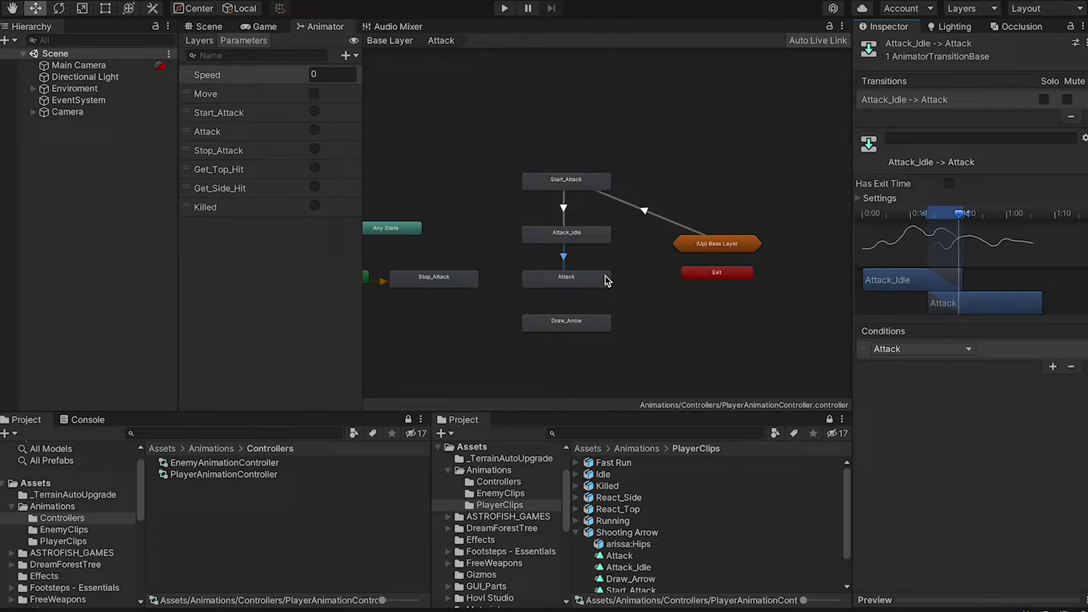
# Add an Attack-to-Draw_Arrow transition and scrub its preview
pyautogui.rightClick(570, 286)
pyautogui.click(583, 289)
pyautogui.click(564, 323)
pyautogui.click(564, 301)
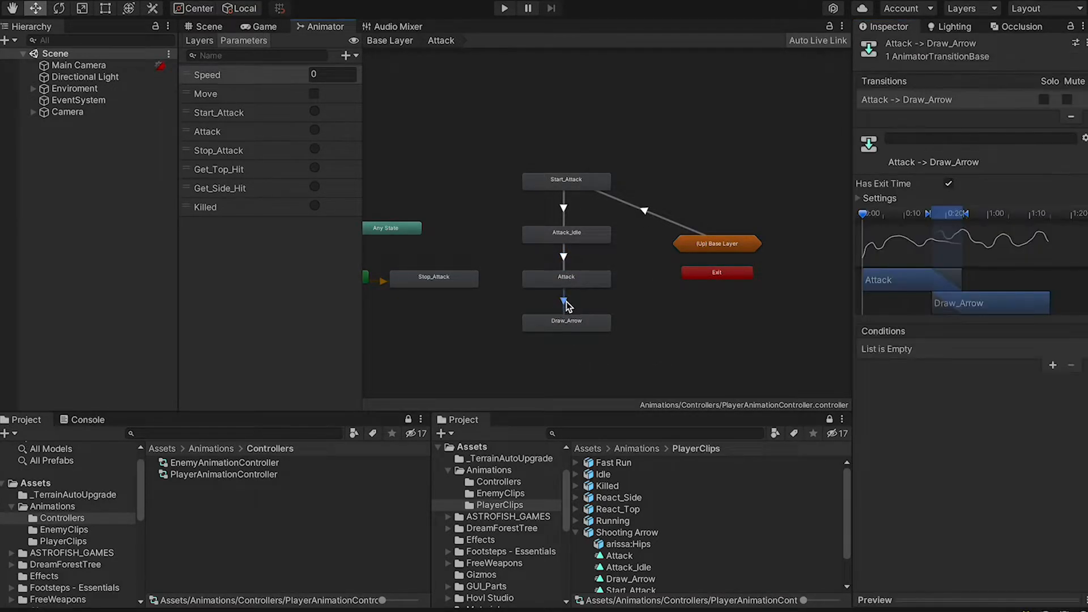
pyautogui.click(872, 600)
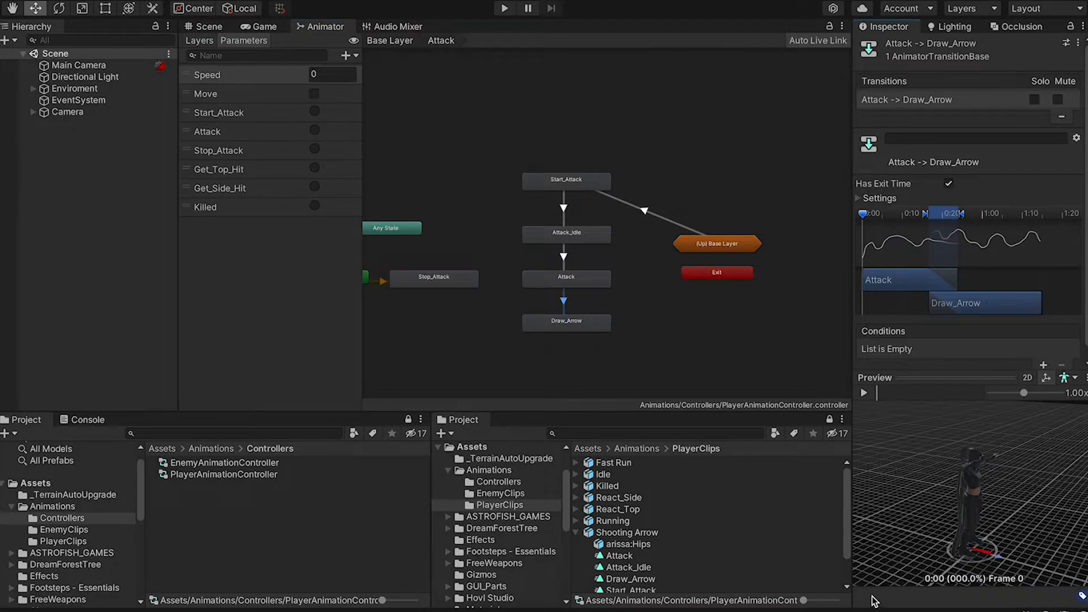
pyautogui.moveTo(869, 225); pyautogui.dragTo(1018, 230)
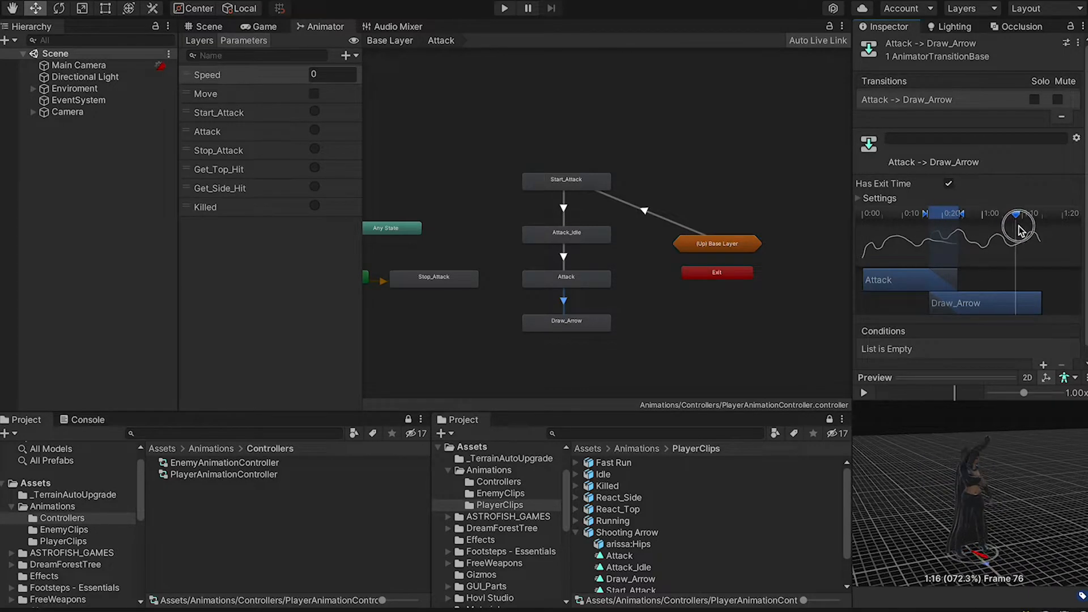
# Create transitions from Start_Attack, Attack_Idle, Attack and Draw_Arrow into Stop_Attack
pyautogui.moveTo(547, 251); pyautogui.dragTo(604, 284, button='middle')
pyautogui.click(525, 313)
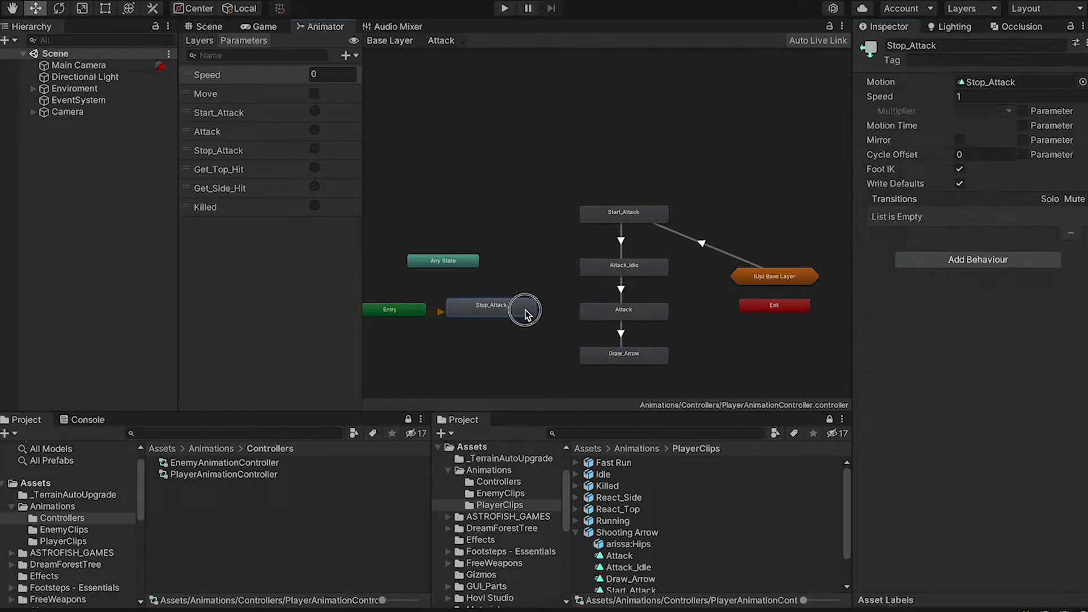
pyautogui.rightClick(583, 210)
pyautogui.click(619, 221)
pyautogui.click(504, 312)
pyautogui.rightClick(592, 270)
pyautogui.click(623, 273)
pyautogui.click(519, 316)
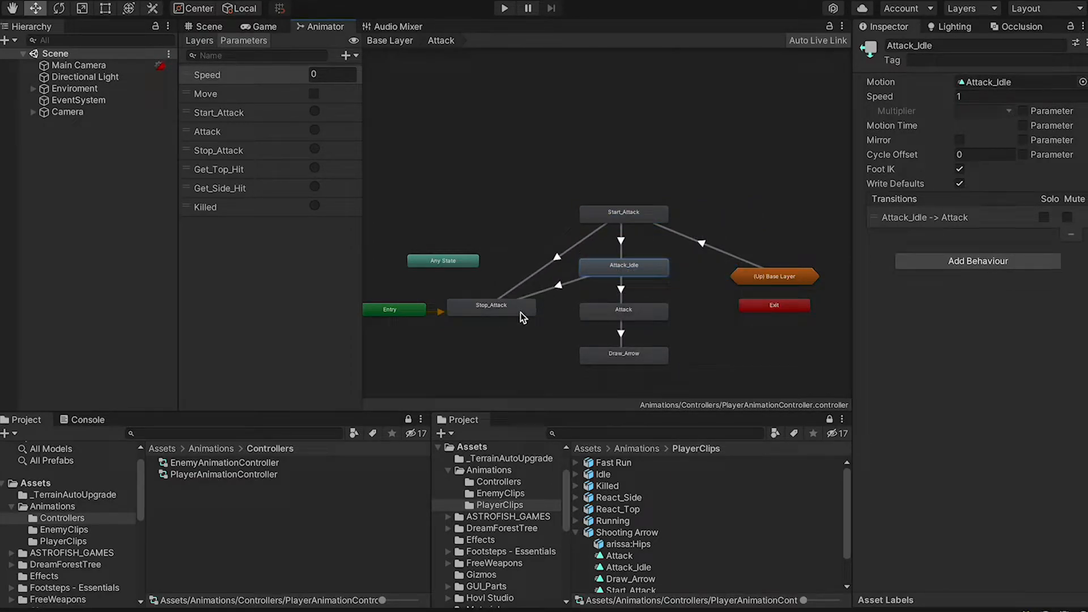
pyautogui.rightClick(592, 311)
pyautogui.click(608, 317)
pyautogui.click(524, 311)
pyautogui.rightClick(601, 358)
pyautogui.click(618, 367)
pyautogui.click(518, 312)
# Give each of the four new transitions a Stop_Attack condition
pyautogui.click(562, 332)
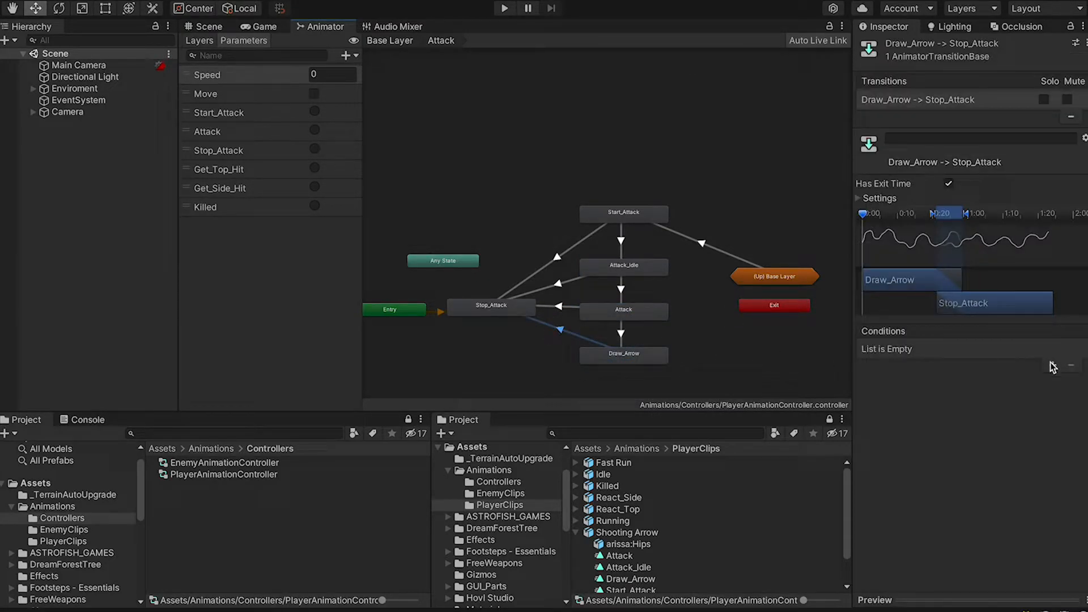
pyautogui.click(1052, 367)
pyautogui.click(921, 348)
pyautogui.click(906, 433)
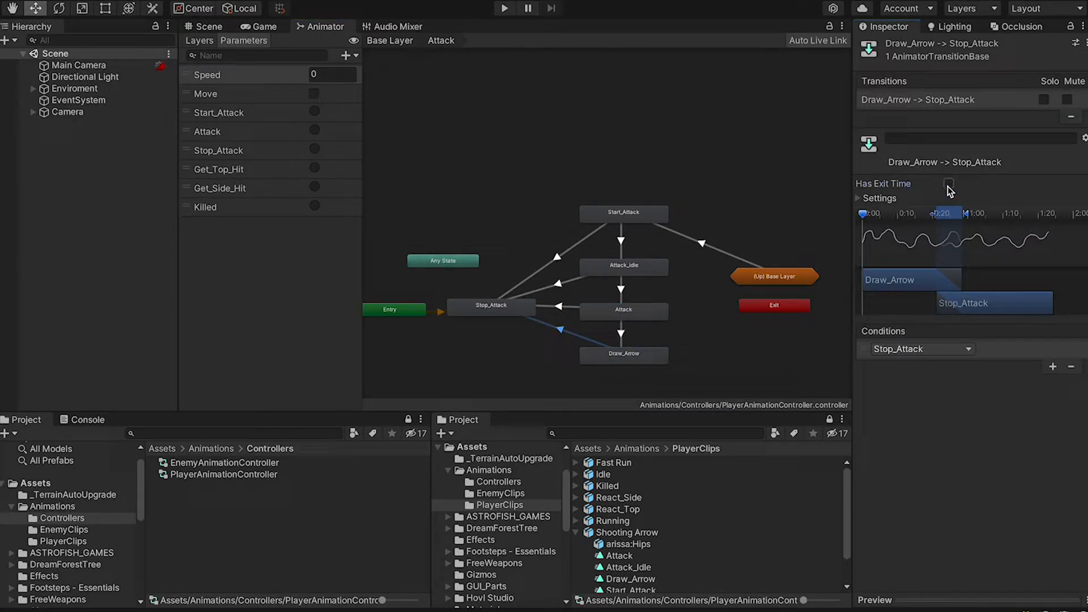
pyautogui.click(561, 306)
pyautogui.click(1053, 367)
pyautogui.click(921, 348)
pyautogui.click(907, 433)
pyautogui.click(558, 283)
pyautogui.click(1052, 367)
pyautogui.click(921, 349)
pyautogui.click(907, 432)
pyautogui.click(556, 257)
pyautogui.click(1053, 367)
pyautogui.click(920, 349)
pyautogui.click(907, 434)
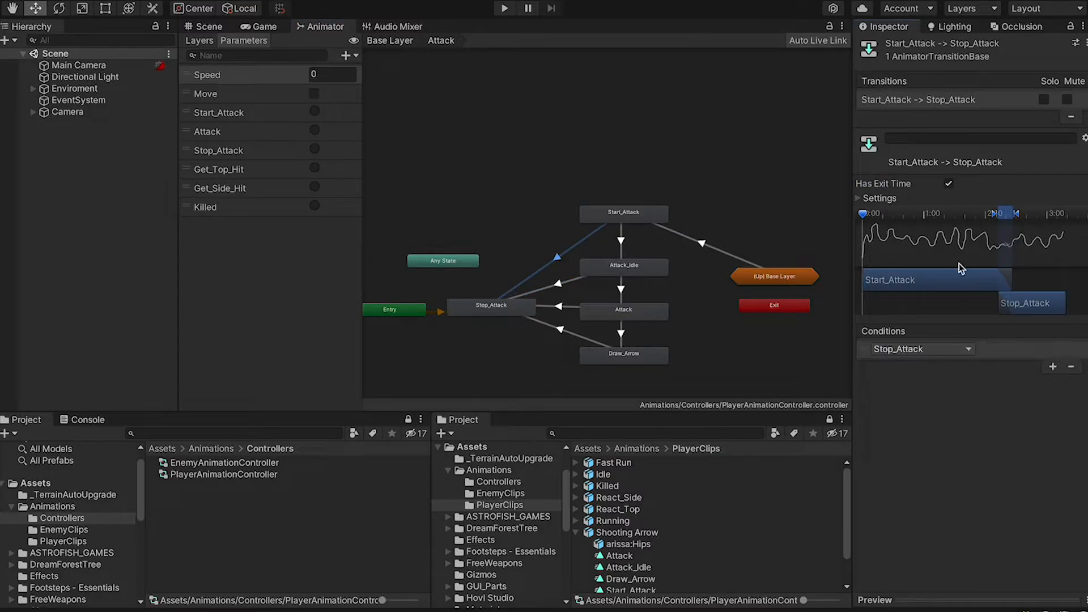
# Verify the Stop_Attack transitions, then move Any State below Entry and (Up) Base Layer upper left
pyautogui.click(558, 285)
pyautogui.click(560, 306)
pyautogui.click(563, 331)
pyautogui.moveTo(683, 306); pyautogui.dragTo(716, 277, button='middle')
pyautogui.moveTo(473, 226); pyautogui.dragTo(429, 355)
pyautogui.moveTo(799, 247); pyautogui.dragTo(517, 186)
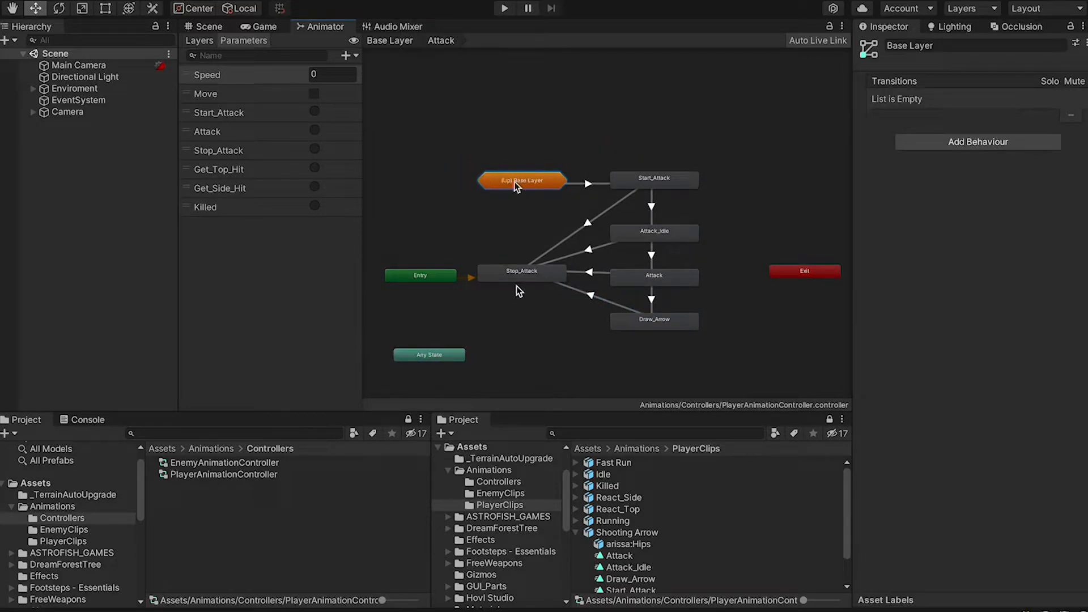
# Add a Stop_Attack-to-Idle transition in the base layer and scrub its preview
pyautogui.rightClick(515, 274)
pyautogui.click(535, 282)
pyautogui.click(520, 188)
pyautogui.moveTo(539, 205)
pyautogui.click(624, 219)
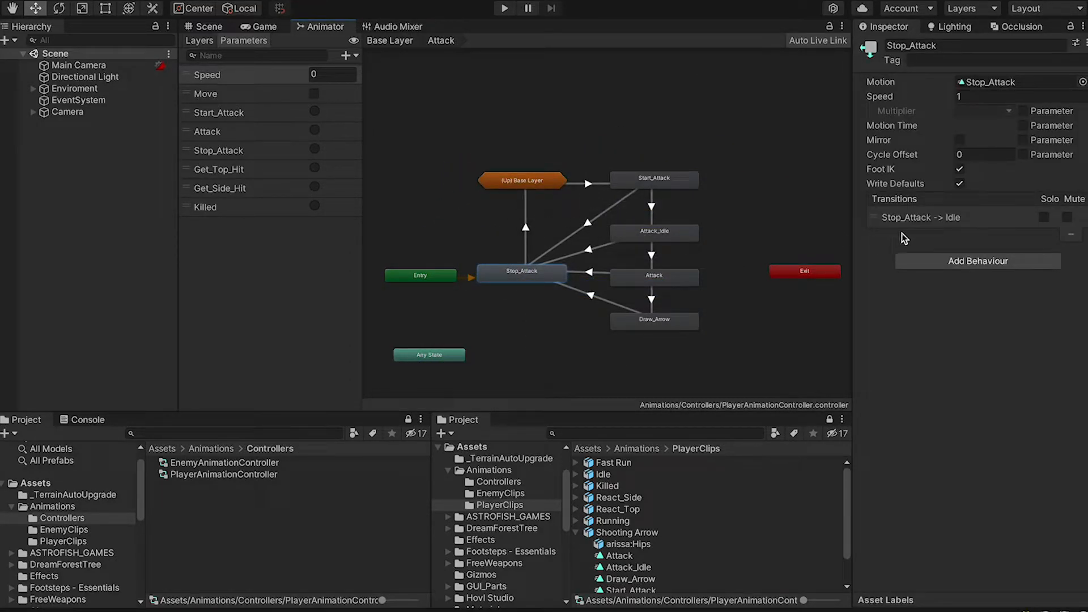
pyautogui.click(950, 221)
pyautogui.moveTo(885, 596); pyautogui.dragTo(888, 375)
pyautogui.moveTo(875, 333); pyautogui.dragTo(890, 338)
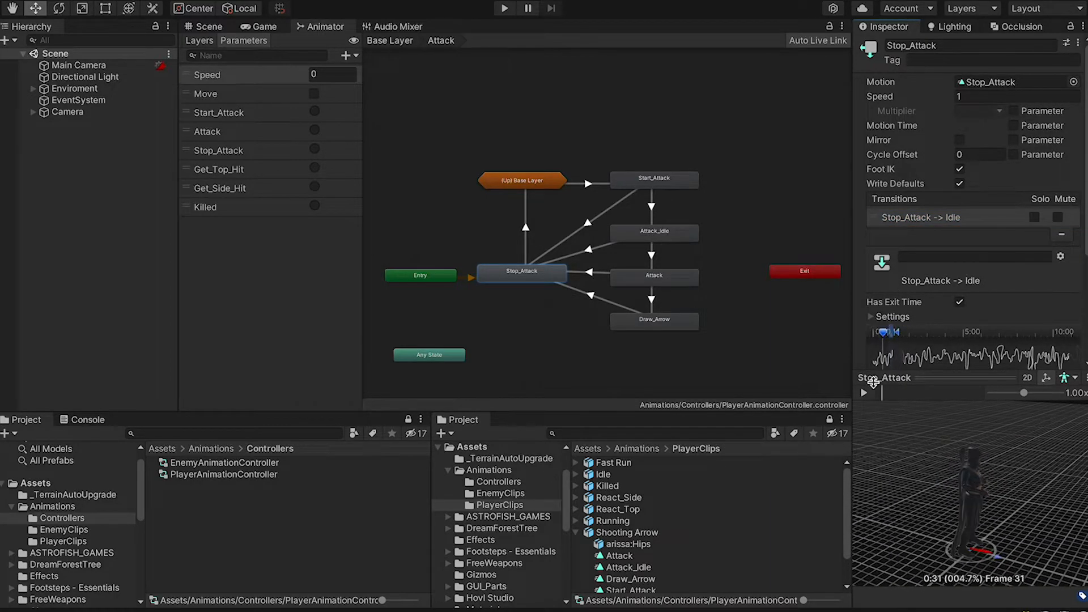
# Add a second transition from Stop_Attack to the base-layer Move state
pyautogui.rightClick(521, 273)
pyautogui.click(535, 282)
pyautogui.click(535, 186)
pyautogui.moveTo(610, 202)
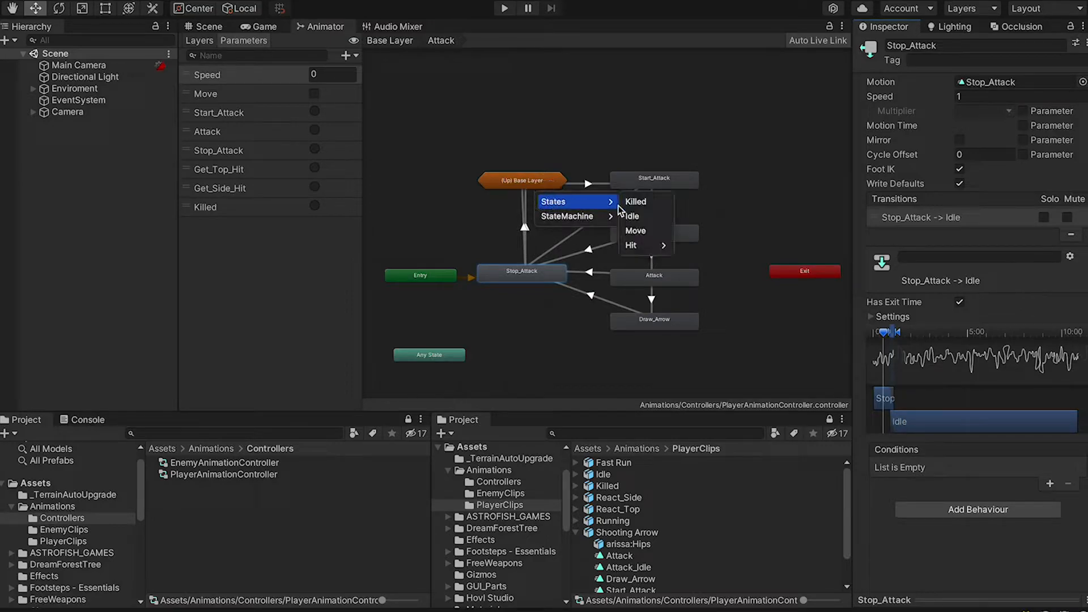
pyautogui.click(636, 231)
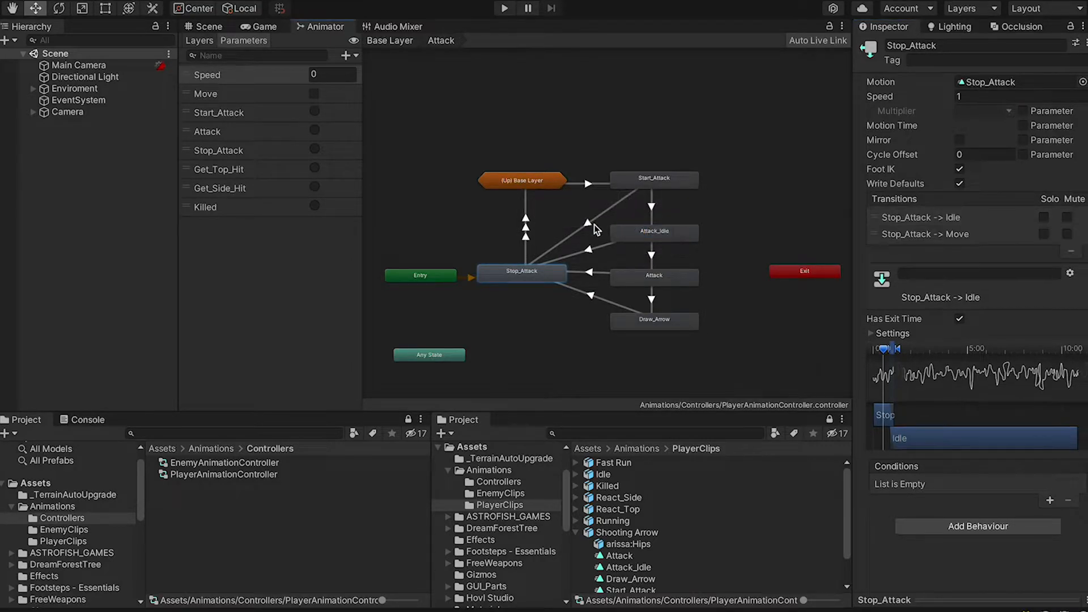
# Turn off exit time on Stop_Attack-to-Move and condition it on Move being true
pyautogui.click(961, 217)
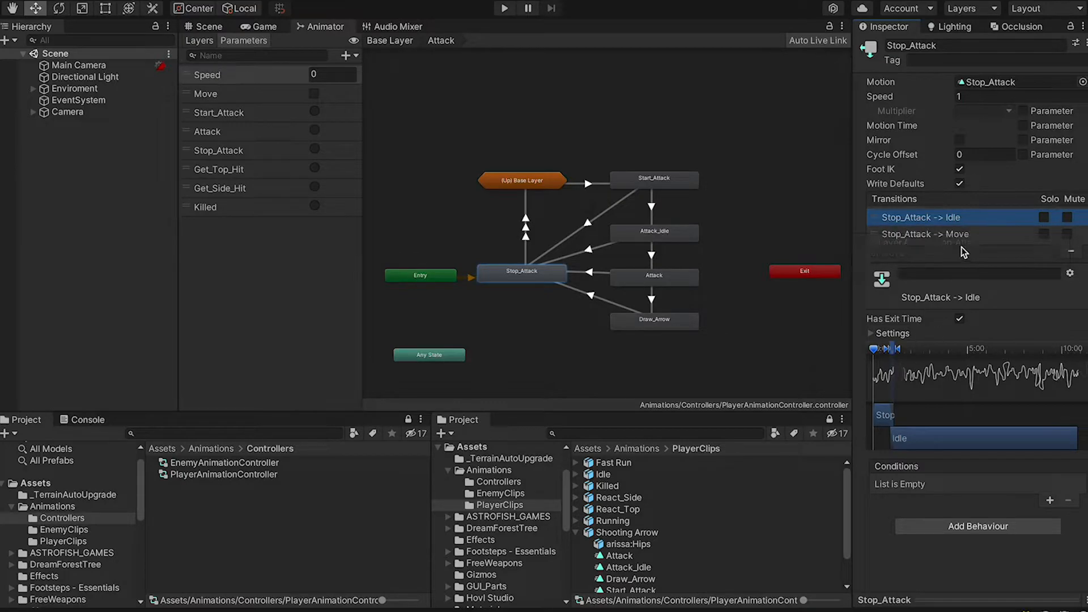
pyautogui.click(965, 234)
pyautogui.click(959, 319)
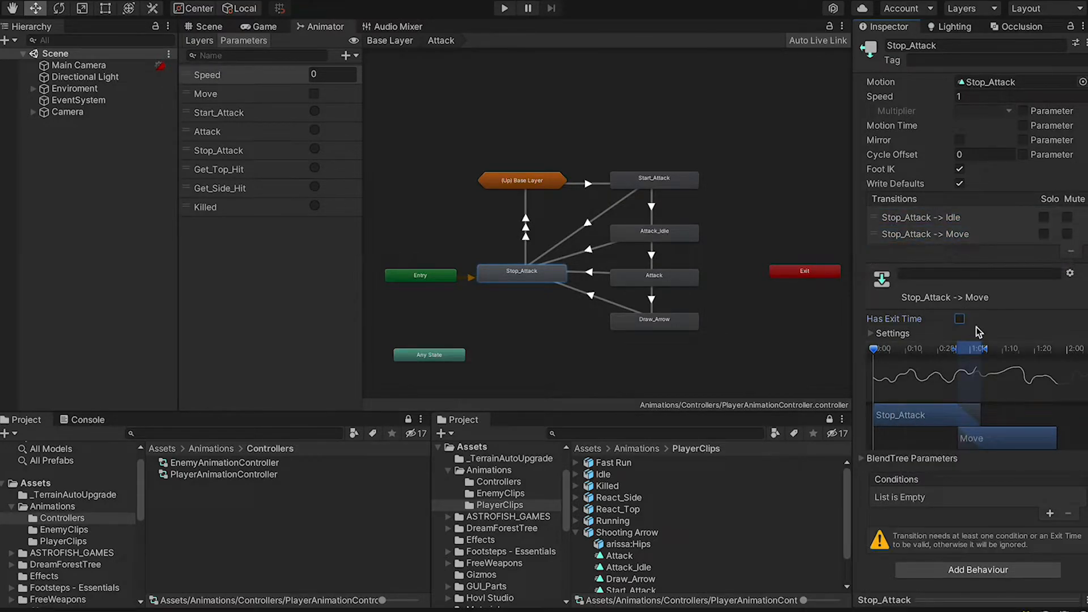
pyautogui.click(1050, 513)
pyautogui.click(929, 497)
pyautogui.click(907, 556)
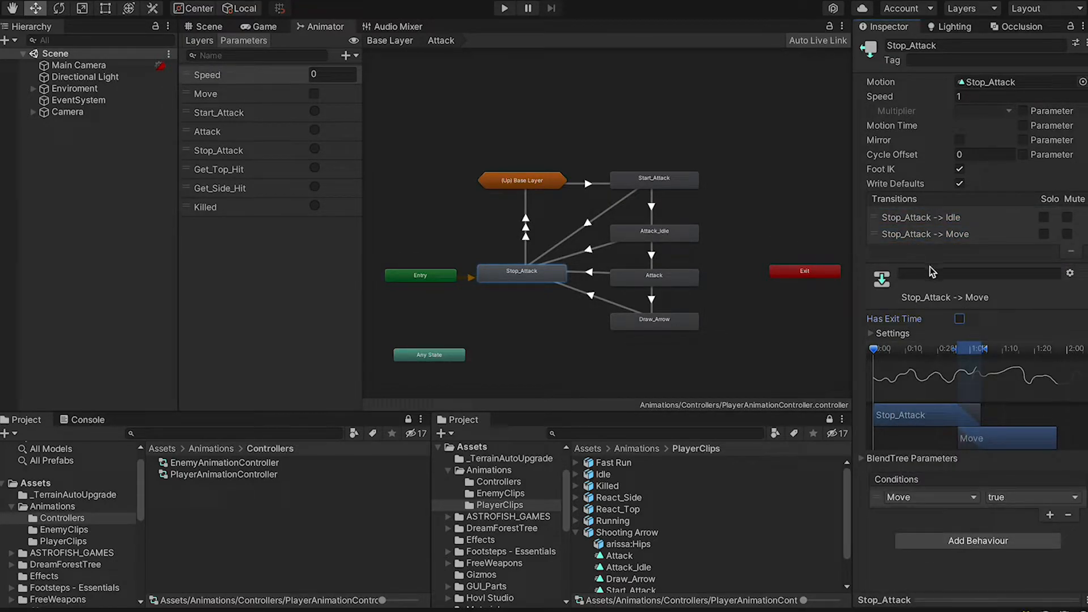
pyautogui.click(895, 600)
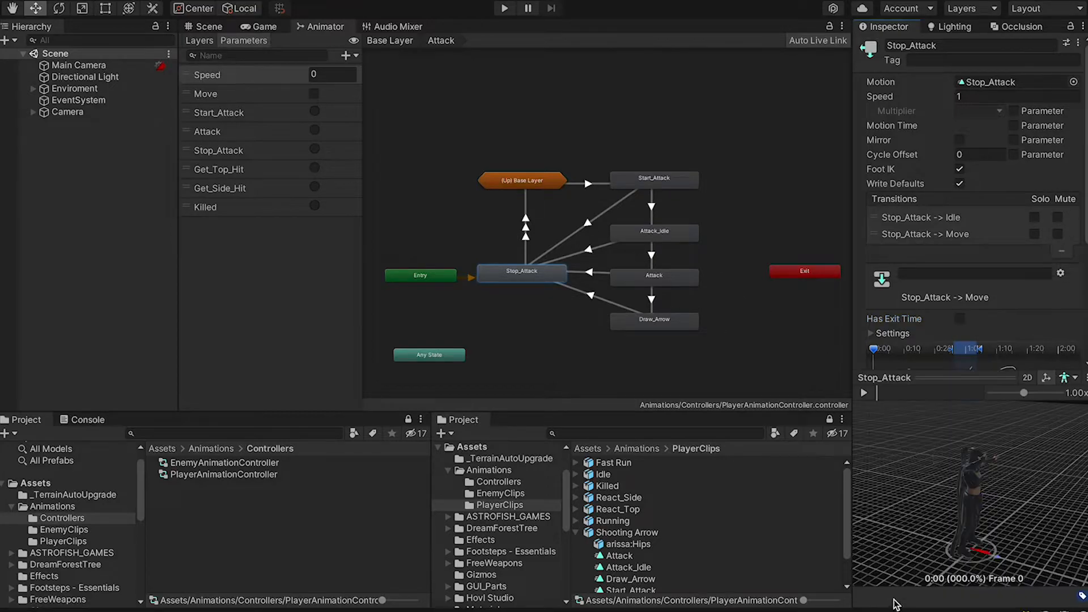
pyautogui.moveTo(875, 349); pyautogui.dragTo(918, 352)
pyautogui.click(876, 379)
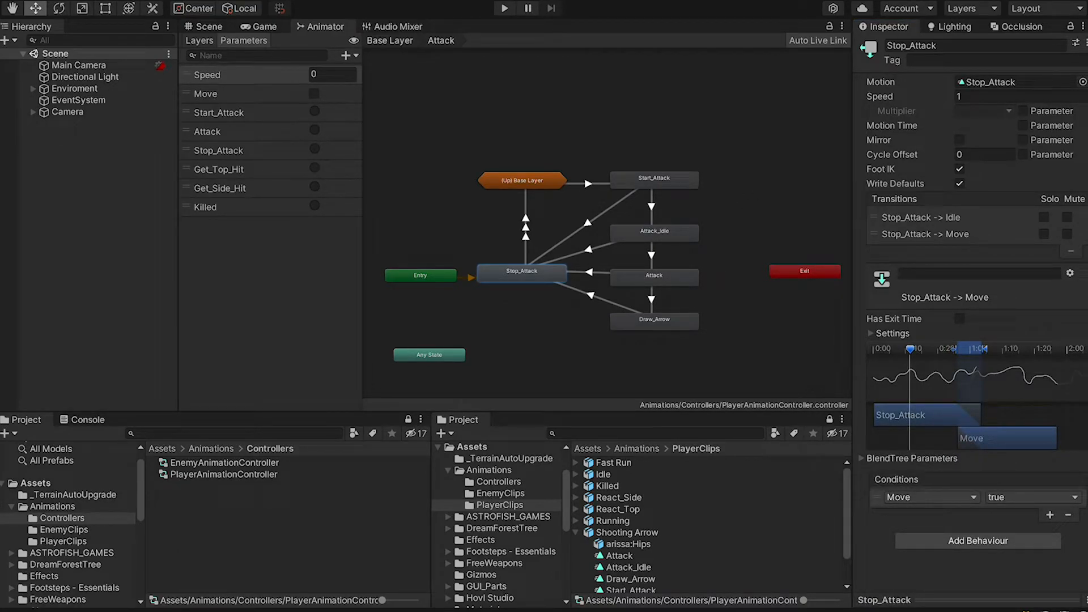
pyautogui.click(686, 319)
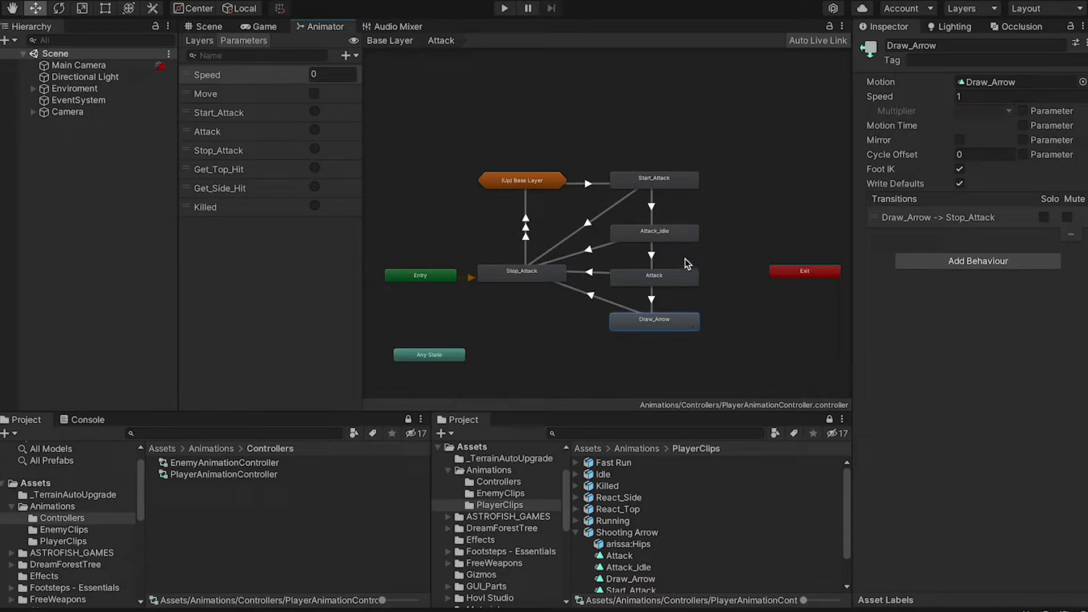
# Create a Draw_Arrow-to-Attack_Idle transition and scrub its preview to frame 42
pyautogui.click(678, 232)
pyautogui.rightClick(679, 328)
pyautogui.click(702, 335)
pyautogui.click(686, 234)
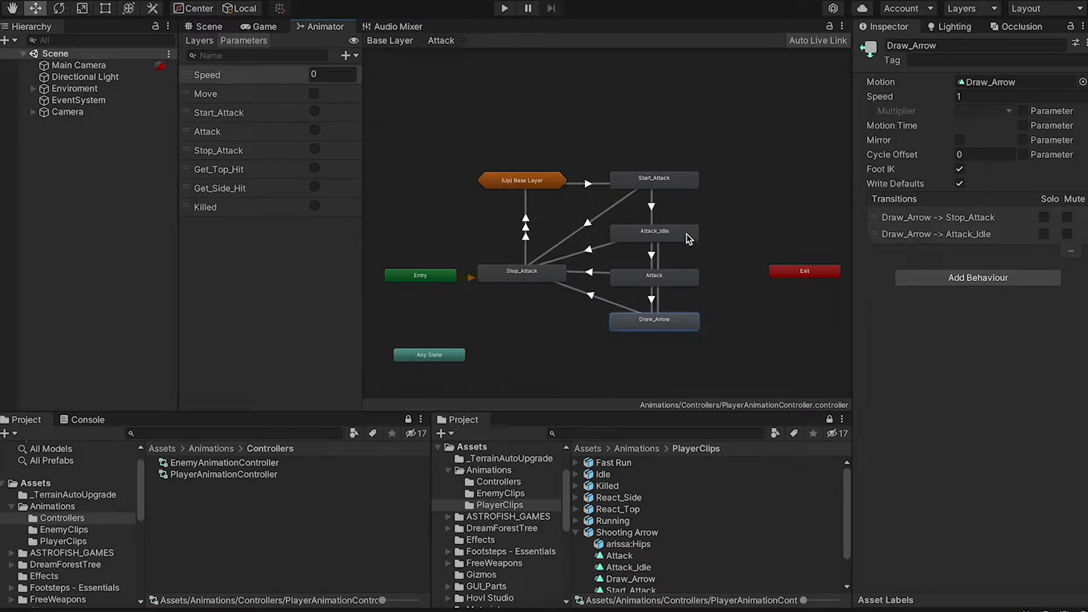
pyautogui.click(659, 300)
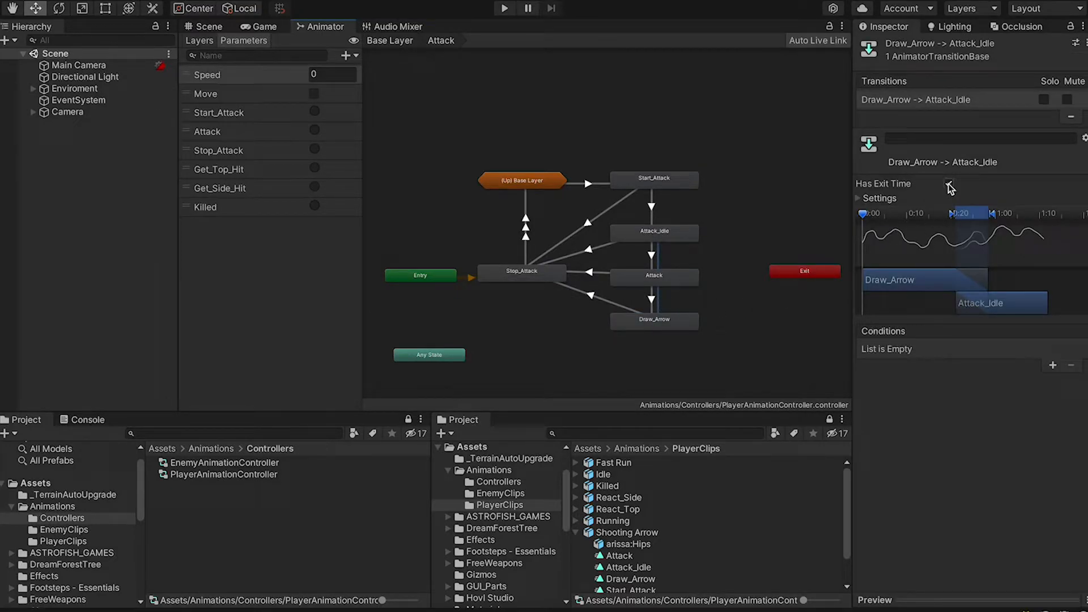
pyautogui.click(871, 598)
pyautogui.moveTo(862, 214); pyautogui.dragTo(992, 237)
# Return from the Attack sub-state machine to the Base Layer graph
pyautogui.scroll(-2, 736, 204)
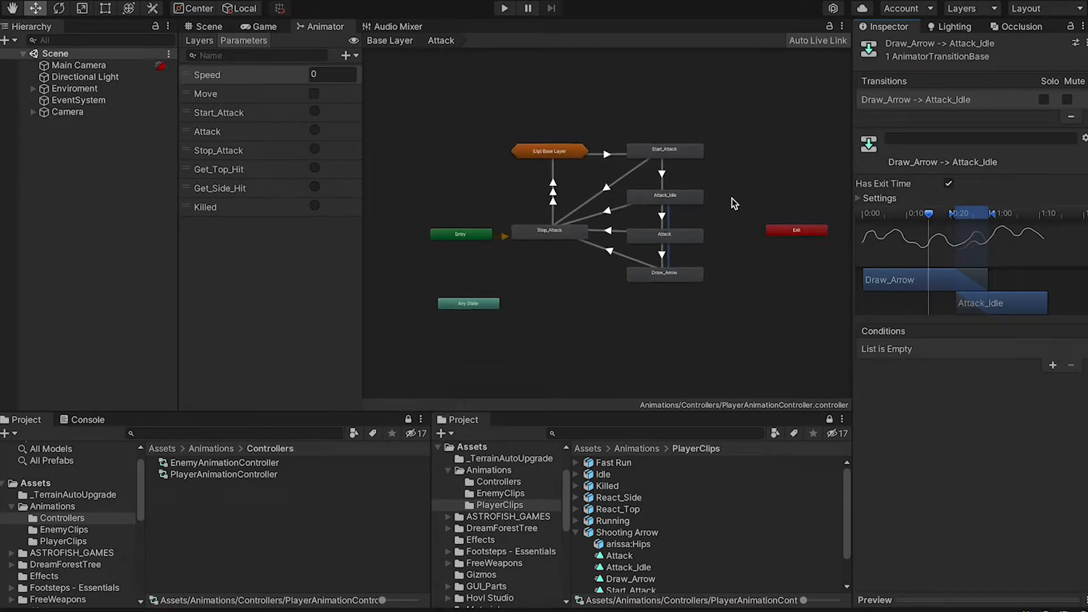
pyautogui.click(488, 309)
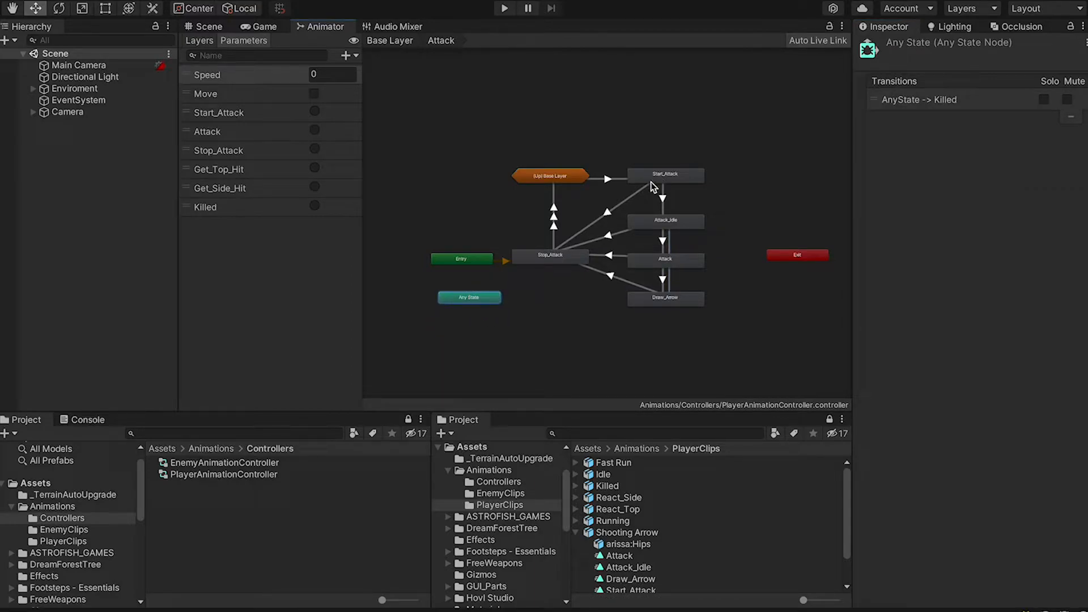
pyautogui.doubleClick(549, 176)
# Inside the Hit sub-state machine, add transitions from Any State to React_Top and React_Side
pyautogui.click(789, 305)
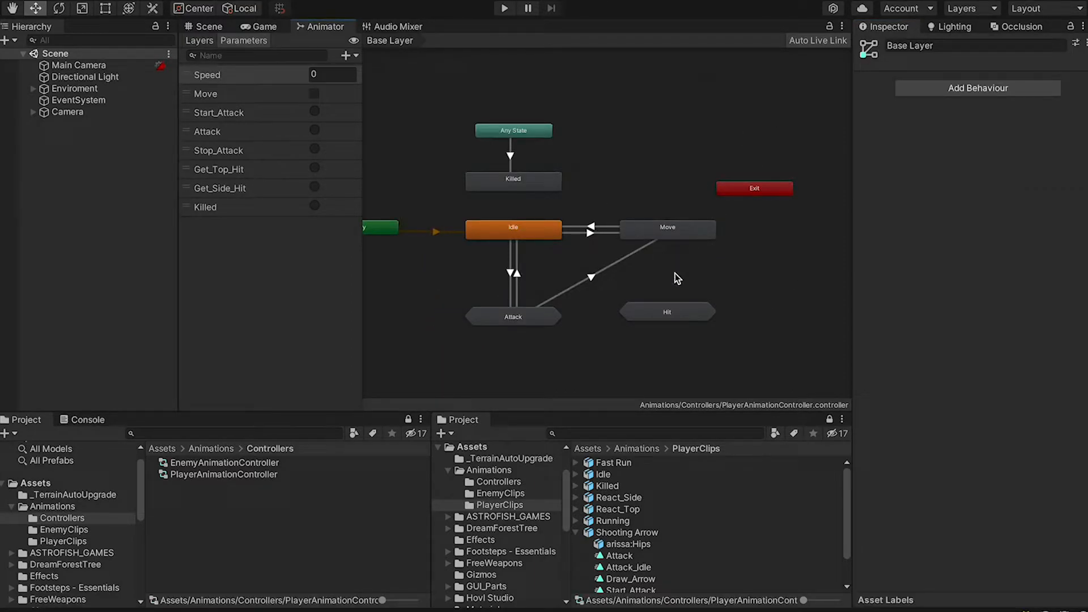
pyautogui.doubleClick(670, 310)
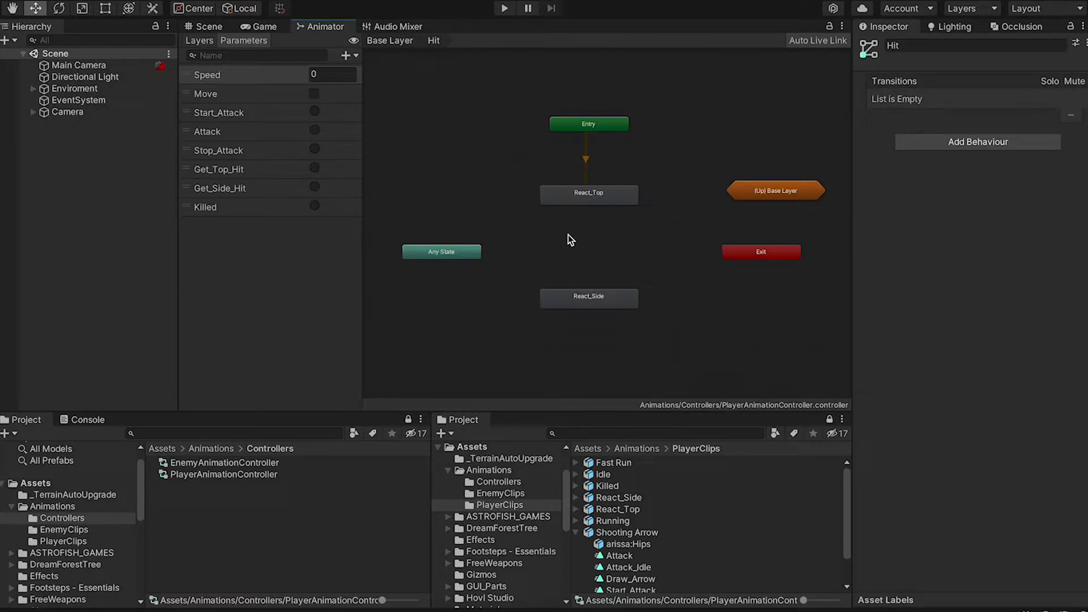
pyautogui.rightClick(460, 250)
pyautogui.click(492, 260)
pyautogui.click(575, 192)
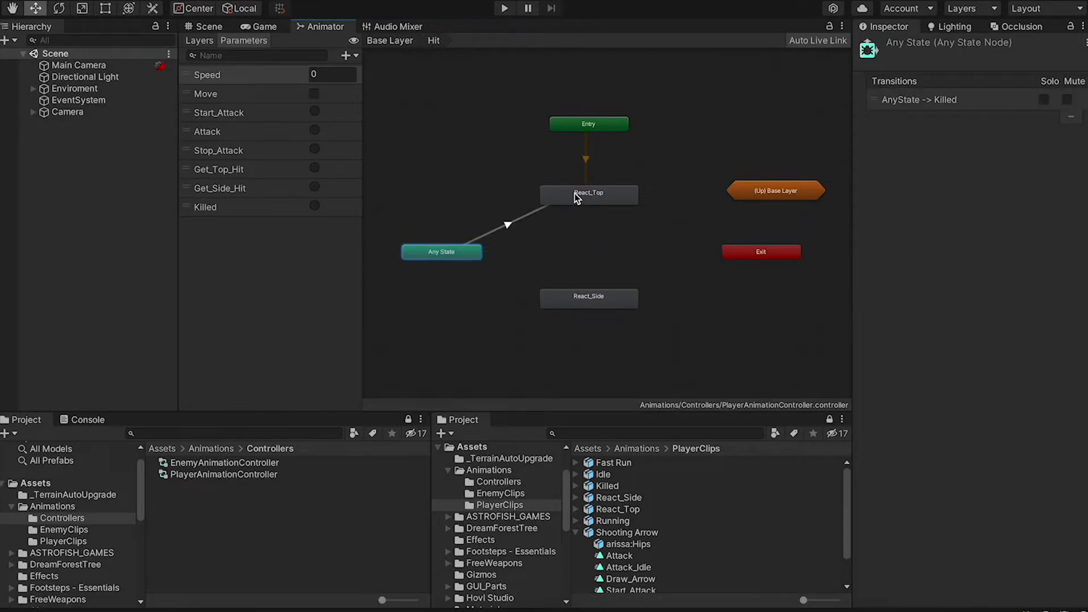
pyautogui.rightClick(468, 250)
pyautogui.click(499, 260)
pyautogui.click(589, 305)
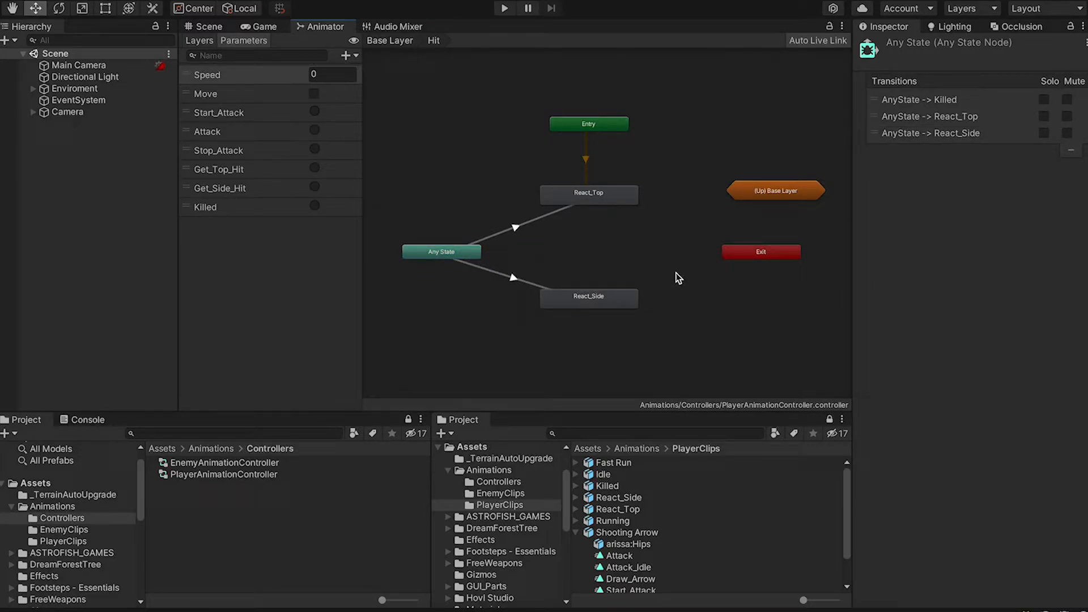
# Connect both React_Side and React_Top to the Exit node
pyautogui.rightClick(616, 299)
pyautogui.click(651, 305)
pyautogui.click(761, 252)
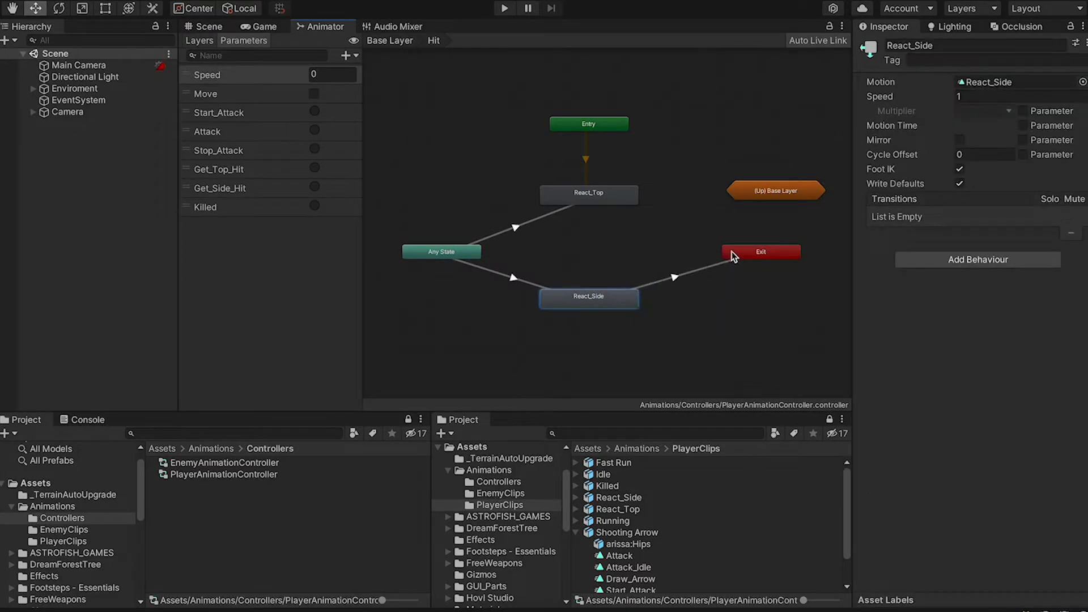
pyautogui.rightClick(637, 202)
pyautogui.click(681, 206)
pyautogui.click(761, 251)
# Give the React_Top transition a Get_Top_Hit condition and the React_Side transition a Get_Side_Hit condition
pyautogui.click(515, 227)
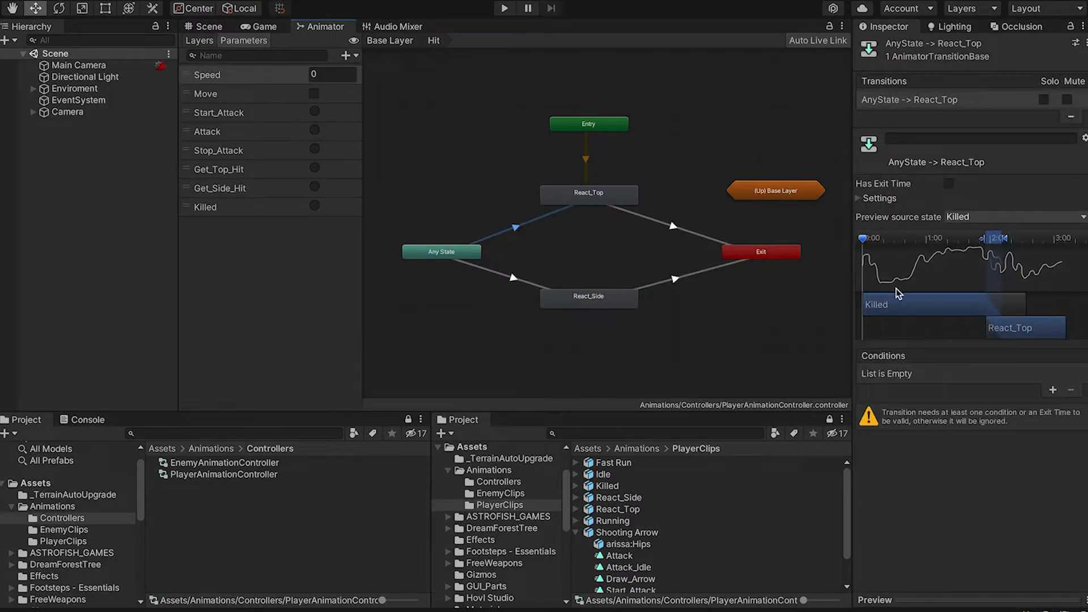
pyautogui.click(1052, 389)
pyautogui.click(934, 374)
pyautogui.click(907, 449)
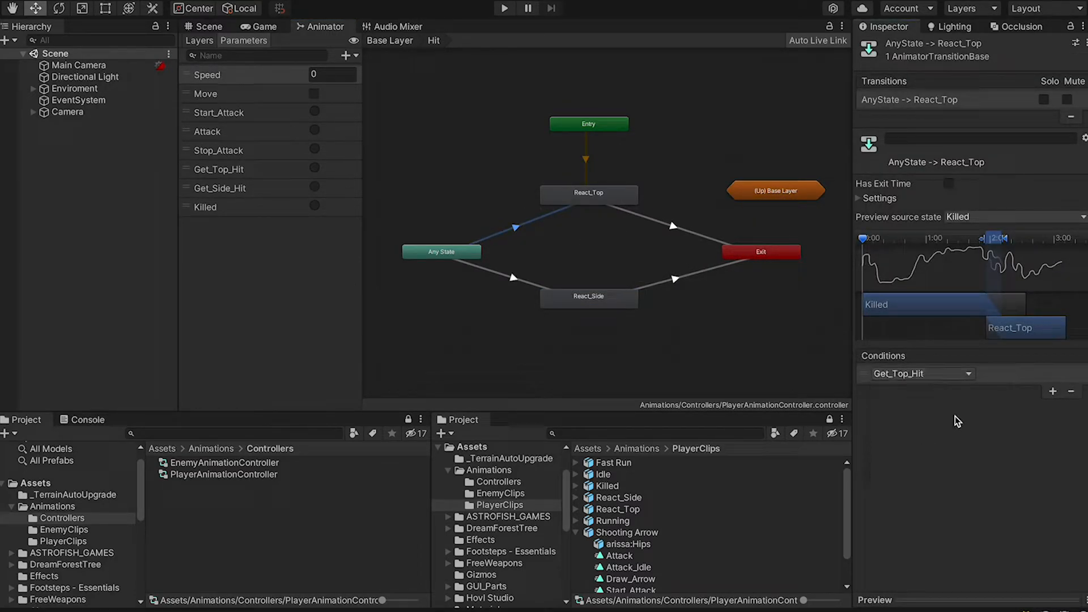
pyautogui.click(515, 280)
pyautogui.click(1052, 391)
pyautogui.click(940, 374)
pyautogui.click(935, 465)
# Check the exit transitions, tidy the Any State and Exit nodes, and return to the Base Layer
pyautogui.click(686, 276)
pyautogui.click(686, 233)
pyautogui.click(654, 247)
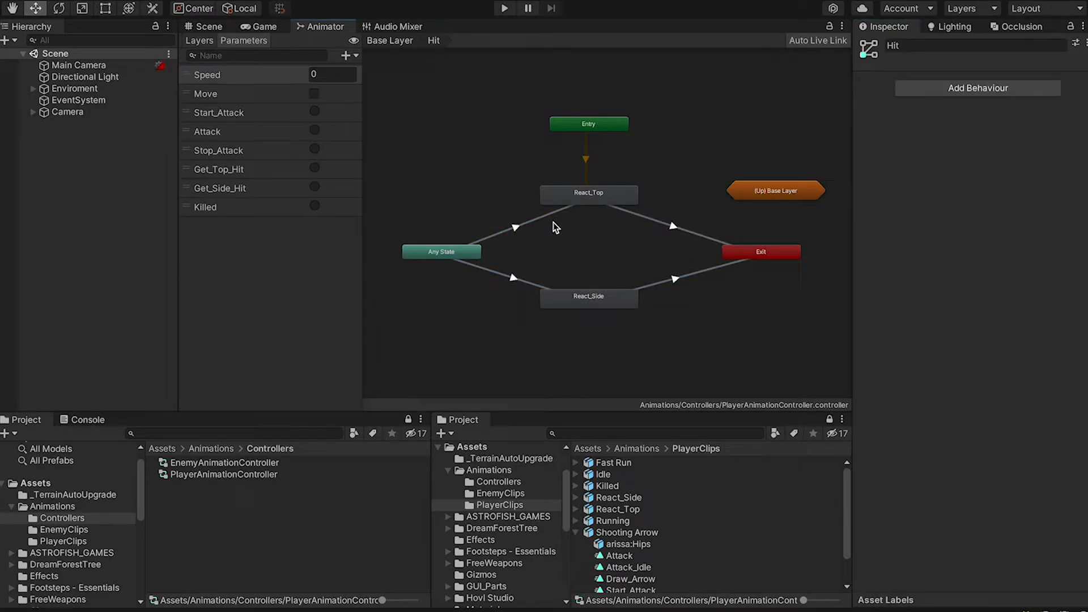
pyautogui.moveTo(421, 250); pyautogui.dragTo(441, 245)
pyautogui.moveTo(754, 253); pyautogui.dragTo(728, 247)
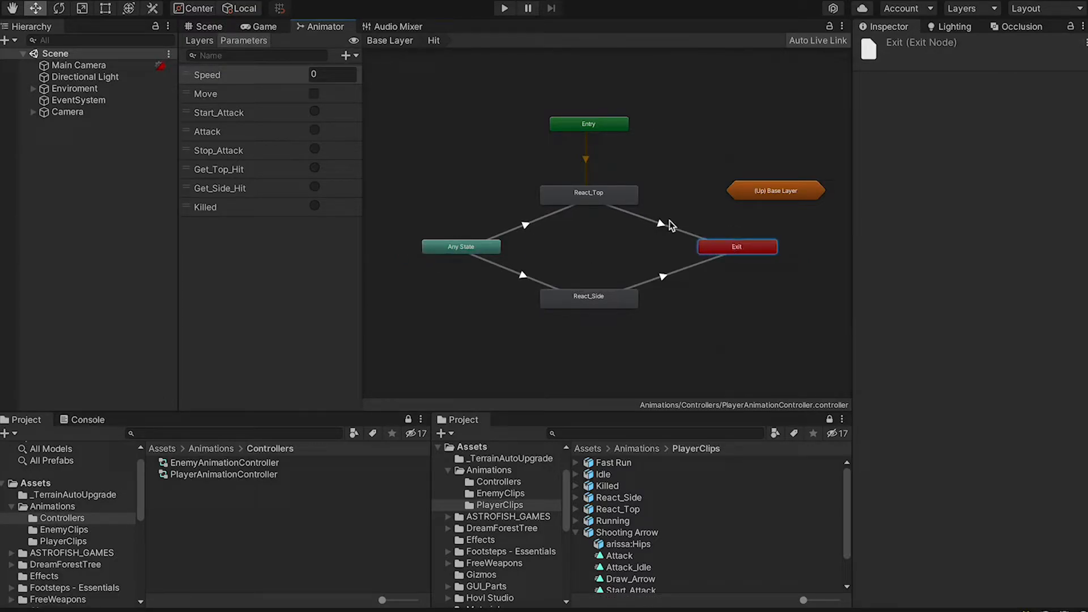
pyautogui.click(459, 86)
pyautogui.click(404, 42)
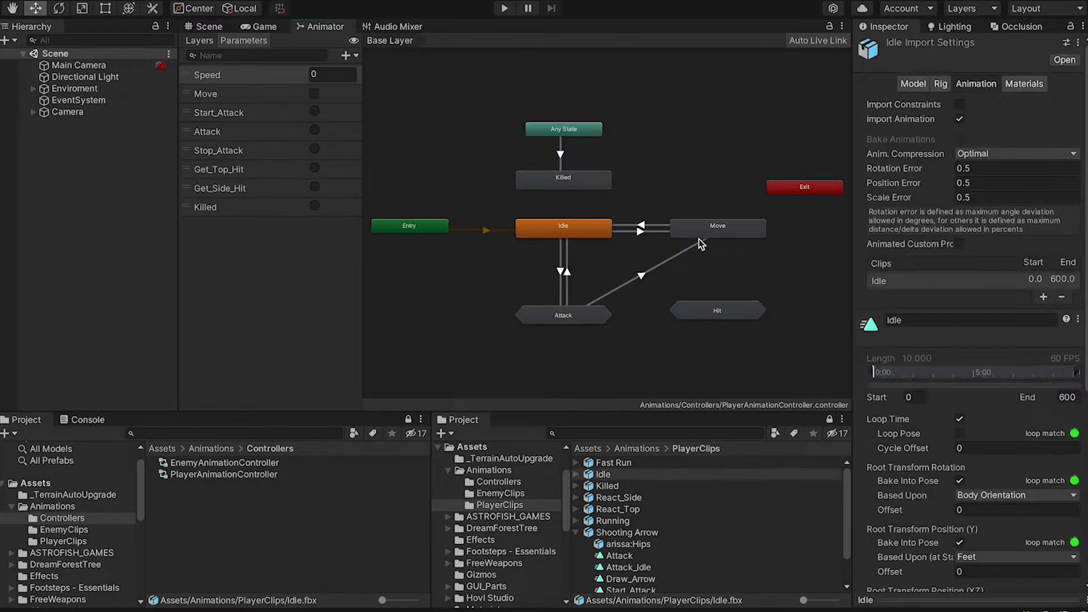
pyautogui.moveTo(695, 180)
pyautogui.mouseDown(button='middle')
pyautogui.moveTo(693, 197)
pyautogui.moveTo(694, 186)
pyautogui.mouseUp(button='middle')
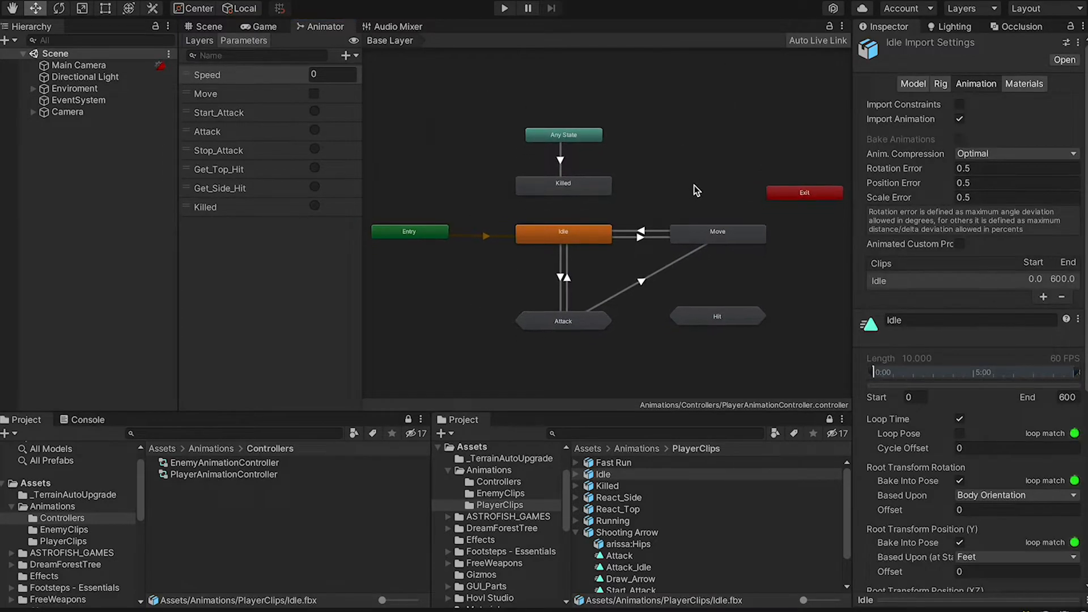
# In EnemyAnimationController, add Mutant Walking and Enemy_Idle states and make Enemy_Idle the layer default
pyautogui.click(256, 464)
pyautogui.click(521, 494)
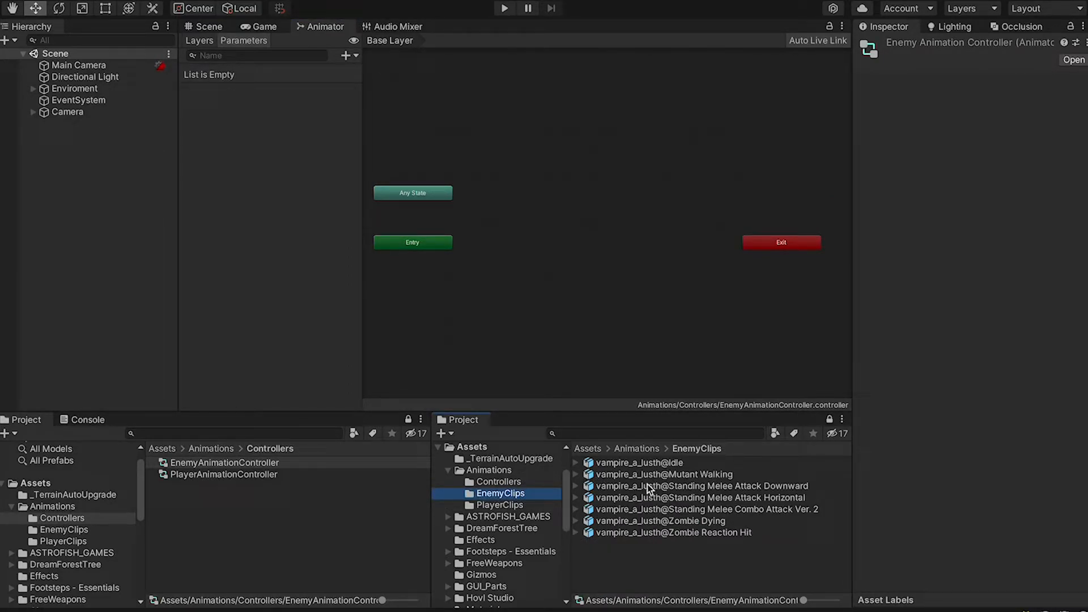
pyautogui.moveTo(687, 478); pyautogui.dragTo(591, 172)
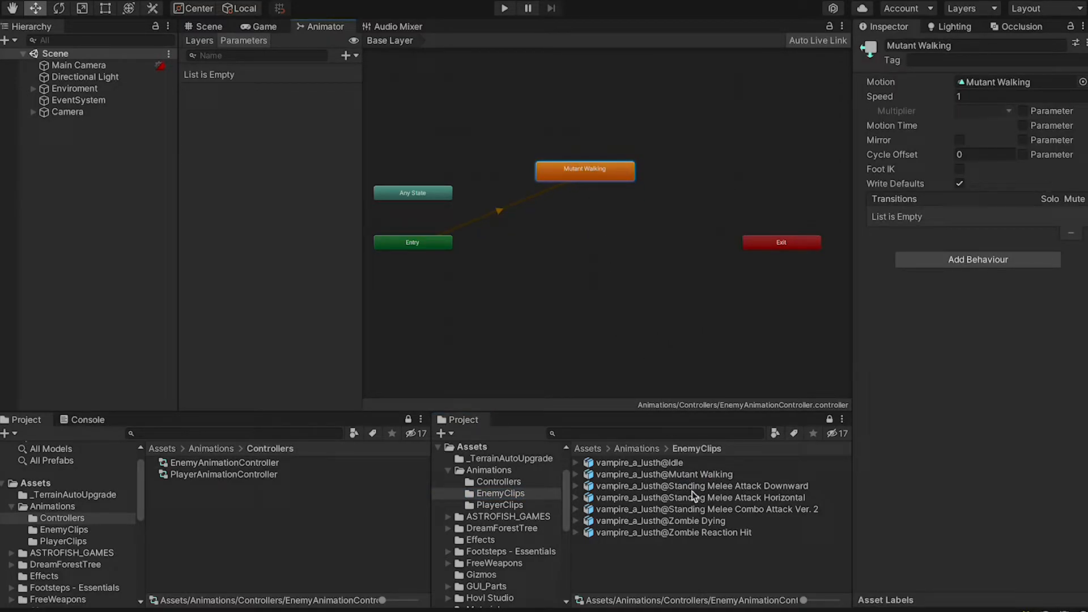
pyautogui.moveTo(640, 462); pyautogui.dragTo(586, 254)
pyautogui.rightClick(589, 244)
pyautogui.click(626, 263)
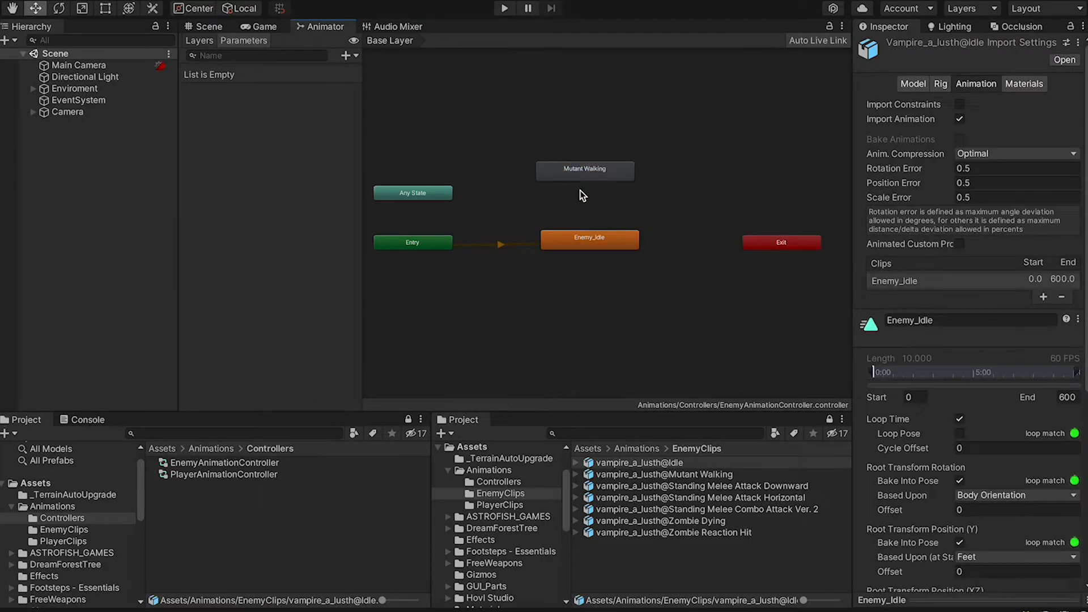
# Add the Zombie Reaction Hit, Zombie Dying and Vampire Attack states and arrange the nodes
pyautogui.moveTo(591, 180); pyautogui.dragTo(600, 179)
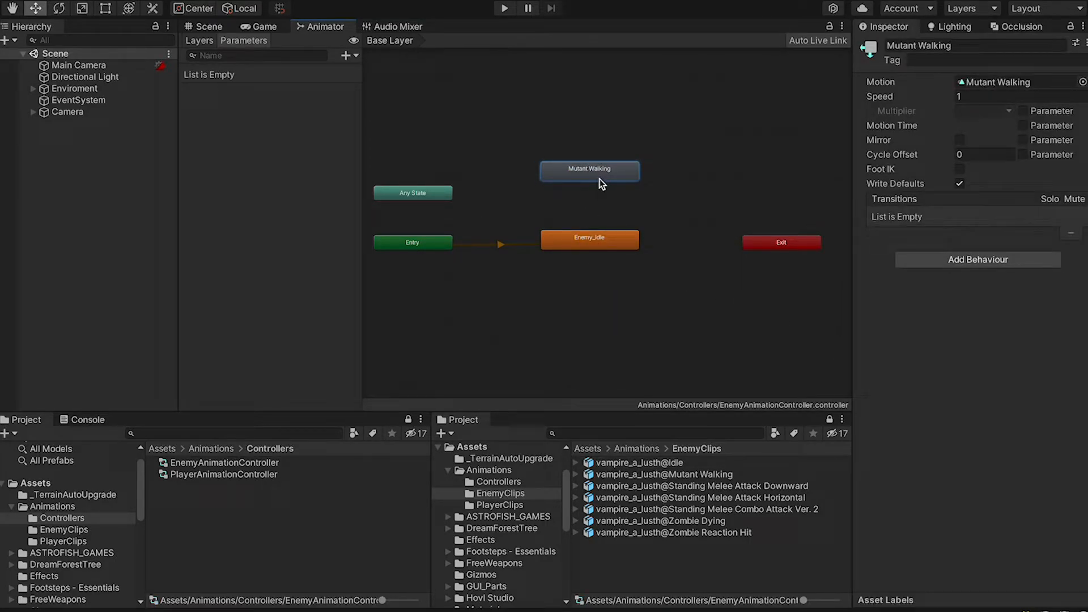
pyautogui.moveTo(731, 535); pyautogui.dragTo(589, 295)
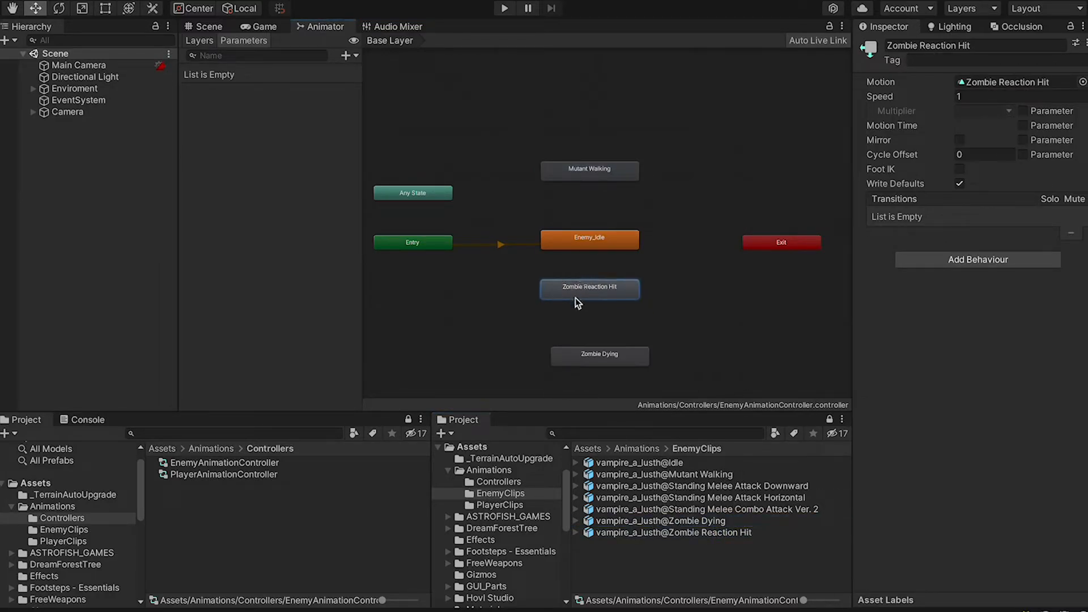
pyautogui.moveTo(599, 357); pyautogui.dragTo(589, 339)
pyautogui.moveTo(581, 179); pyautogui.dragTo(582, 200)
pyautogui.moveTo(759, 509); pyautogui.dragTo(736, 238)
pyautogui.moveTo(805, 244); pyautogui.dragTo(743, 267)
pyautogui.moveTo(765, 193); pyautogui.dragTo(774, 159, button='middle')
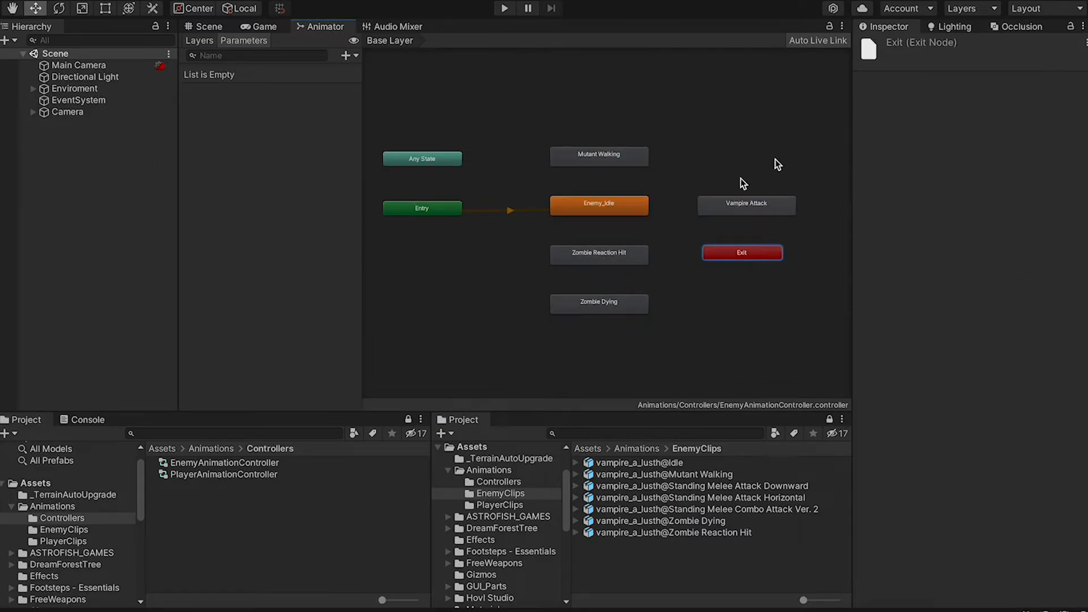
pyautogui.moveTo(449, 160); pyautogui.dragTo(454, 253)
# Add a bool parameter named Move and a Hit trigger parameter
pyautogui.click(470, 272)
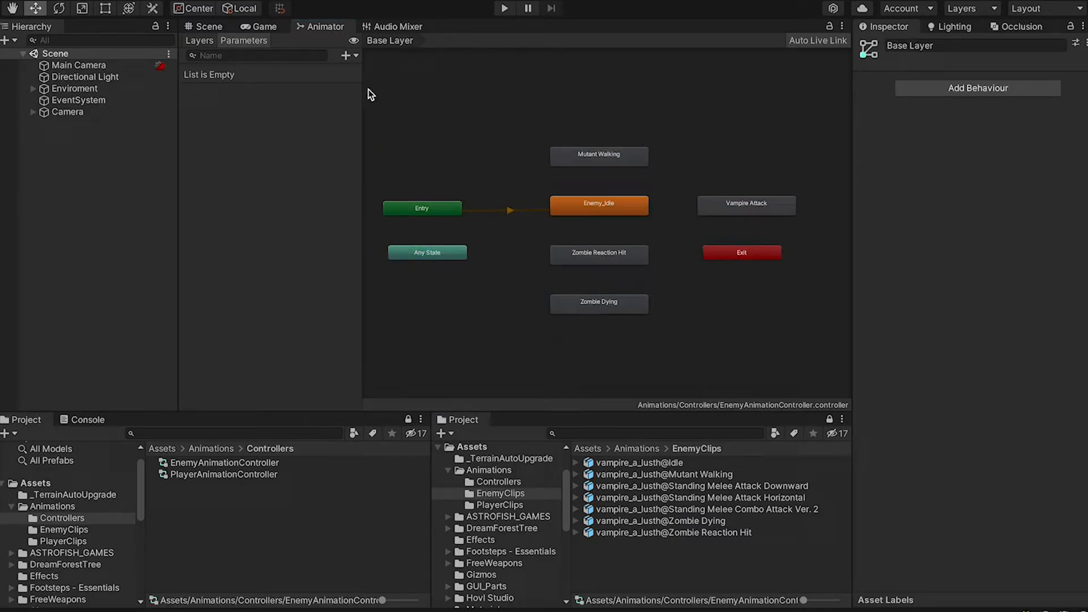
pyautogui.click(354, 55)
pyautogui.click(357, 103)
pyautogui.write('Mo')
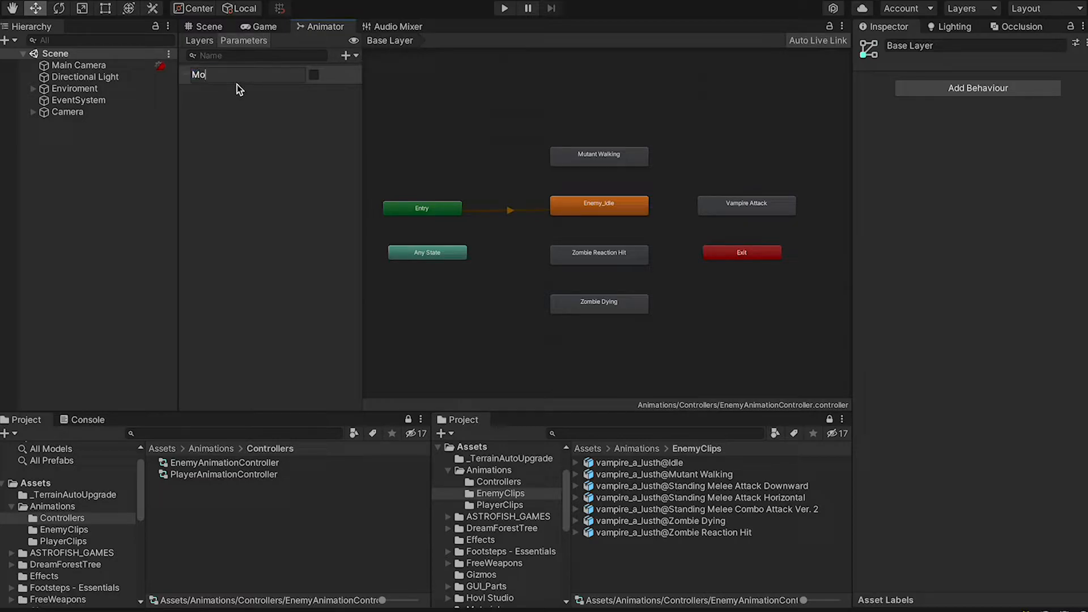
pyautogui.write('ve')
pyautogui.click(354, 56)
pyautogui.click(357, 116)
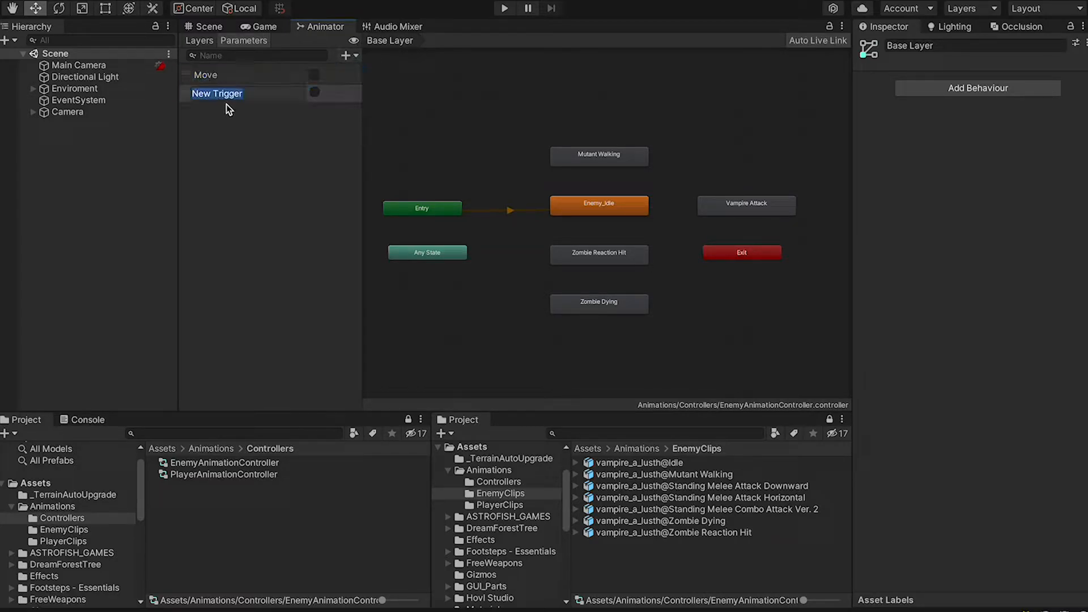
# Add two more trigger parameters named Kill and Attack
pyautogui.click(354, 56)
pyautogui.click(360, 116)
pyautogui.write('Kill')
pyautogui.press('Return')
pyautogui.click(354, 55)
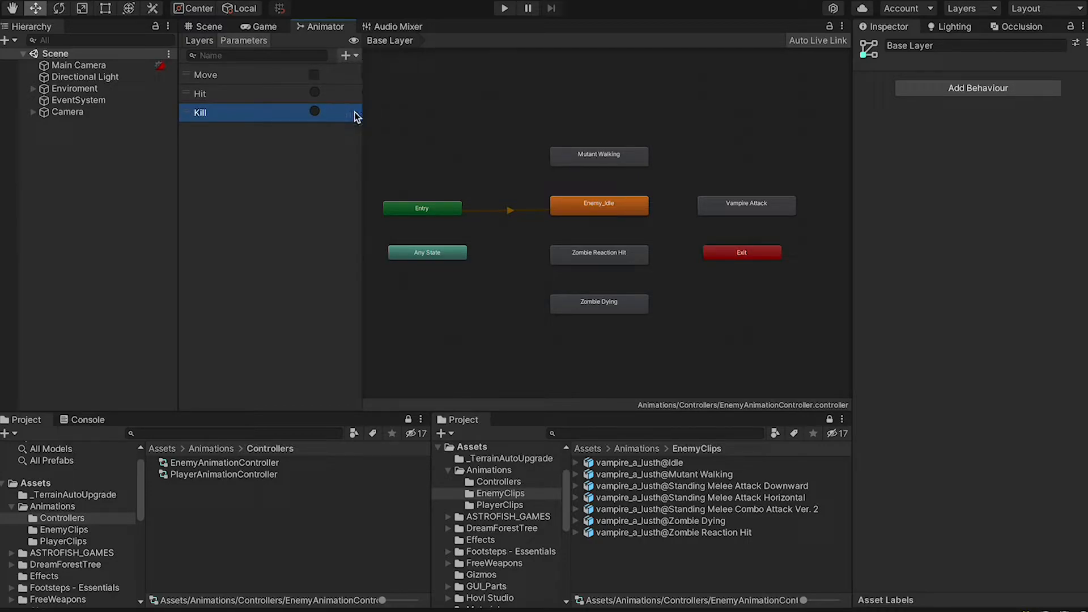
pyautogui.click(355, 112)
pyautogui.write('Attack')
pyautogui.press('Return')
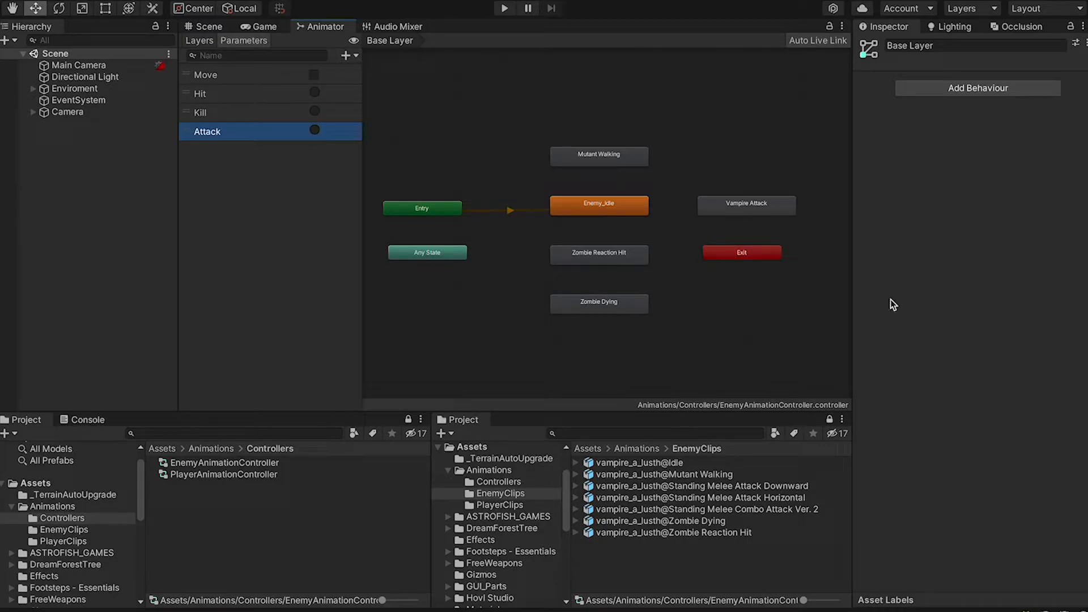
pyautogui.click(793, 244)
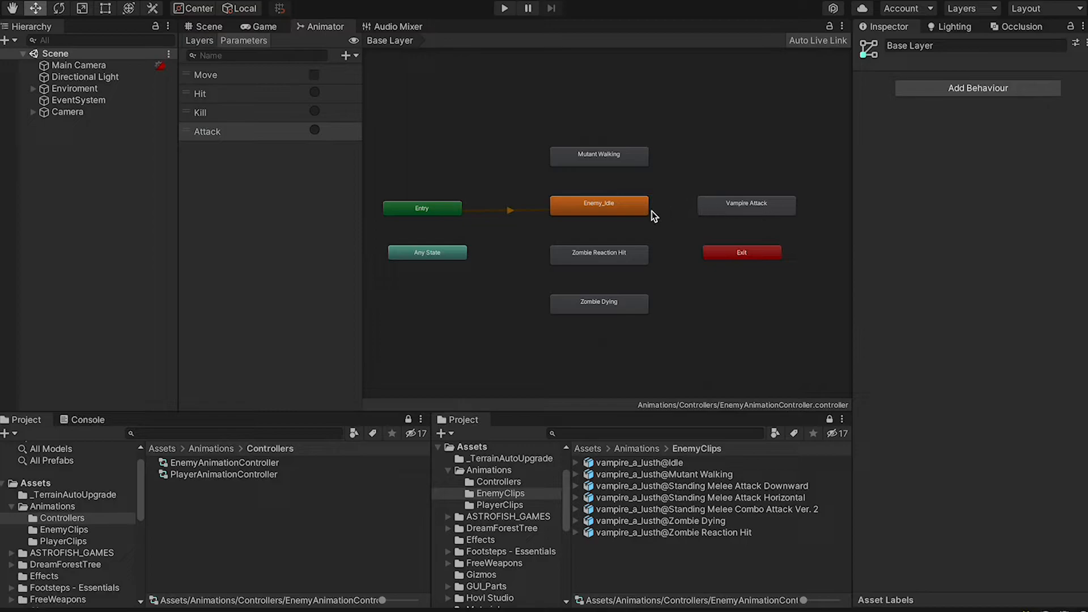
# Create transitions both ways between Mutant Walking and Enemy_Idle
pyautogui.rightClick(621, 162)
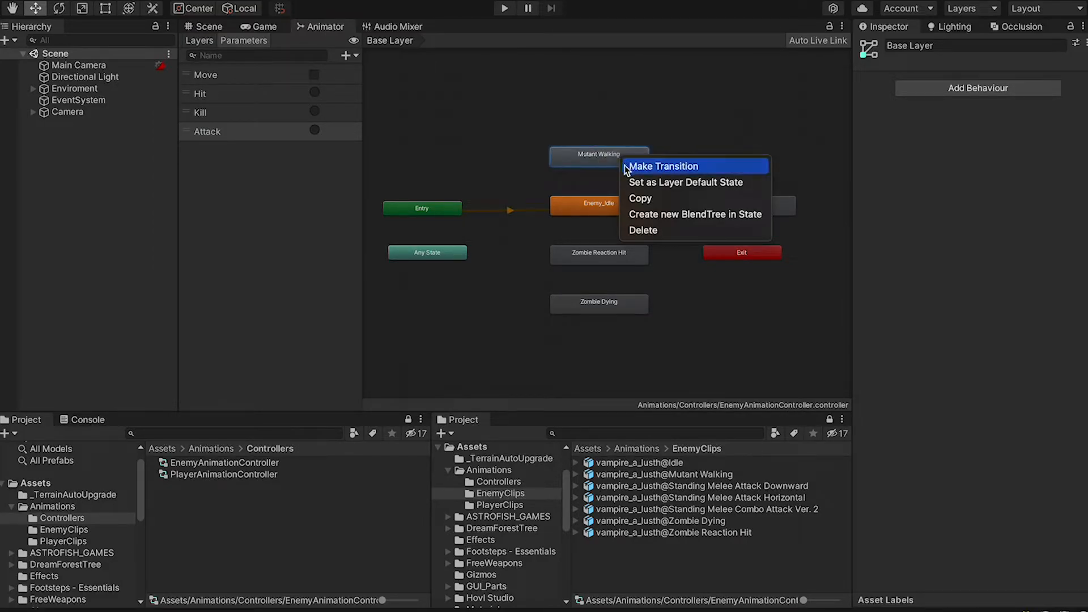
pyautogui.click(627, 166)
pyautogui.click(590, 205)
pyautogui.rightClick(600, 200)
pyautogui.click(620, 209)
pyautogui.click(620, 156)
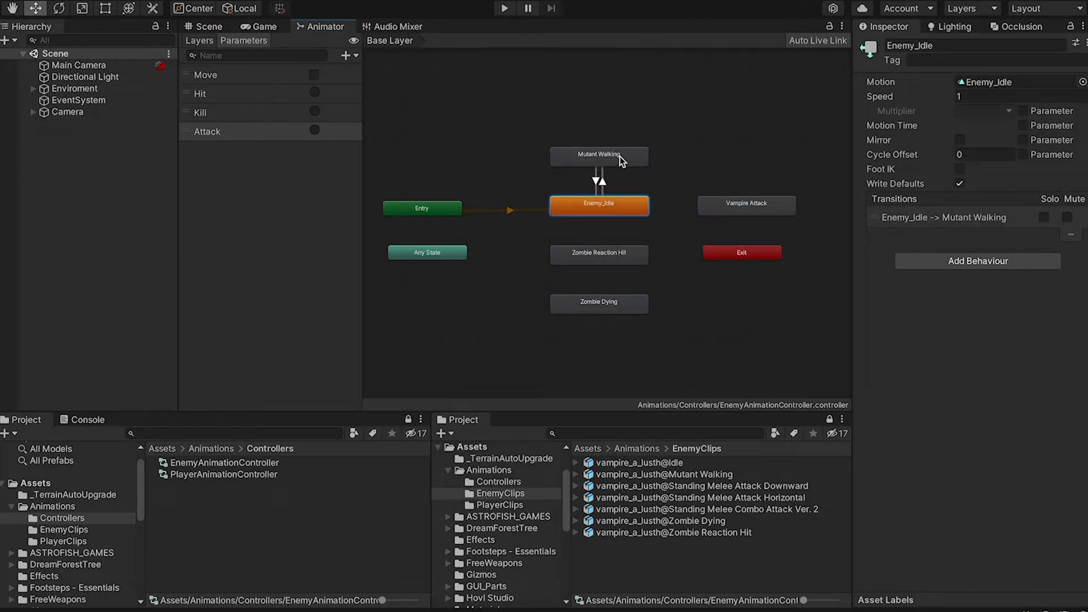
# Make Enemy_Idle go to Mutant Walking when Move is true, without exit time
pyautogui.click(600, 184)
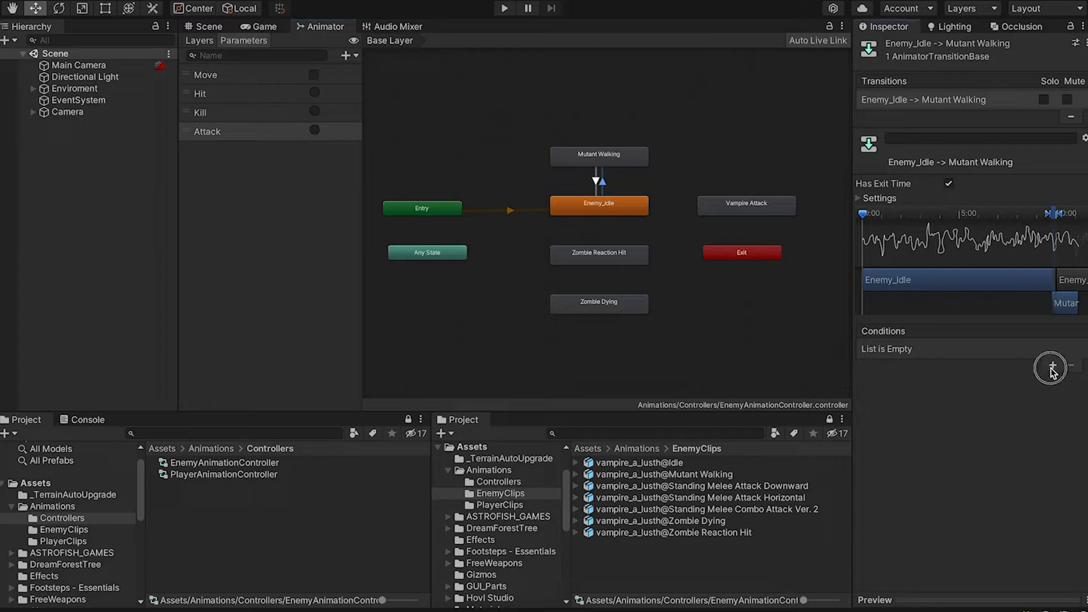
pyautogui.click(1052, 368)
pyautogui.click(916, 352)
pyautogui.click(1000, 385)
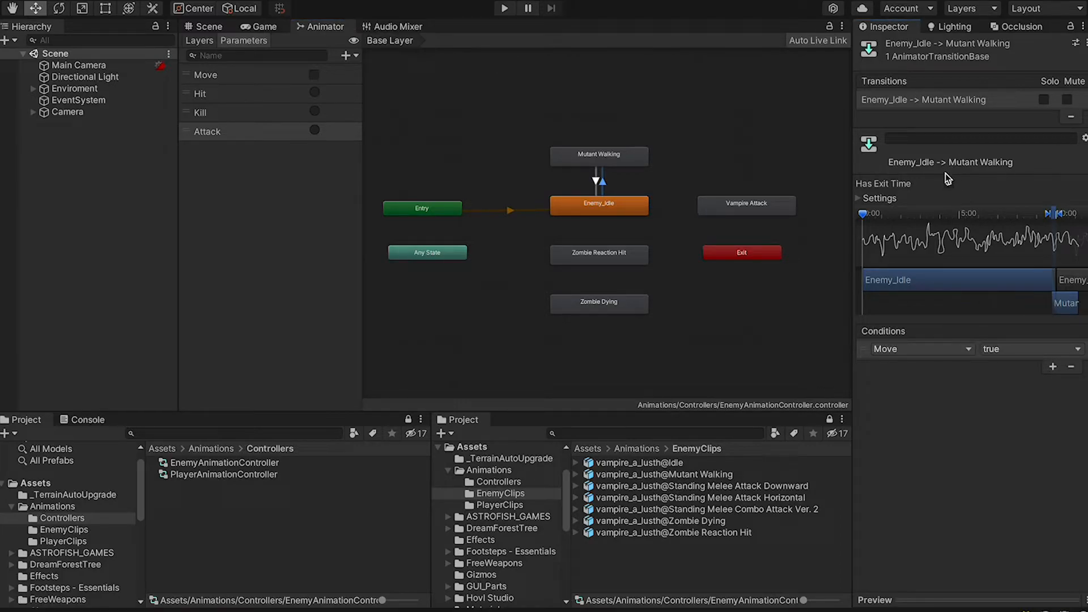
# Preview the idle-to-walk transition using the vampire_a_lusth model
pyautogui.click(882, 603)
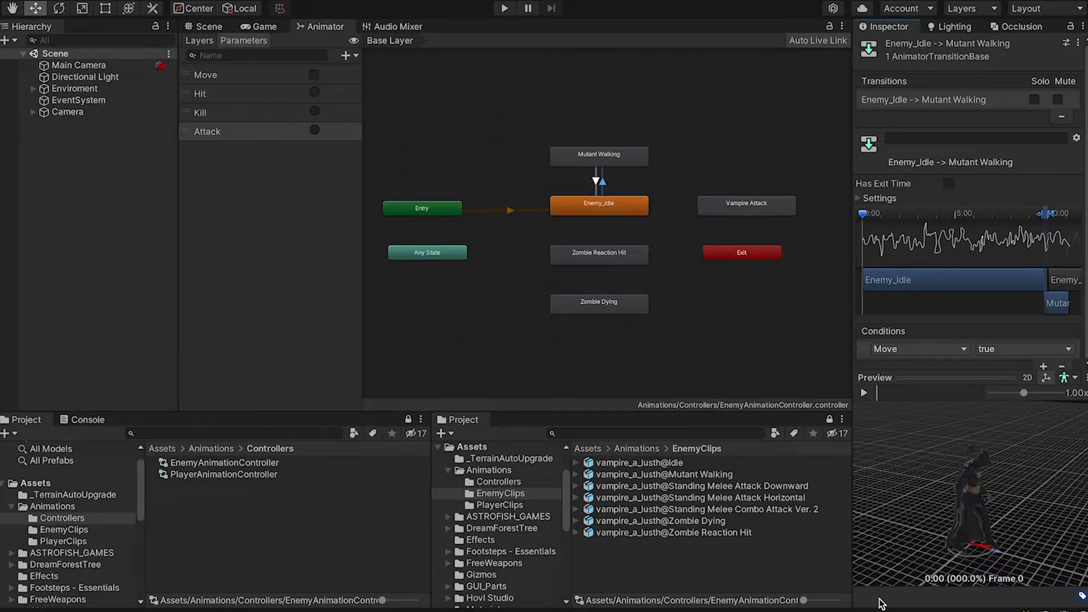
pyautogui.click(1065, 378)
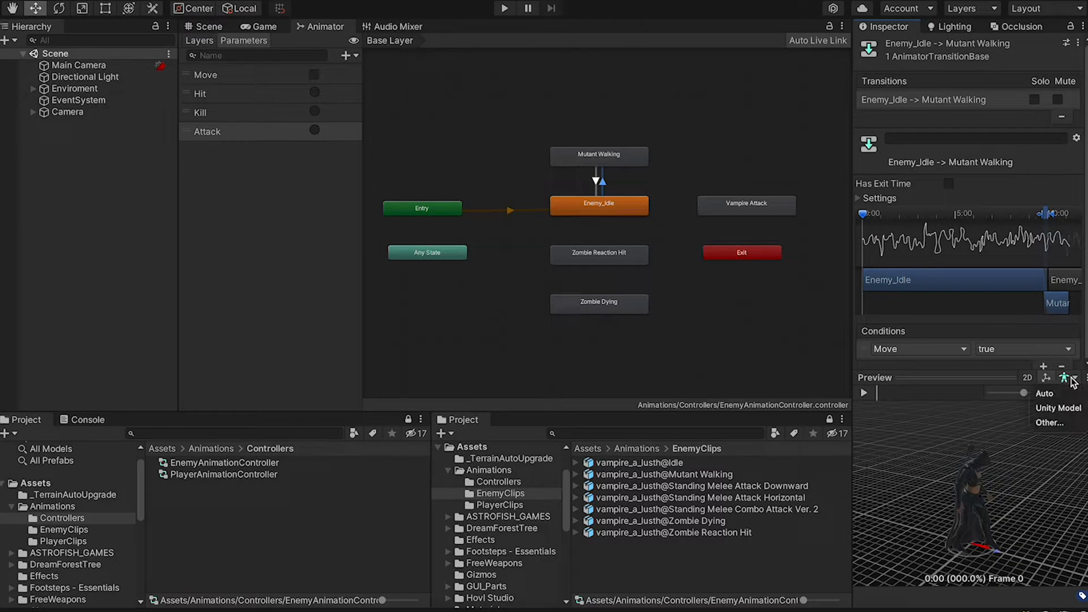
pyautogui.click(1054, 420)
pyautogui.write('v')
pyautogui.press('BackSpace')
pyautogui.scroll(-15, 810, 297)
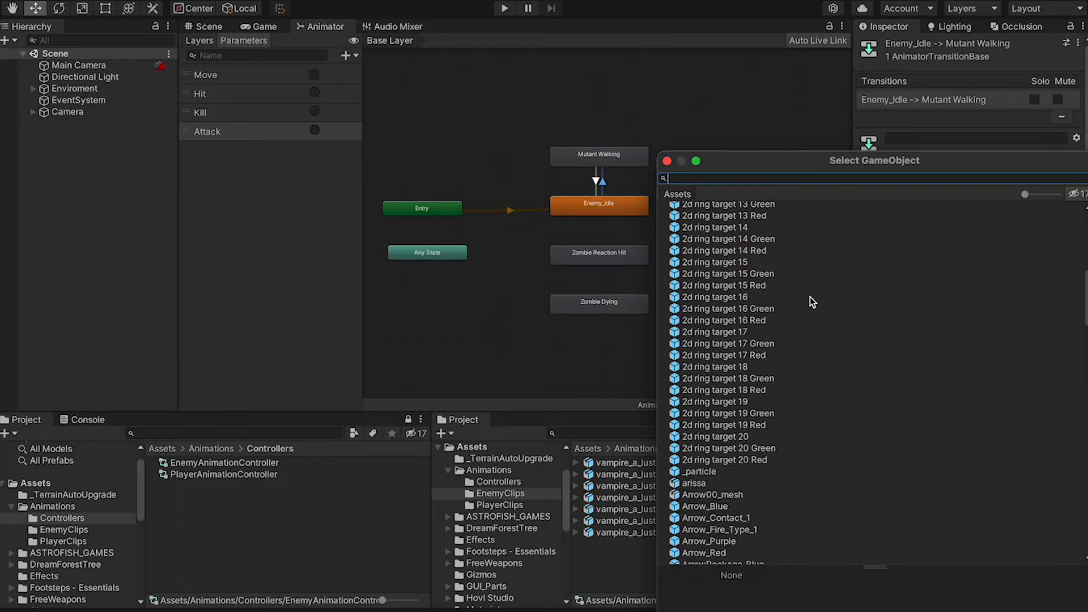
pyautogui.scroll(2, 810, 297)
pyautogui.scroll(-20, 810, 297)
pyautogui.scroll(-10, 810, 297)
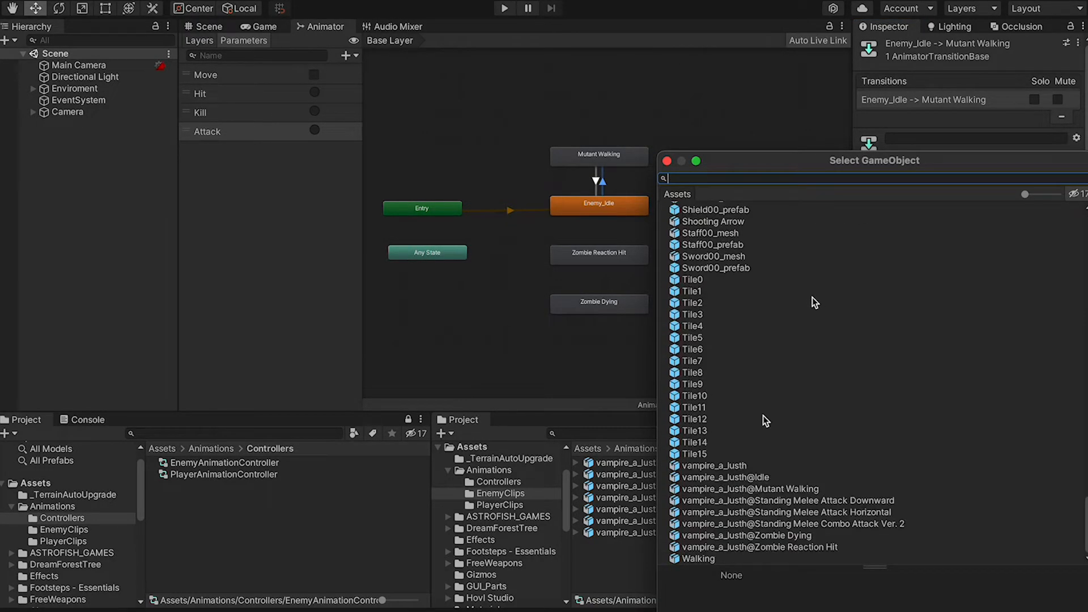
pyautogui.doubleClick(753, 465)
pyautogui.moveTo(880, 396); pyautogui.dragTo(971, 389)
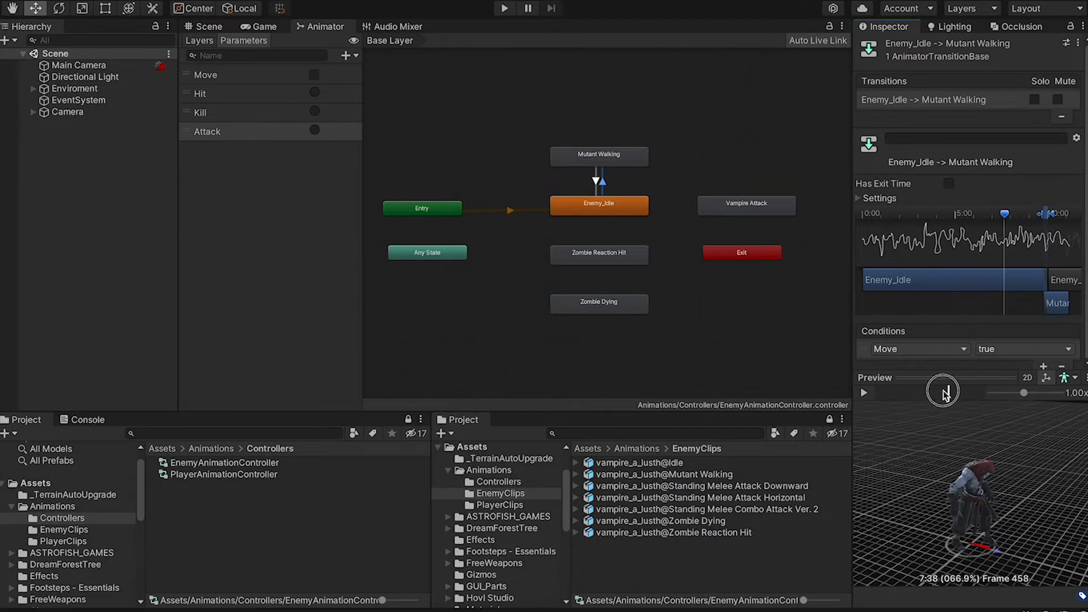
# Make Mutant Walking return to Enemy_Idle when Move is false, without exit time, and preview it
pyautogui.click(594, 183)
pyautogui.click(1002, 378)
pyautogui.click(1052, 366)
pyautogui.click(1031, 349)
pyautogui.click(1020, 373)
pyautogui.click(949, 184)
pyautogui.click(602, 182)
pyautogui.click(594, 182)
pyautogui.click(877, 599)
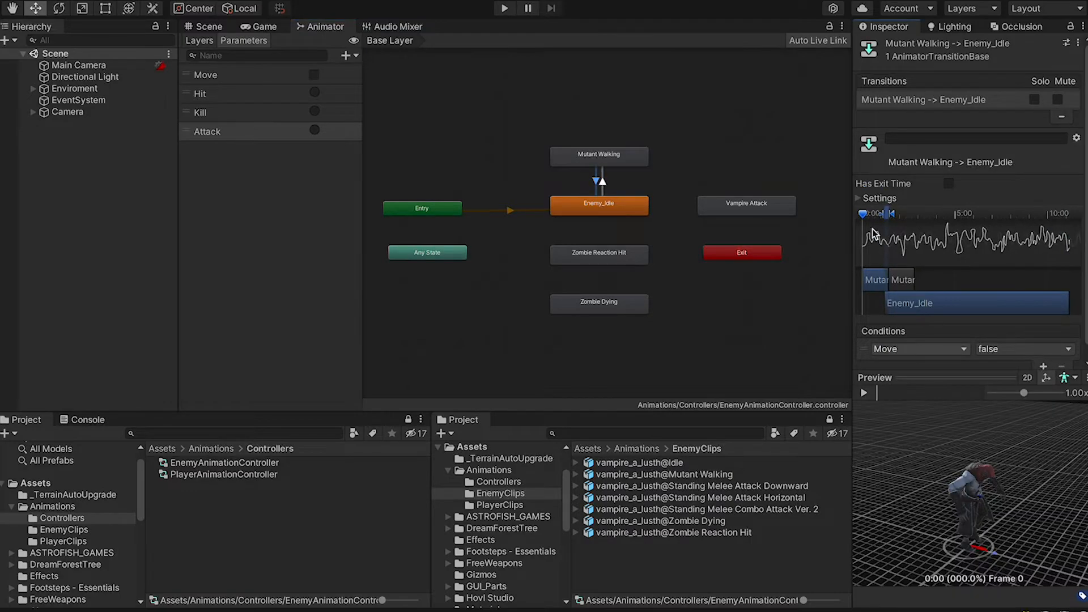
pyautogui.click(873, 379)
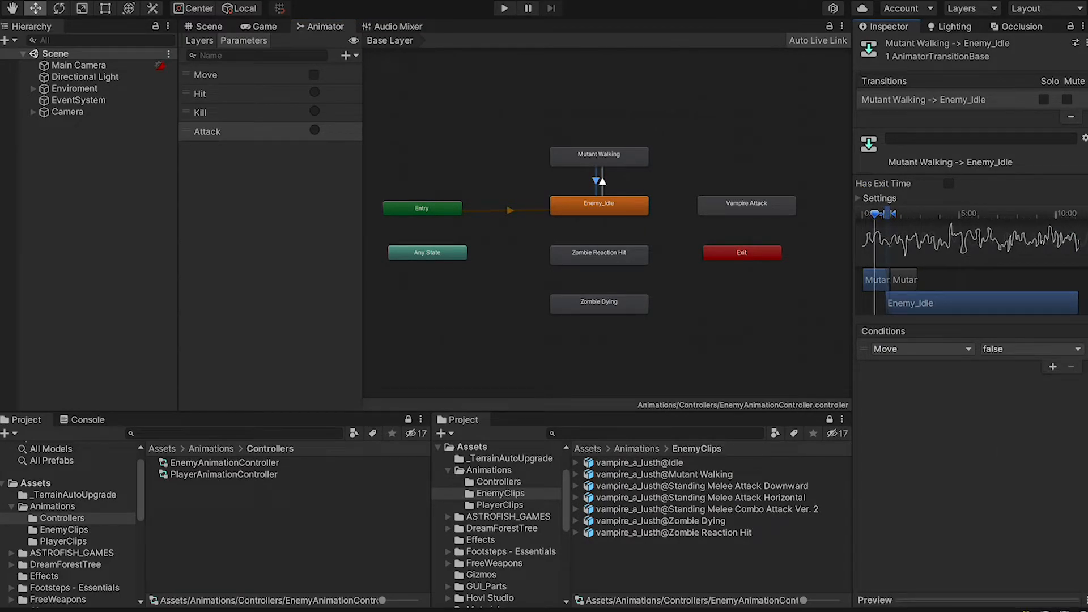
pyautogui.click(736, 223)
# Transition Enemy_Idle to Vampire Attack on the Attack trigger without exit time, and preview it
pyautogui.moveTo(737, 209); pyautogui.dragTo(732, 187)
pyautogui.rightClick(644, 207)
pyautogui.click(686, 213)
pyautogui.click(726, 184)
pyautogui.click(672, 196)
pyautogui.click(1052, 364)
pyautogui.click(908, 349)
pyautogui.click(910, 422)
pyautogui.click(948, 183)
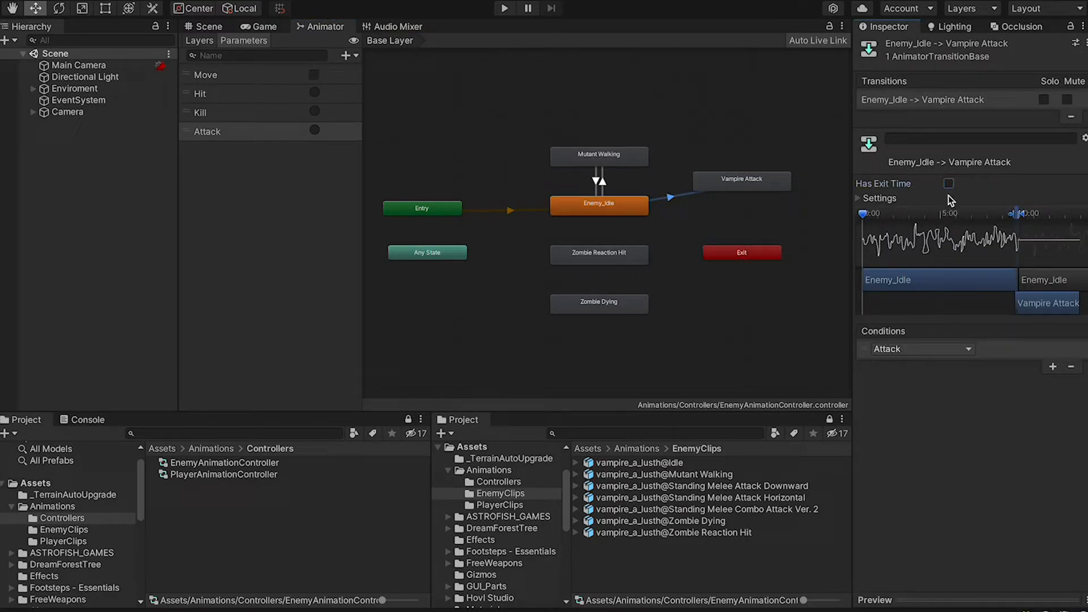
pyautogui.click(875, 599)
pyautogui.moveTo(872, 394)
pyautogui.mouseDown()
pyautogui.moveTo(971, 399)
pyautogui.moveTo(930, 394)
pyautogui.mouseUp()
pyautogui.click(867, 392)
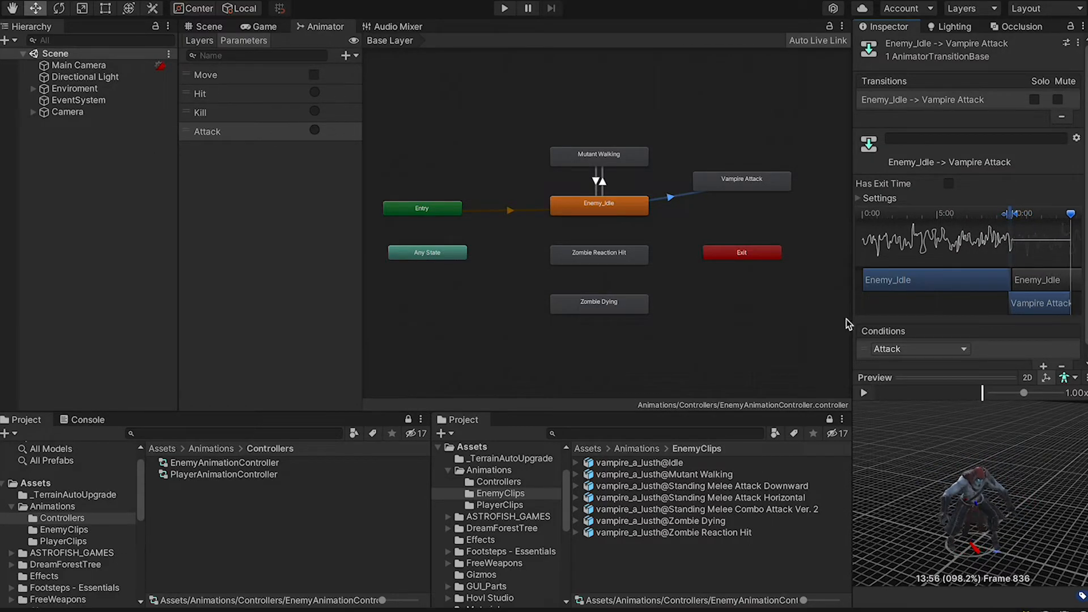
pyautogui.click(878, 378)
# Add a return transition from Vampire Attack to Enemy_Idle and preview it
pyautogui.rightClick(736, 189)
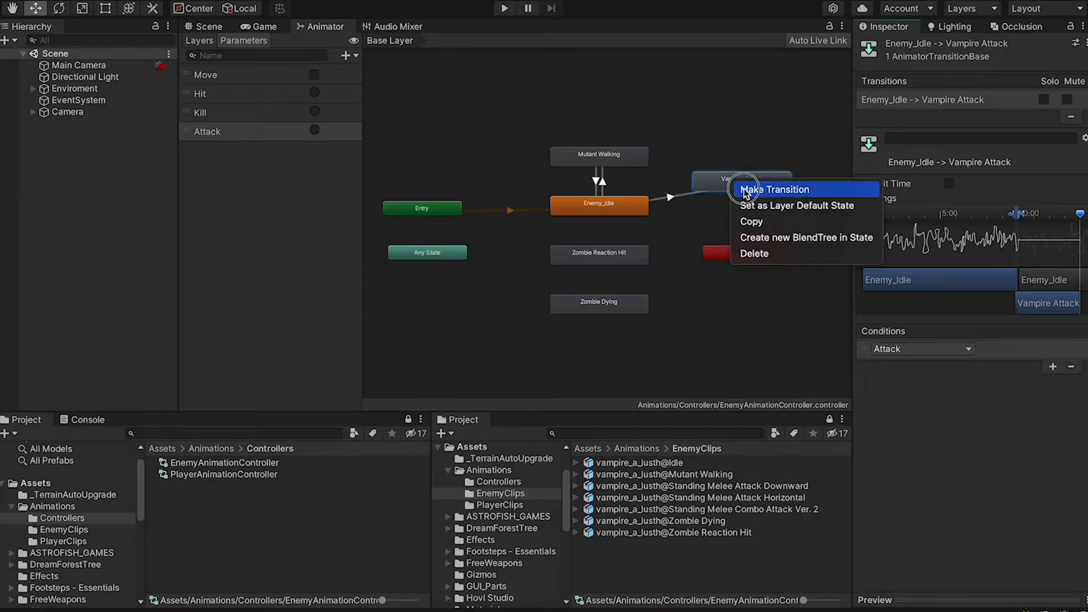
pyautogui.click(774, 189)
pyautogui.click(642, 210)
pyautogui.click(669, 193)
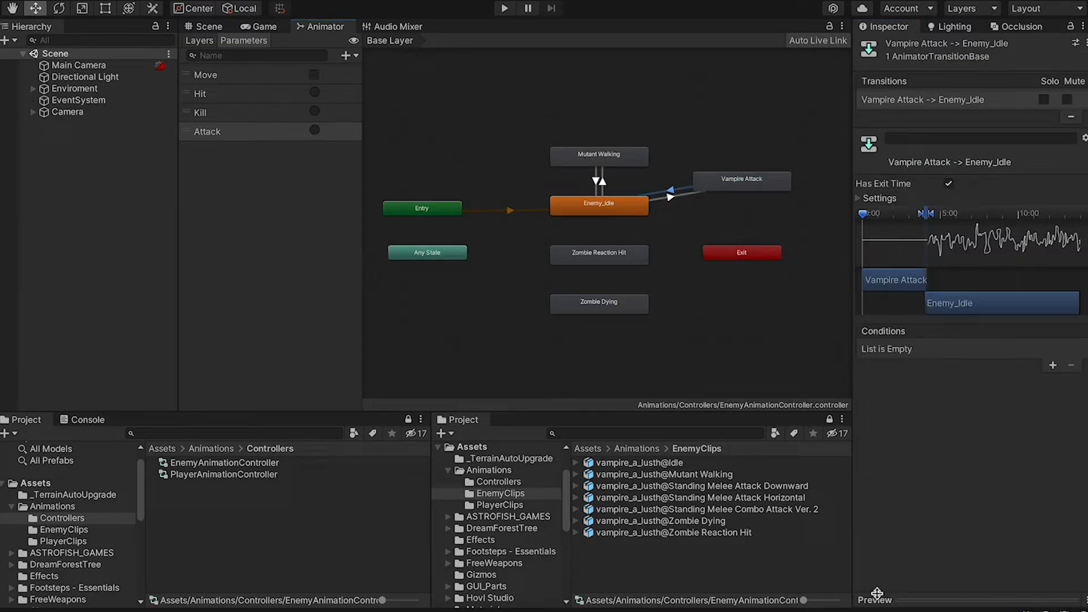
pyautogui.click(882, 387)
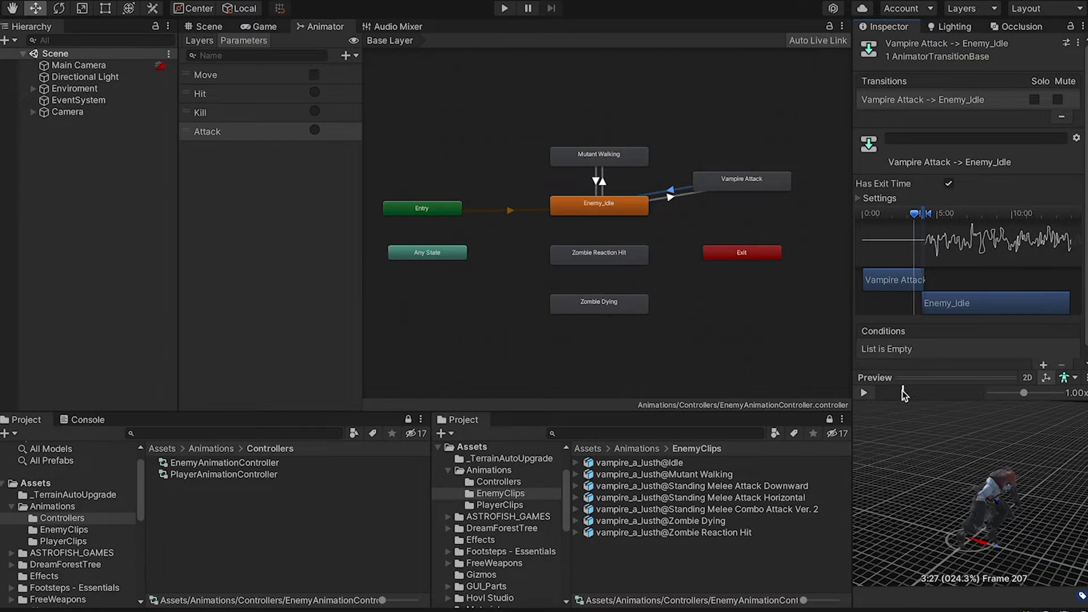
pyautogui.click(863, 392)
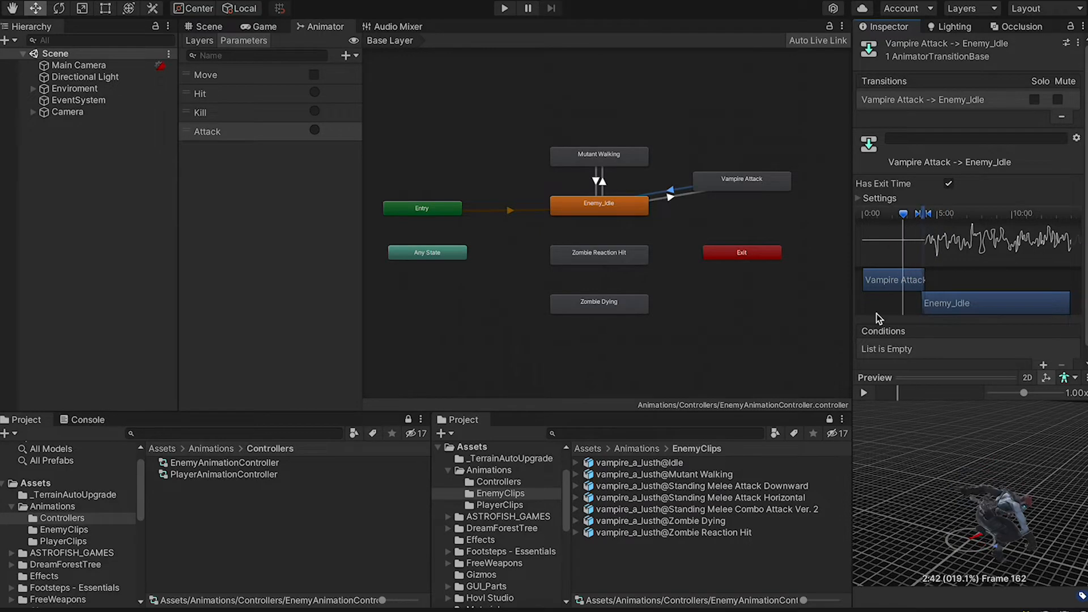
pyautogui.click(864, 393)
# Transition Vampire Attack to Mutant Walking when Move is true
pyautogui.rightClick(708, 183)
pyautogui.click(640, 158)
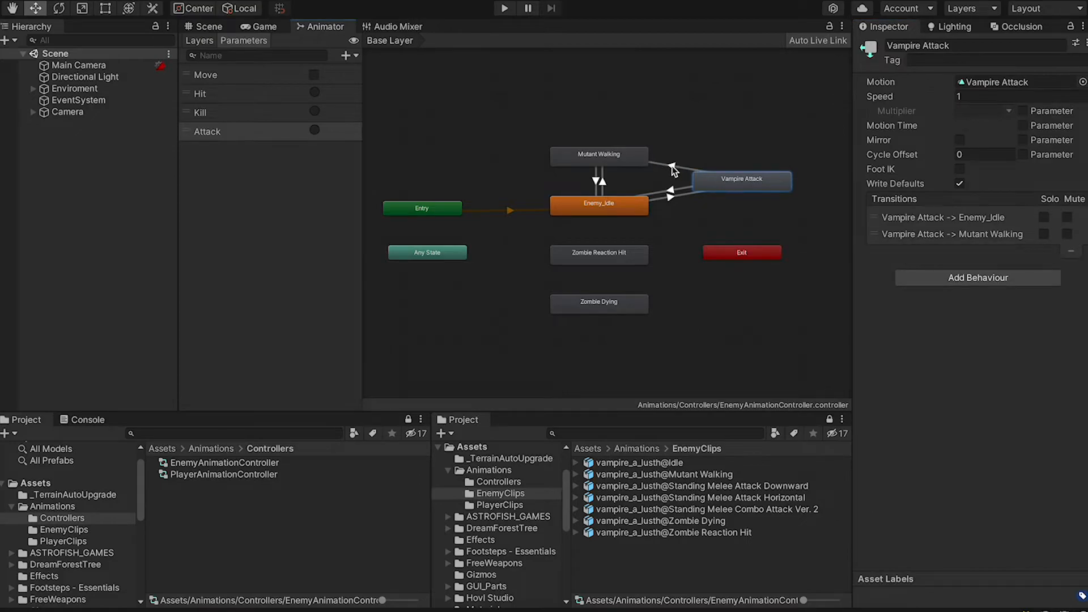
pyautogui.click(673, 165)
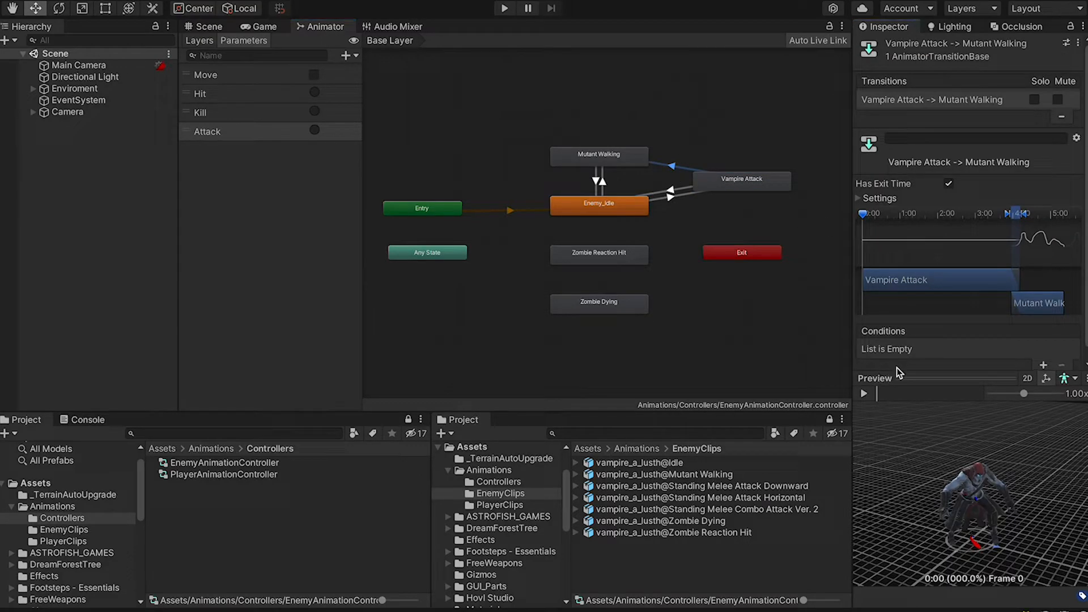
pyautogui.click(870, 380)
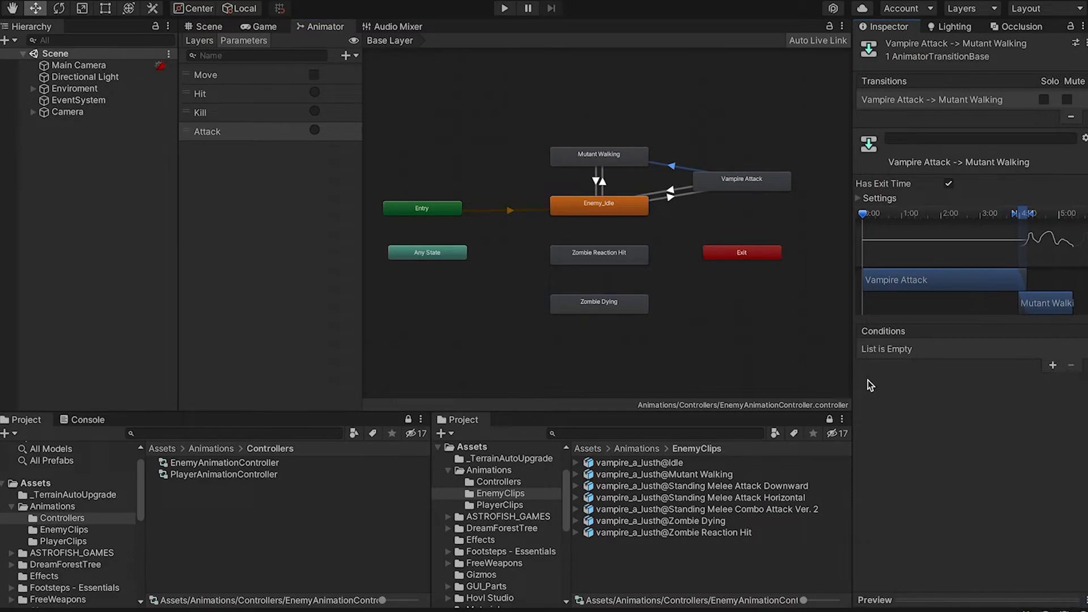
pyautogui.click(1052, 365)
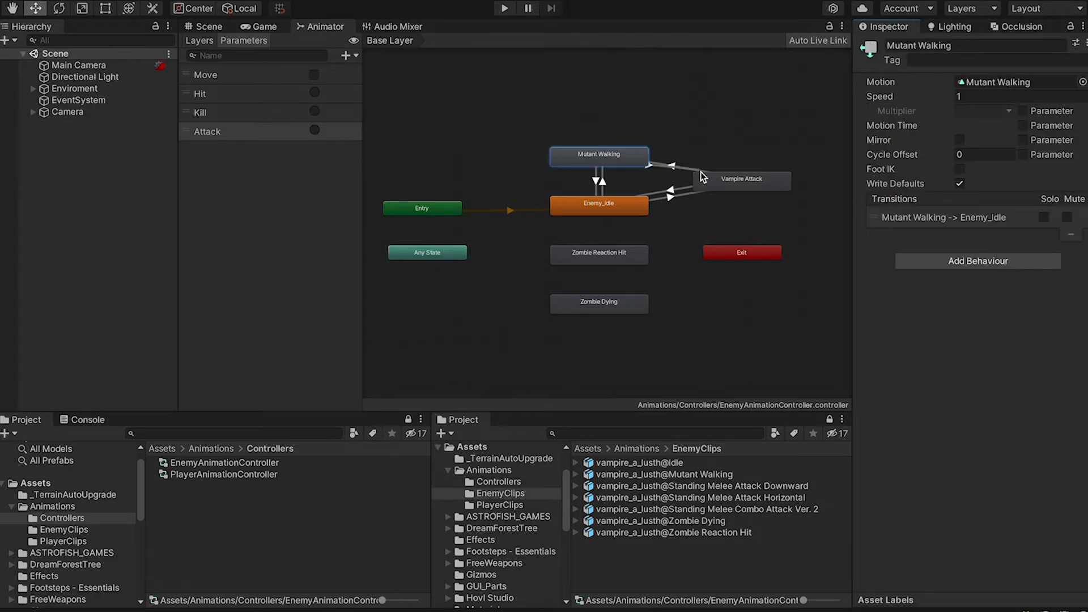
# Transition Mutant Walking to Vampire Attack on the Attack trigger
pyautogui.click(700, 180)
pyautogui.click(670, 170)
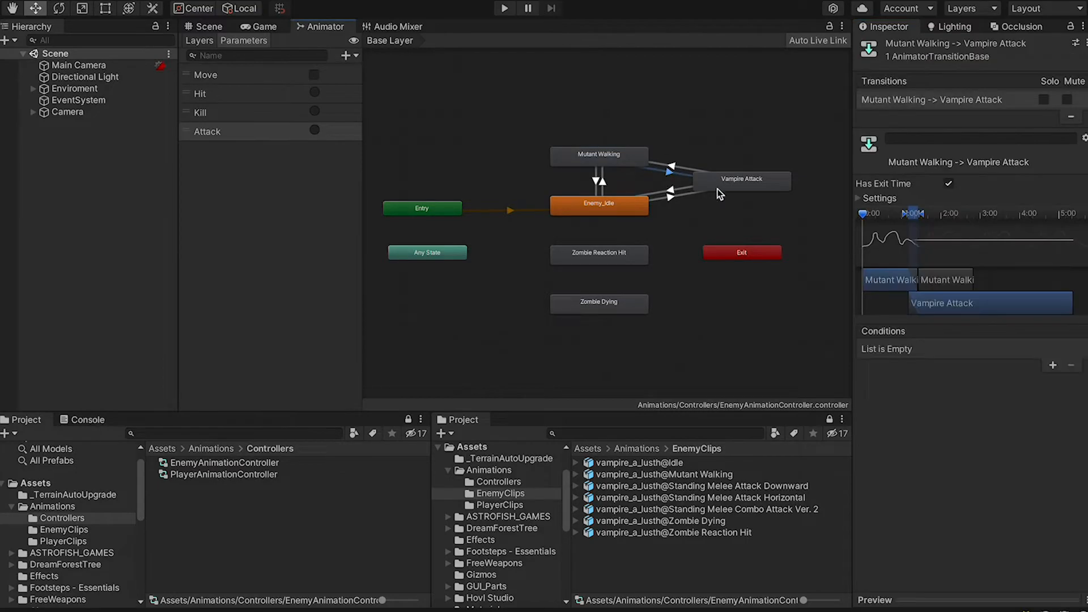
pyautogui.click(1053, 366)
pyautogui.click(907, 350)
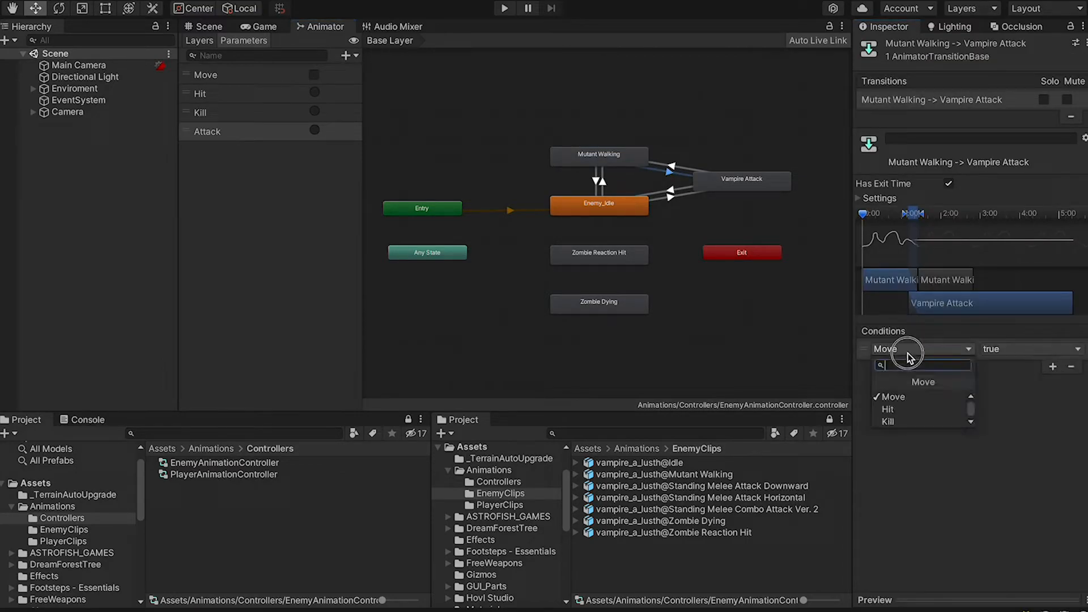
pyautogui.click(910, 420)
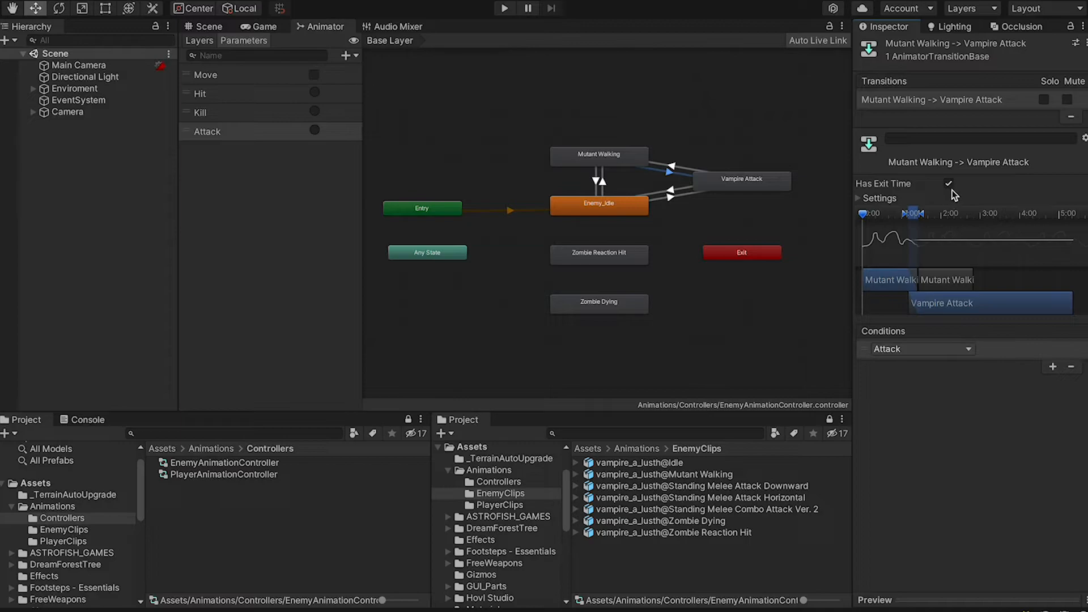
# Review the new transitions and turn on Foot IK for the enemy states
pyautogui.click(677, 166)
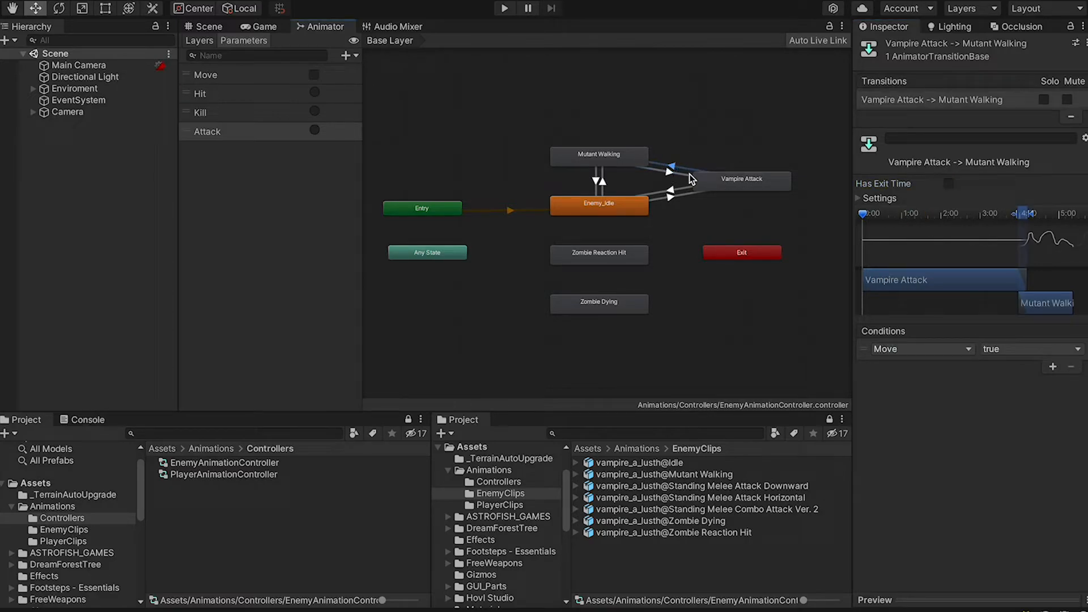
pyautogui.click(660, 169)
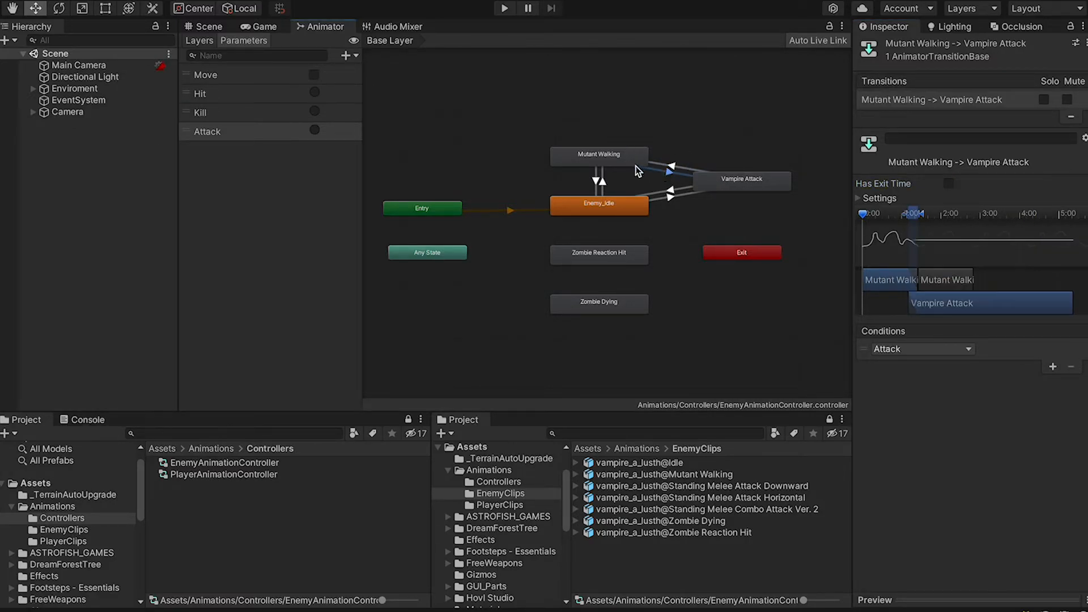
pyautogui.click(637, 164)
pyautogui.click(775, 186)
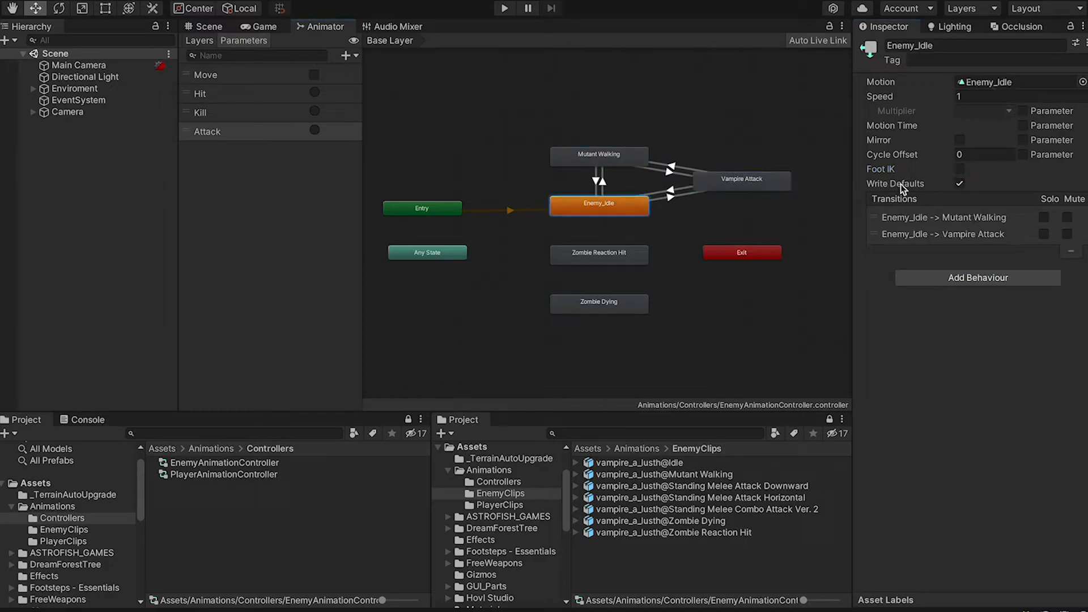
pyautogui.click(959, 154)
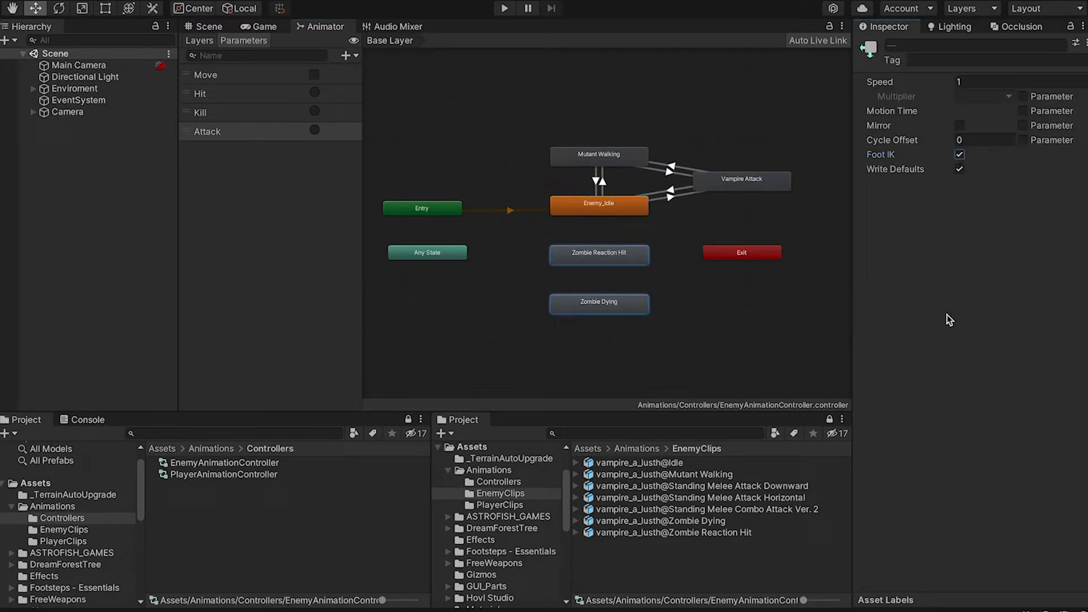
pyautogui.click(730, 185)
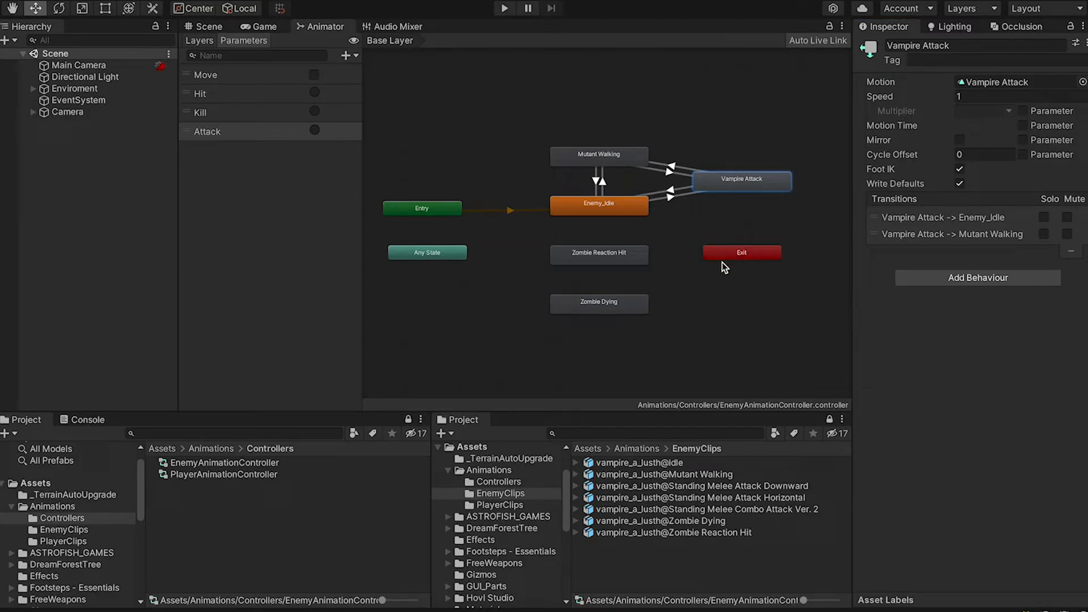
# Add an Any State to Zombie Reaction Hit transition conditioned on the Hit trigger
pyautogui.moveTo(441, 256); pyautogui.dragTo(465, 276)
pyautogui.rightClick(465, 276)
pyautogui.click(494, 283)
pyautogui.click(561, 253)
pyautogui.click(531, 269)
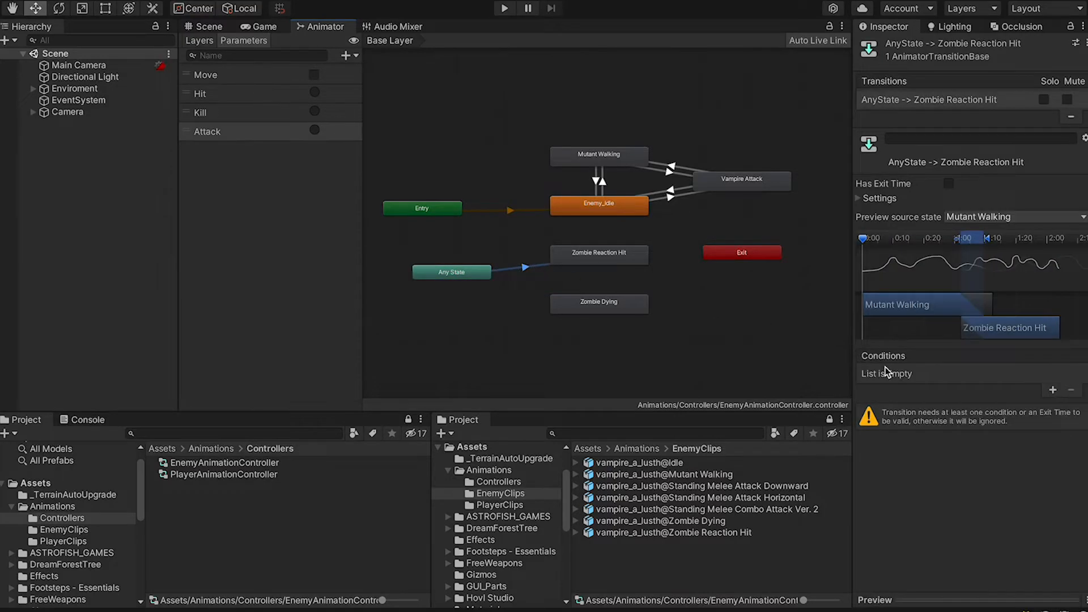
pyautogui.click(1052, 390)
pyautogui.click(912, 374)
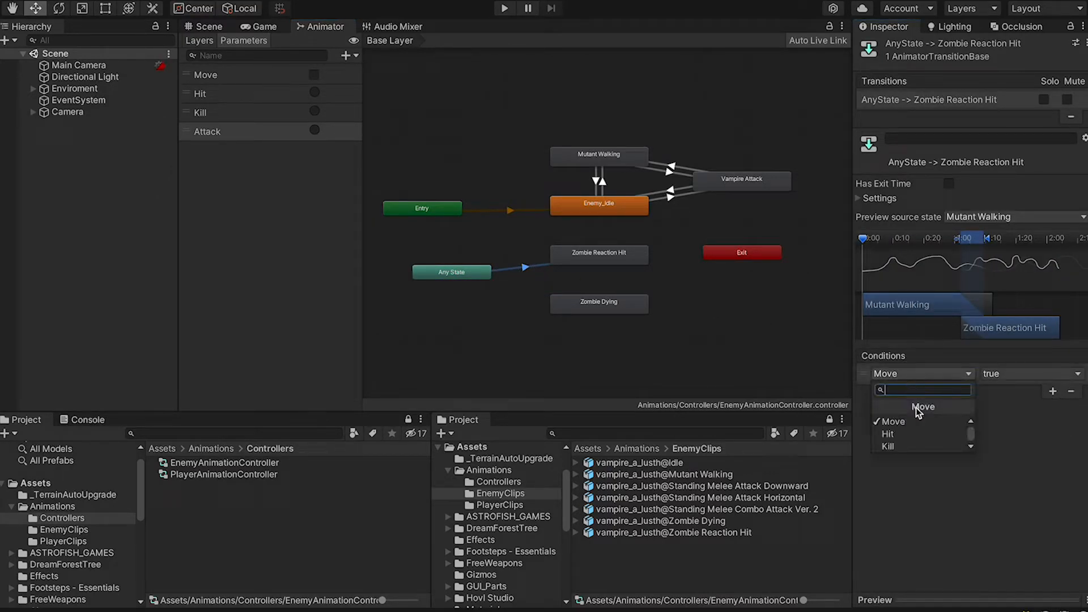
pyautogui.click(912, 433)
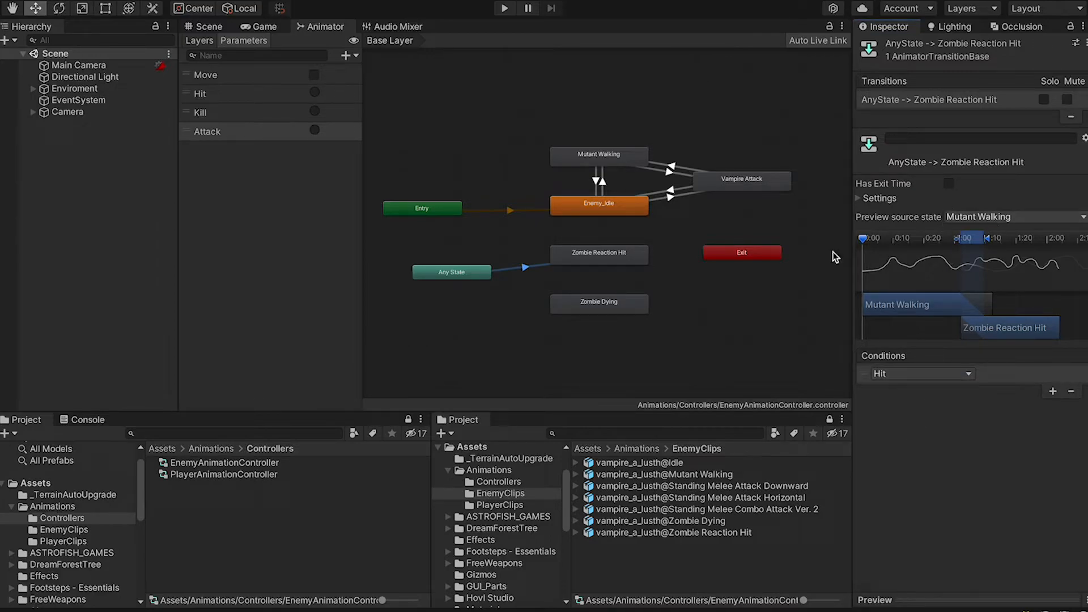
# Add an Any State to Zombie Dying transition conditioned on the Kill trigger
pyautogui.rightClick(457, 276)
pyautogui.click(494, 288)
pyautogui.click(569, 308)
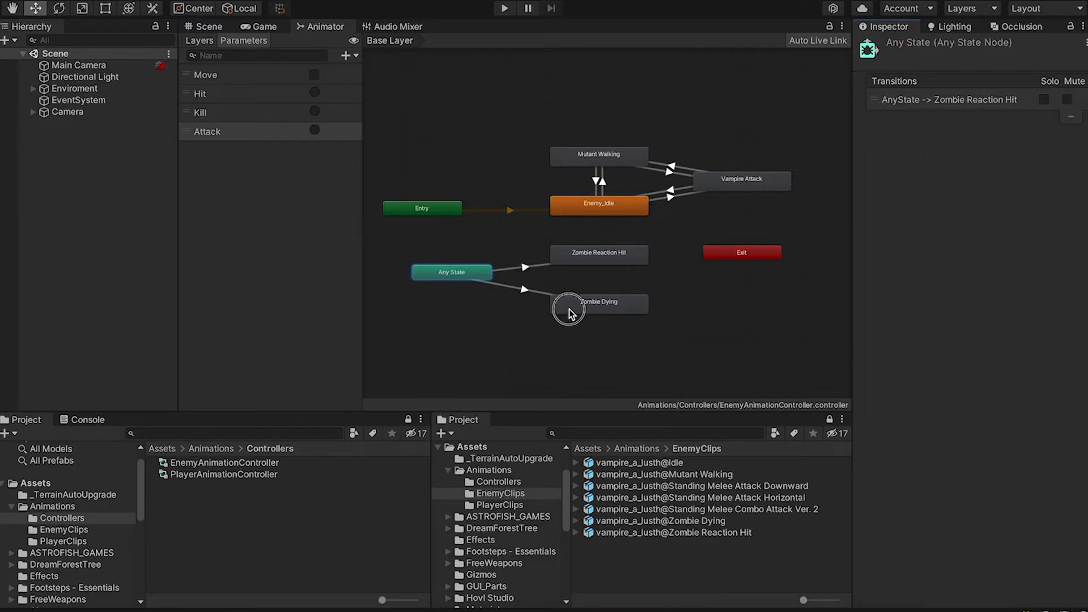
pyautogui.click(536, 295)
pyautogui.click(1050, 392)
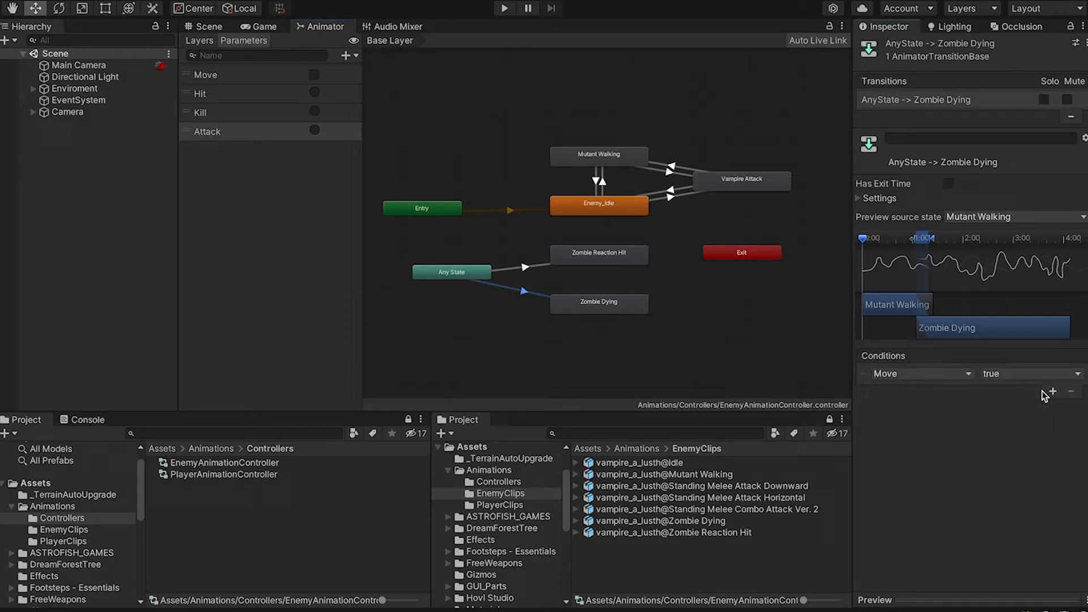
pyautogui.click(933, 381)
pyautogui.click(904, 440)
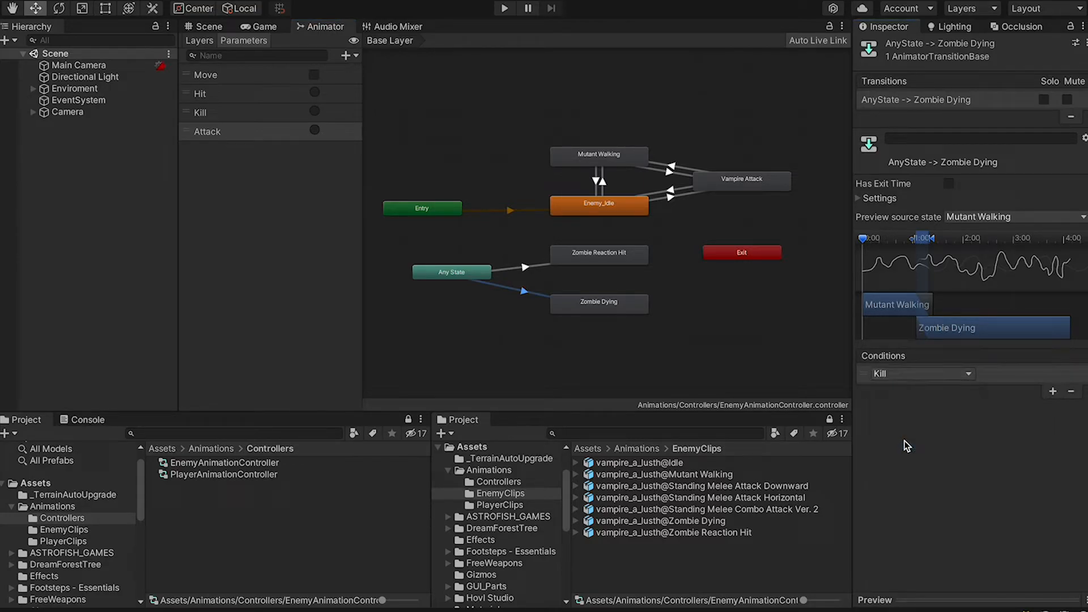
# Connect Zombie Reaction Hit to Exit and shift the whole state graph into place
pyautogui.rightClick(634, 255)
pyautogui.click(666, 264)
pyautogui.click(742, 256)
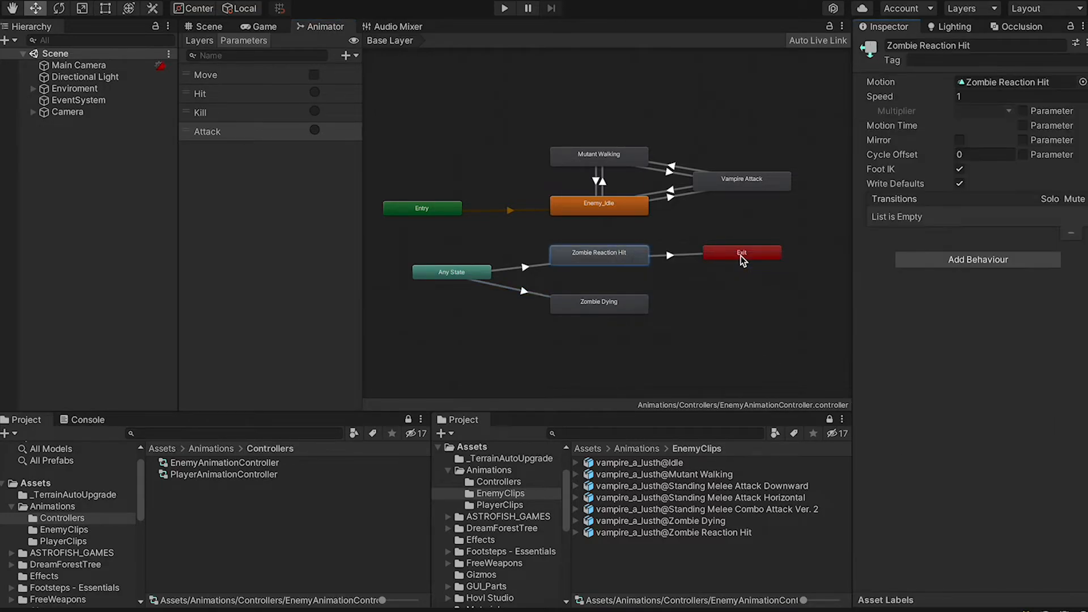
pyautogui.click(743, 256)
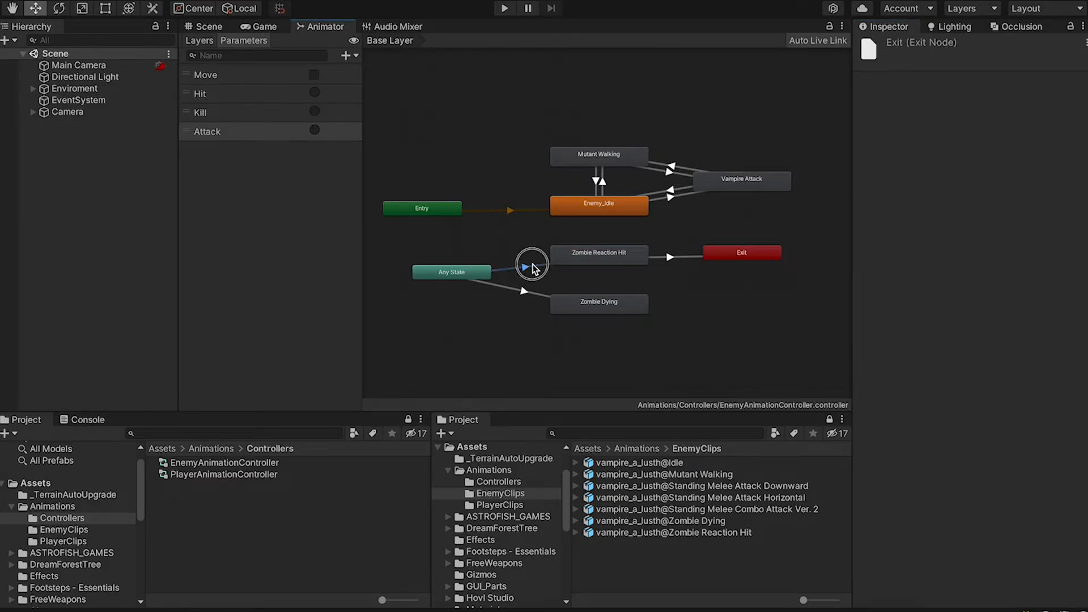
pyautogui.click(600, 259)
pyautogui.moveTo(433, 112); pyautogui.dragTo(801, 334)
pyautogui.moveTo(729, 261); pyautogui.dragTo(724, 257)
pyautogui.click(746, 314)
pyautogui.click(1023, 255)
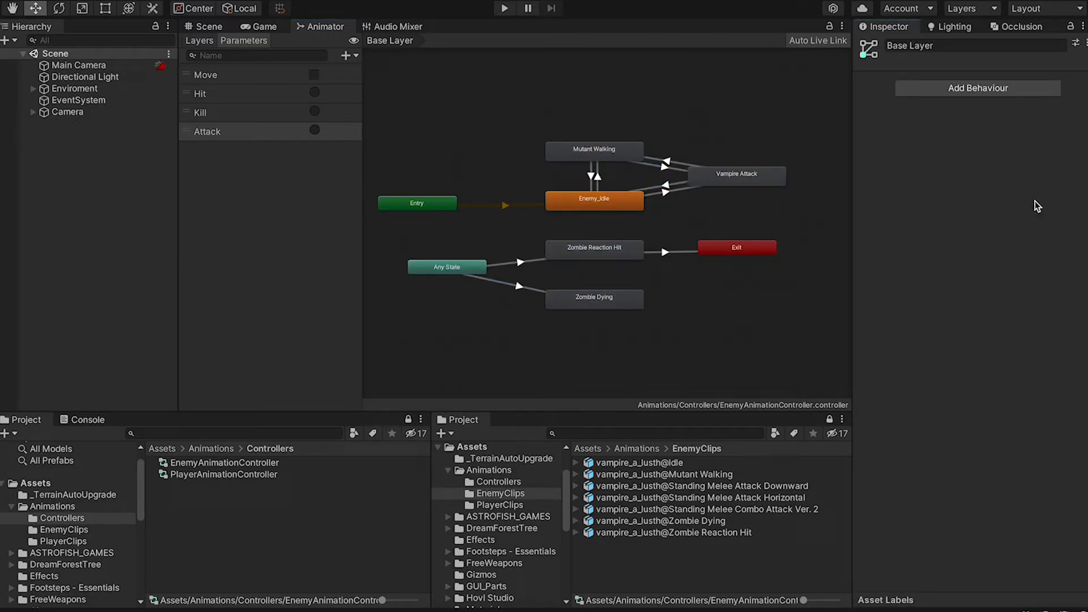
# Open PlayerAnimationController's clips and check the Walking clip's Step event at 0:50
pyautogui.click(287, 467)
pyautogui.click(274, 476)
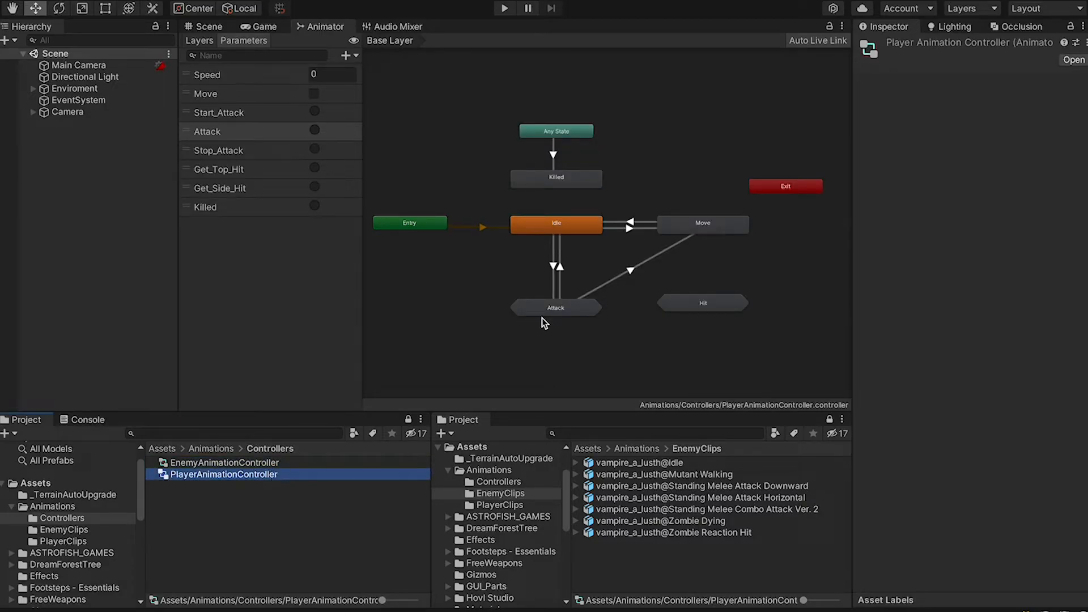
pyautogui.click(509, 505)
pyautogui.click(578, 533)
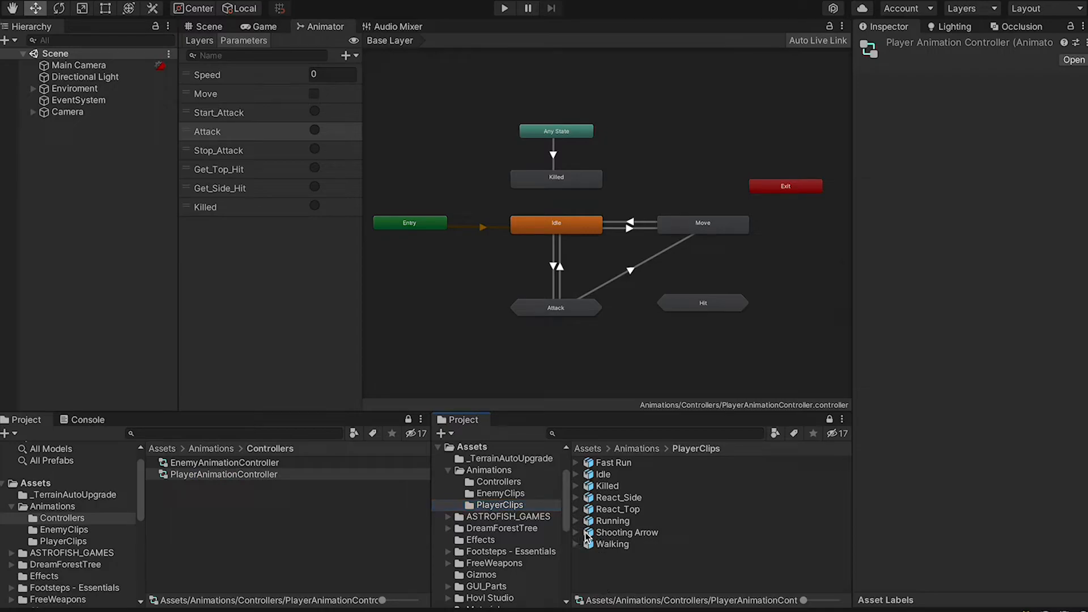
pyautogui.click(615, 544)
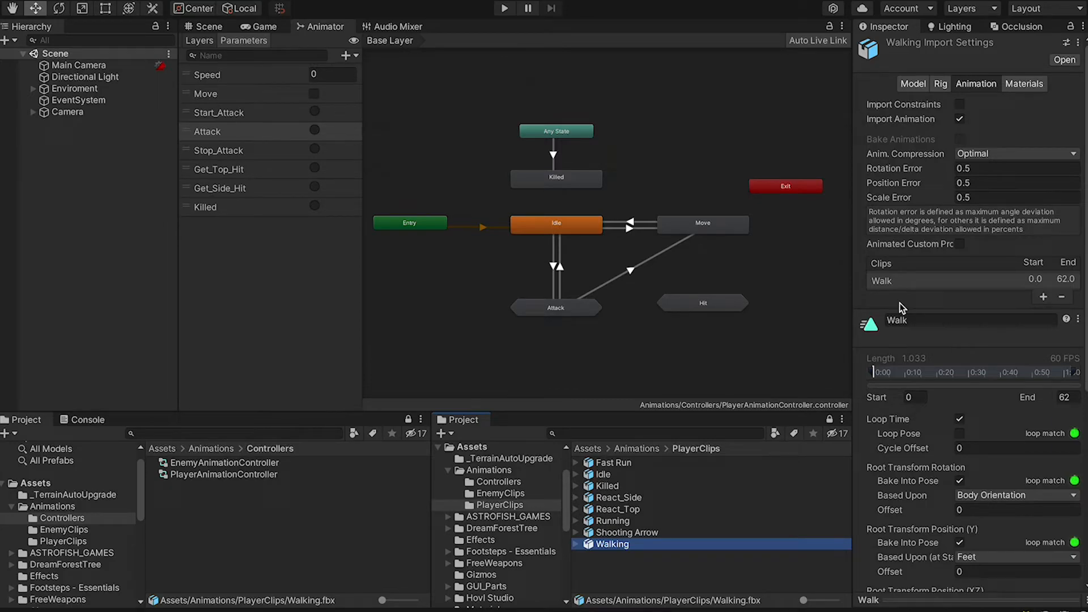
pyautogui.scroll(-5, 907, 318)
pyautogui.click(938, 437)
pyautogui.click(1014, 435)
# Review the events on the Fast Run, Shooting Arrow and React_Top (HitReactionStop) clips
pyautogui.click(614, 463)
pyautogui.click(944, 435)
pyautogui.click(626, 532)
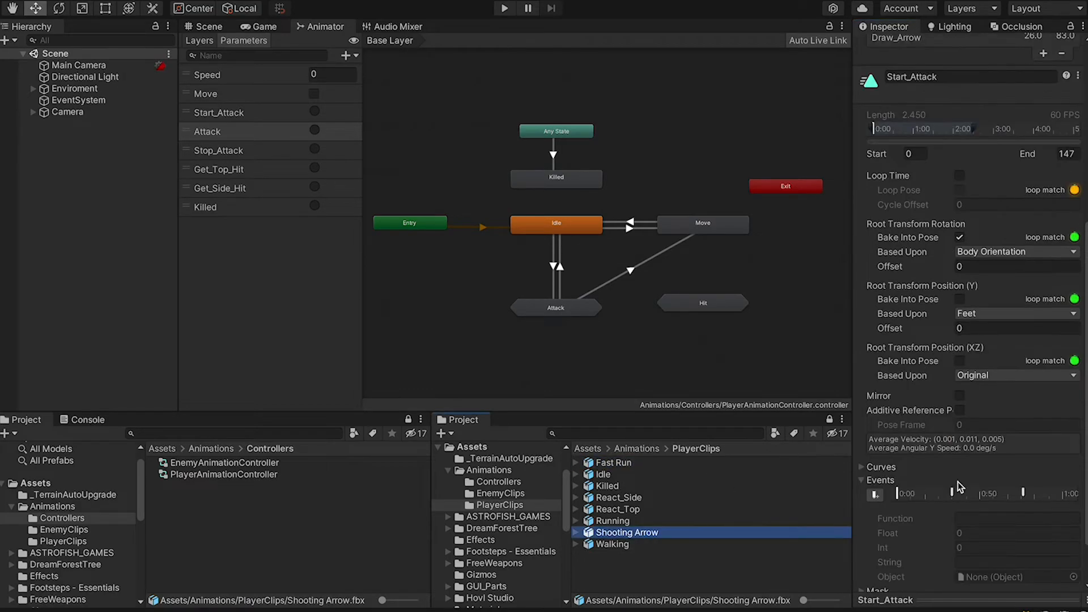
pyautogui.click(1023, 435)
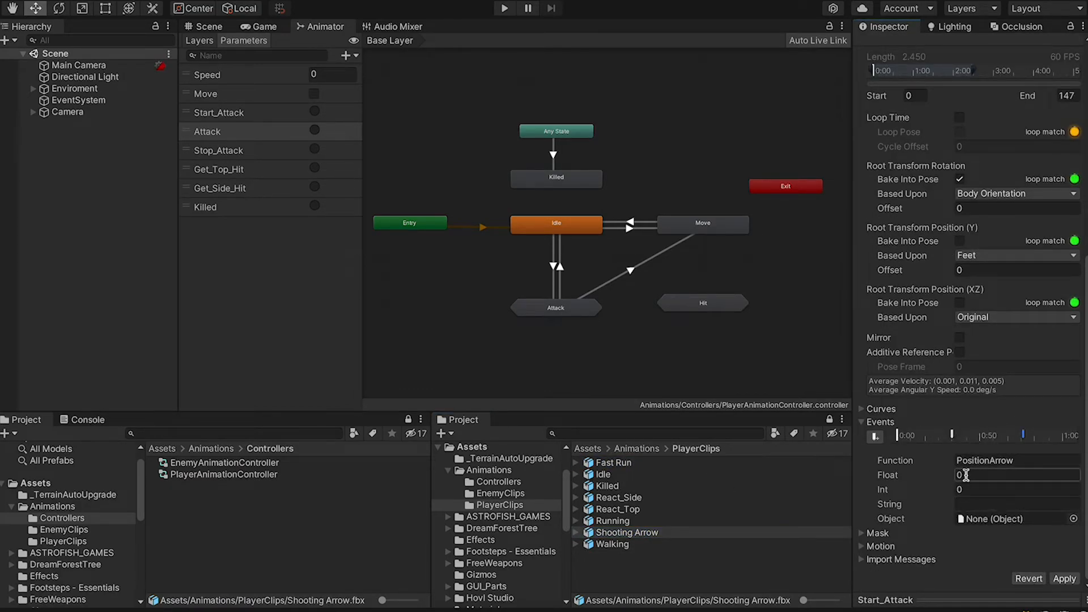
pyautogui.click(630, 509)
pyautogui.click(1030, 435)
pyautogui.click(902, 437)
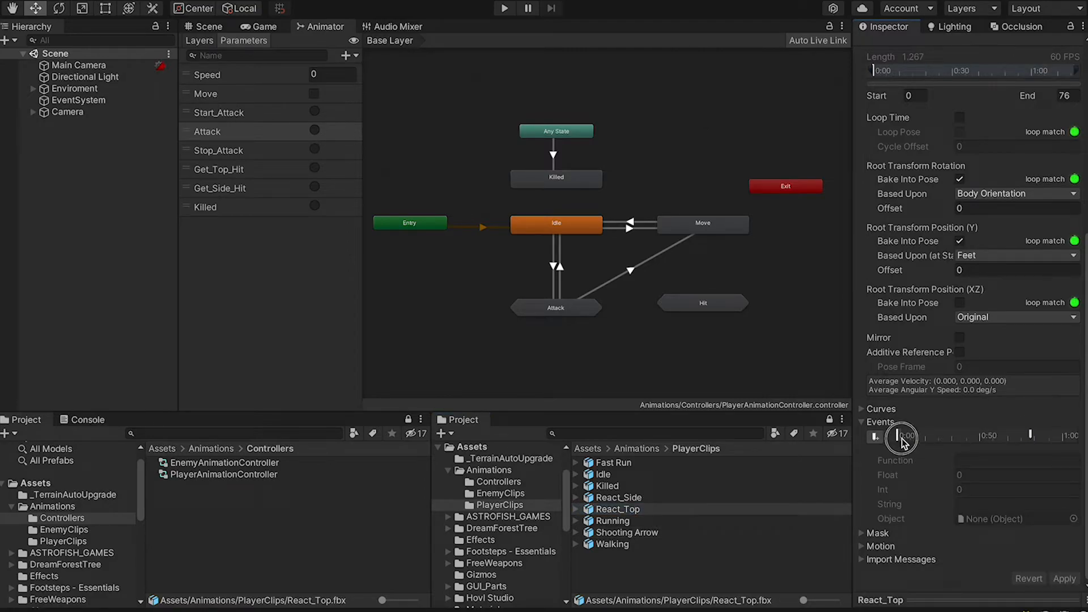
# Add an animation event named 'Me' at frame 21 of React_Top and apply
pyautogui.click(881, 598)
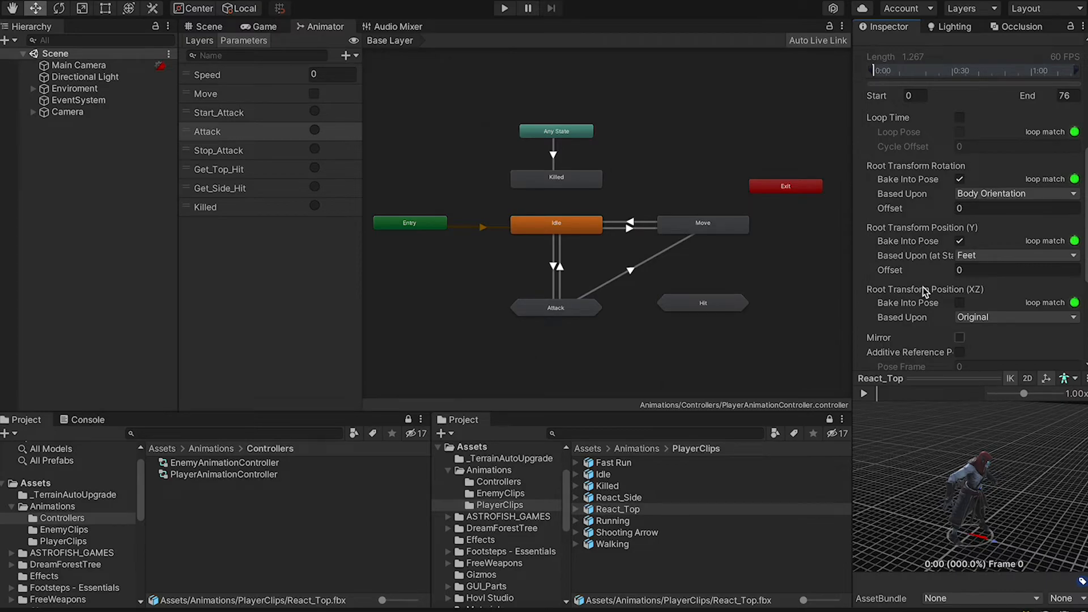
pyautogui.scroll(-4, 926, 294)
pyautogui.moveTo(884, 392); pyautogui.dragTo(906, 392)
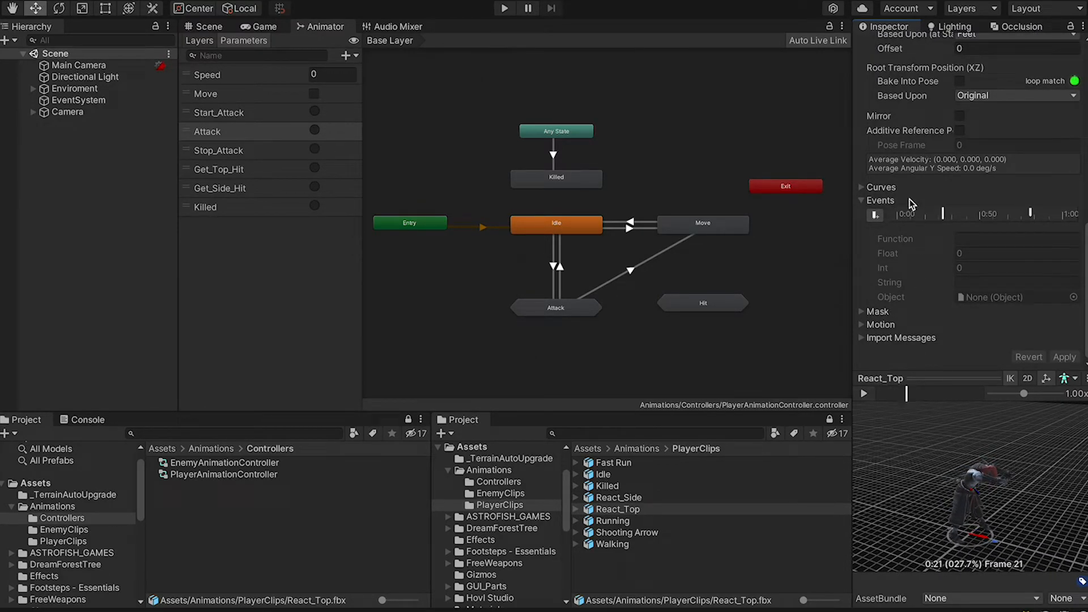
pyautogui.click(880, 217)
pyautogui.click(1023, 241)
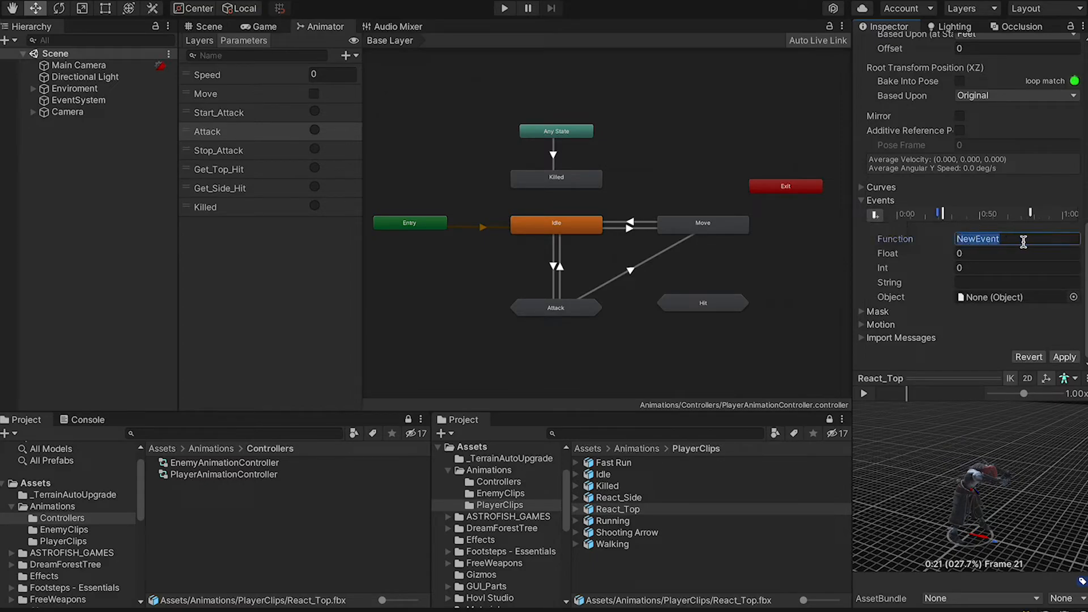
pyautogui.write('Method')
pyautogui.click(1065, 358)
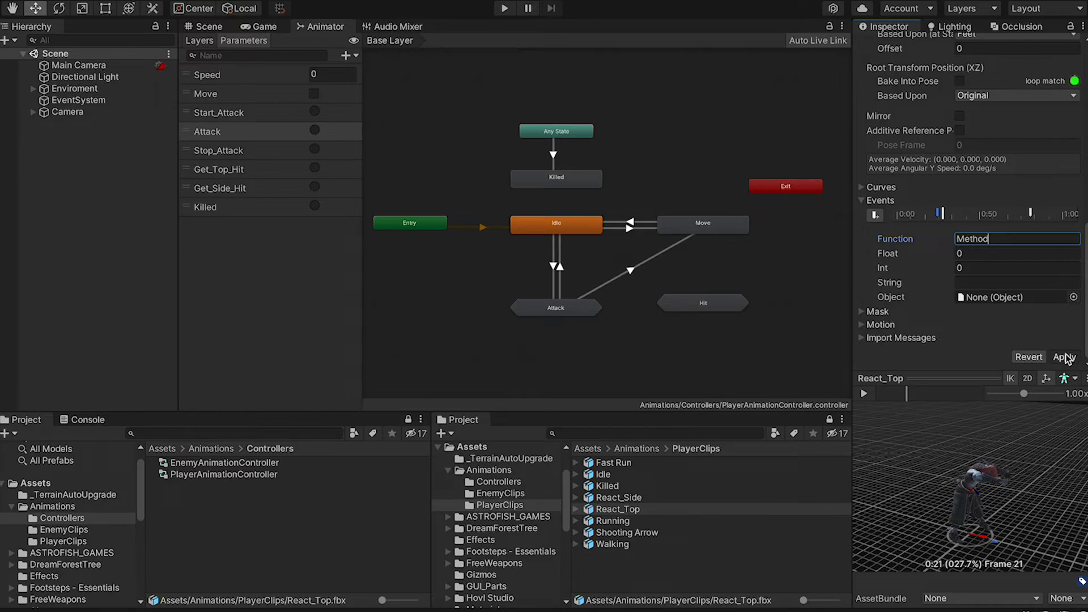
# Compare the existing HitReactionStop event with the new Method event while scrubbing the preview
pyautogui.click(944, 218)
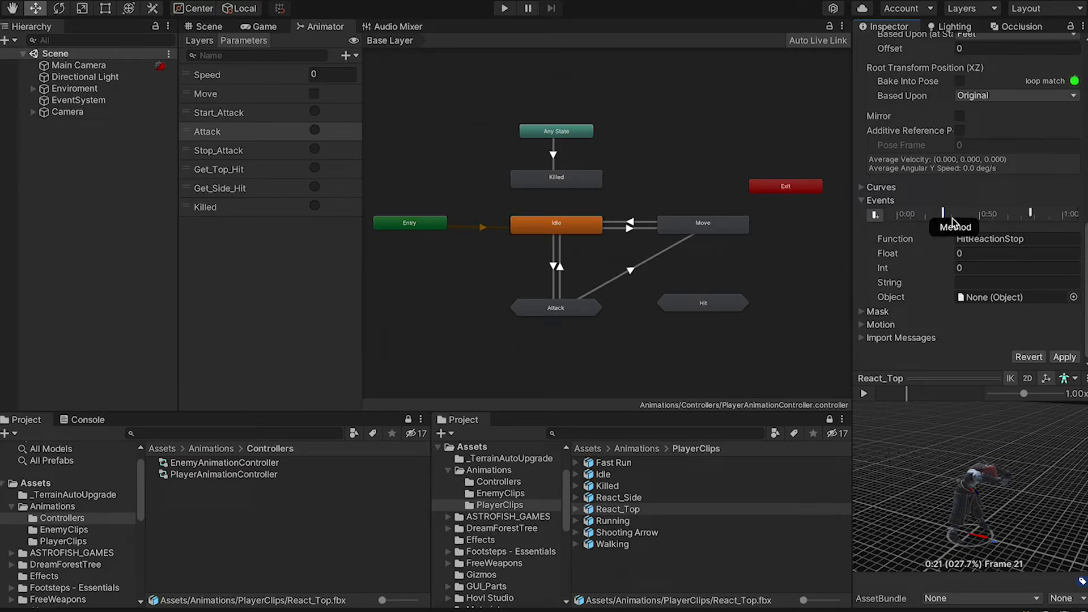
pyautogui.click(907, 392)
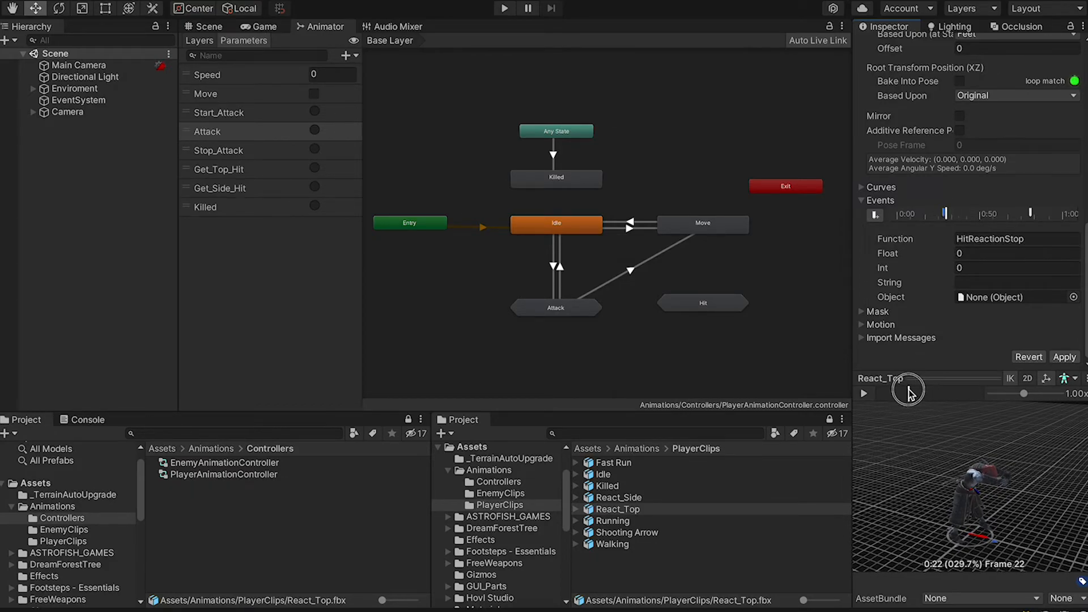
pyautogui.moveTo(905, 391); pyautogui.dragTo(899, 392)
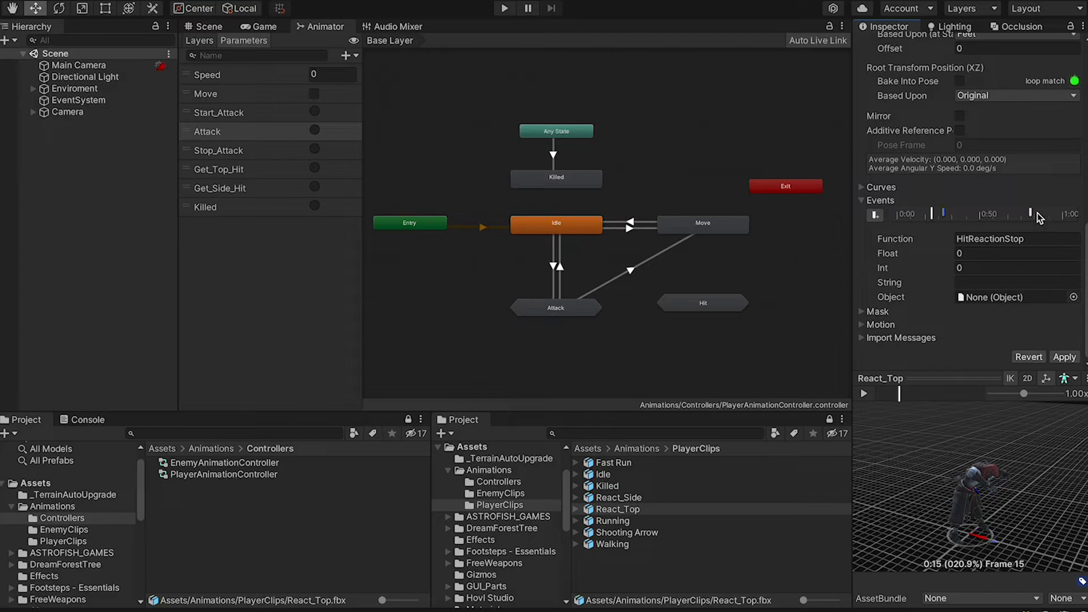
pyautogui.click(944, 216)
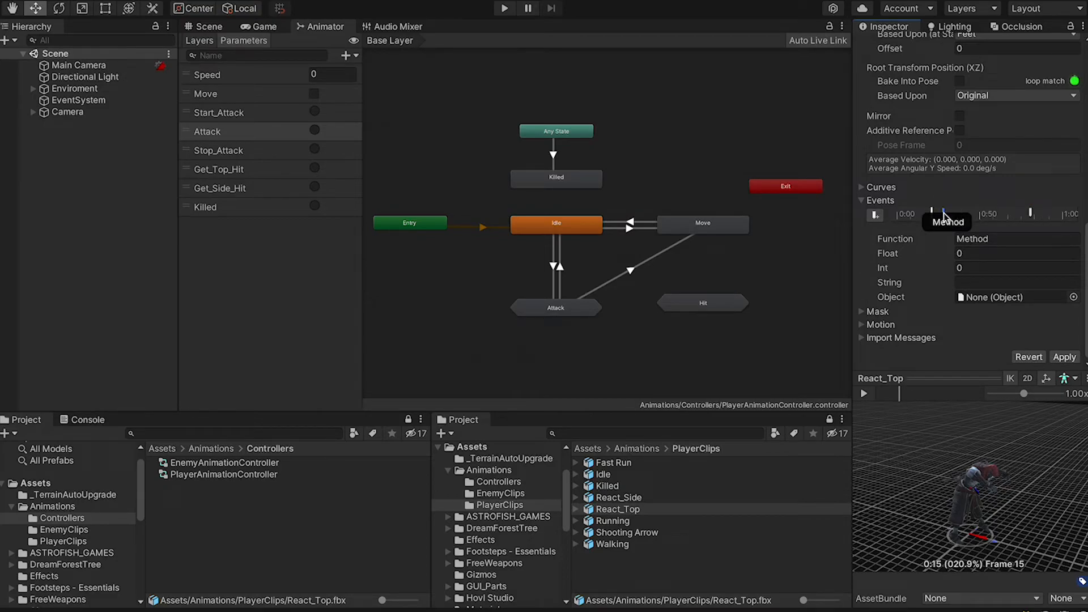
pyautogui.moveTo(899, 397)
pyautogui.mouseDown()
pyautogui.moveTo(931, 398)
pyautogui.moveTo(887, 398)
pyautogui.moveTo(915, 400)
pyautogui.mouseUp()
pyautogui.moveTo(948, 401); pyautogui.dragTo(899, 399)
# Delete the extra Method event from React_Top and apply the clip
pyautogui.rightClick(944, 216)
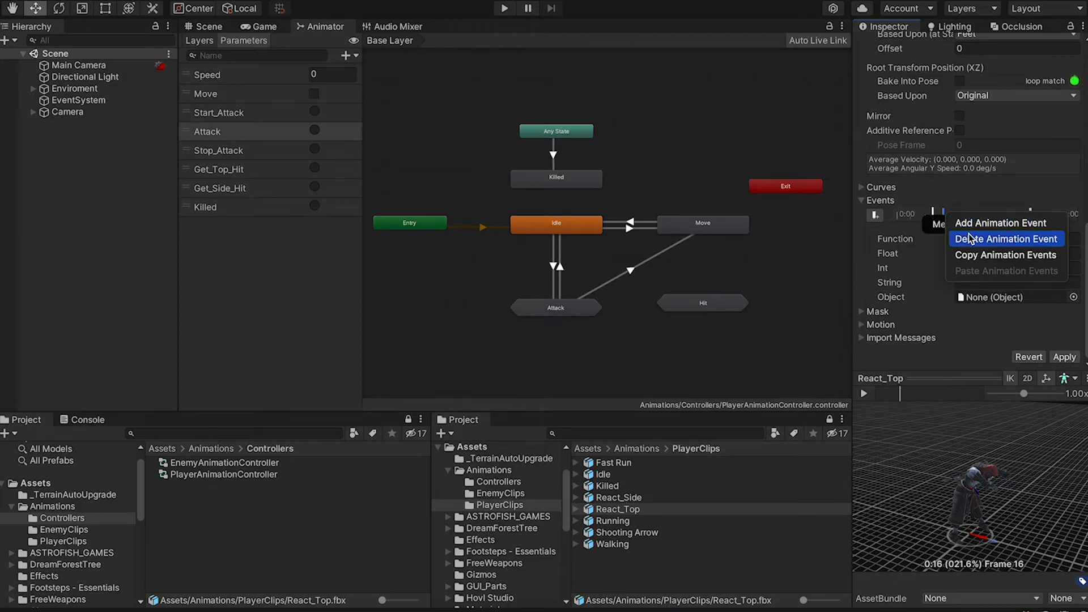
pyautogui.click(960, 236)
pyautogui.click(1063, 357)
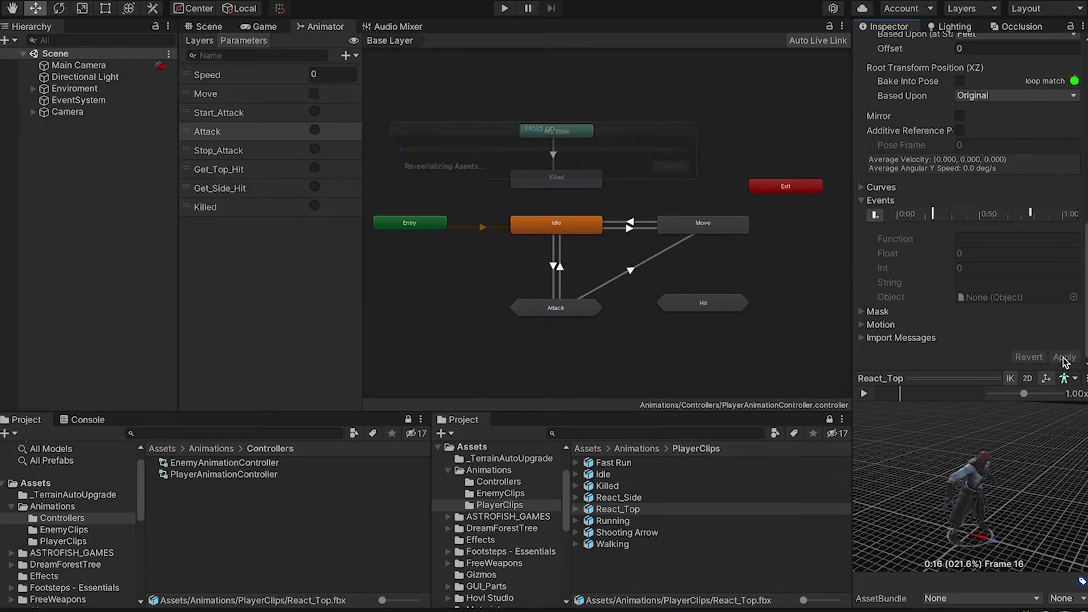
# Browse the Fast Run, Killed, React_Top and Running clips, then return to Base Layer settings
pyautogui.click(623, 465)
pyautogui.click(630, 486)
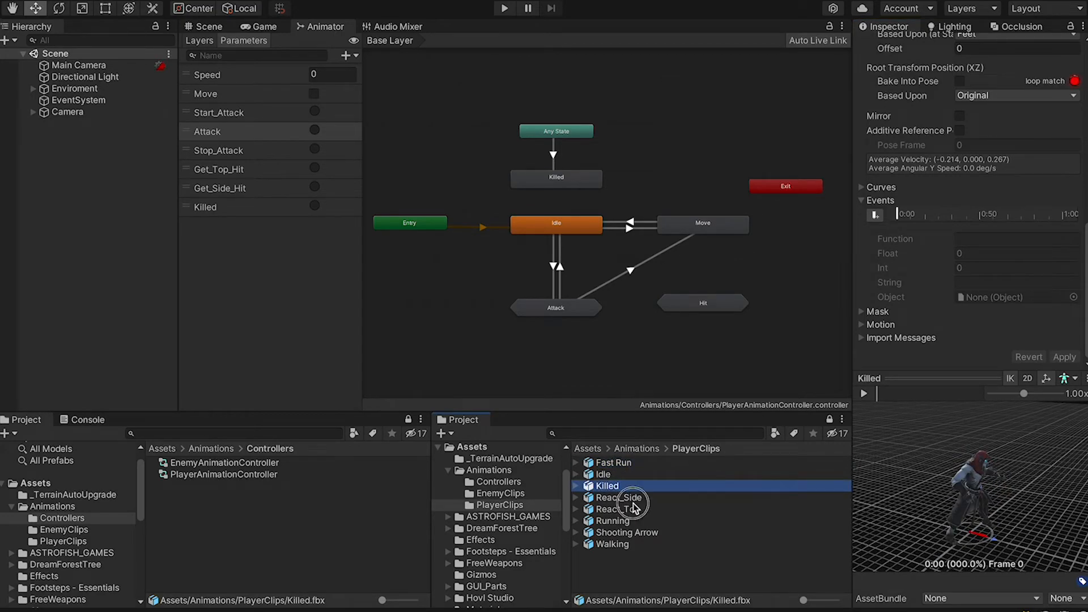
pyautogui.click(630, 509)
pyautogui.click(630, 520)
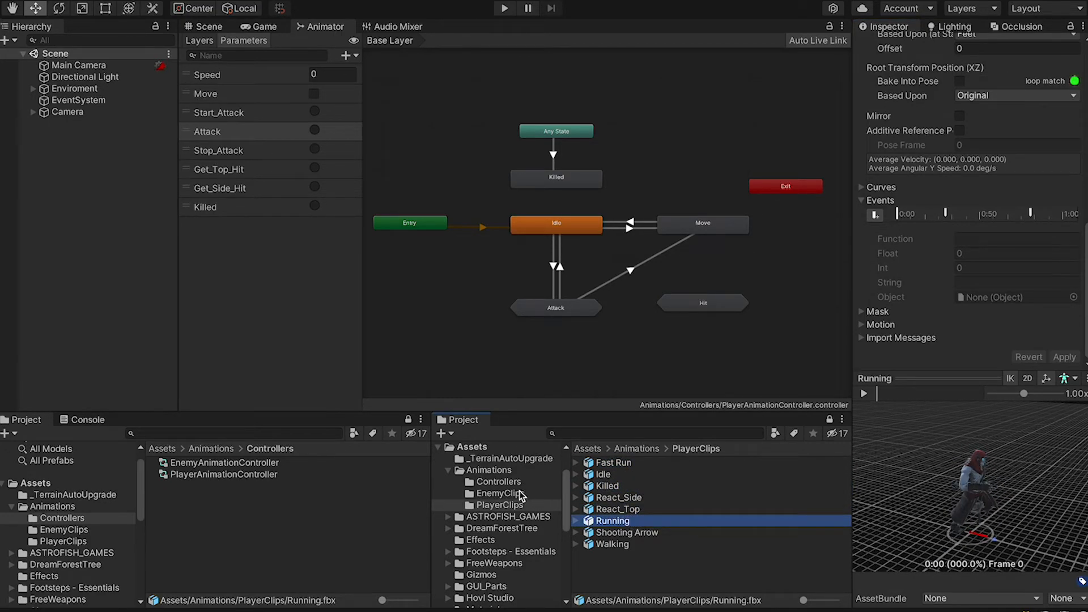
pyautogui.click(499, 493)
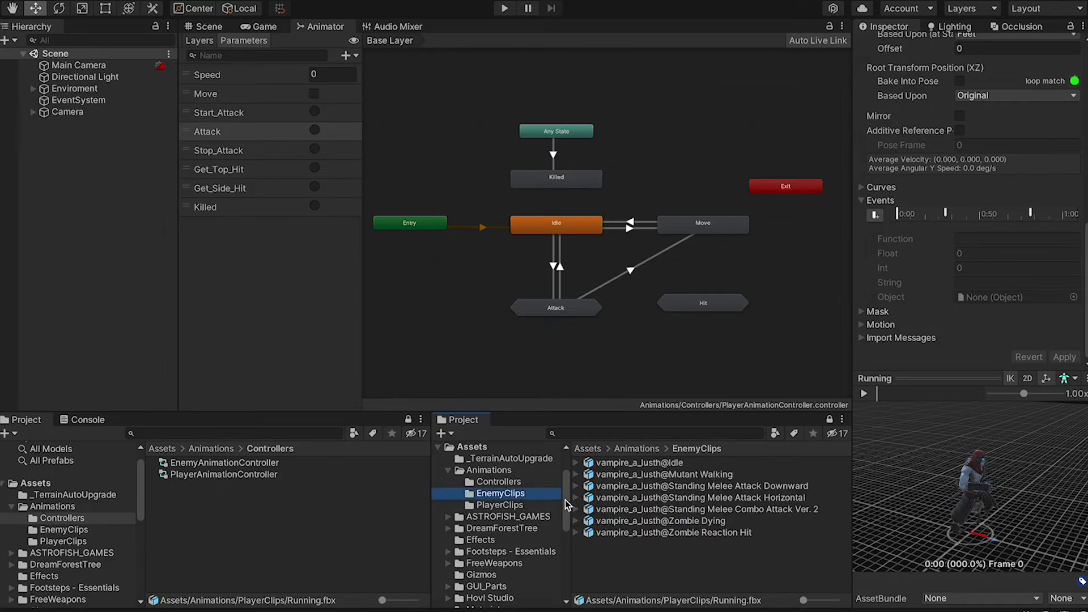
pyautogui.click(536, 502)
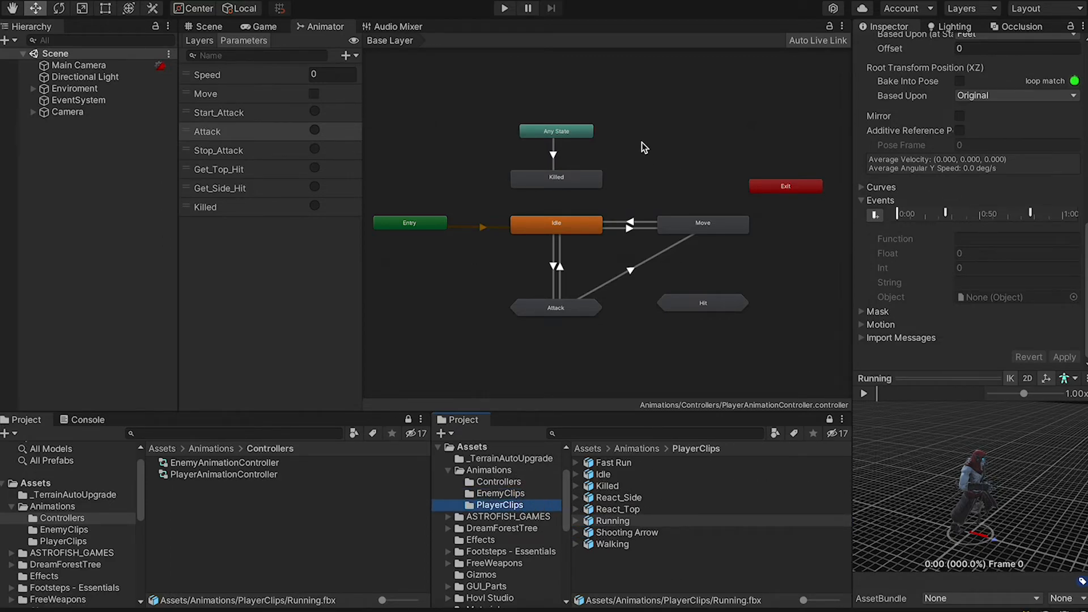
pyautogui.click(760, 166)
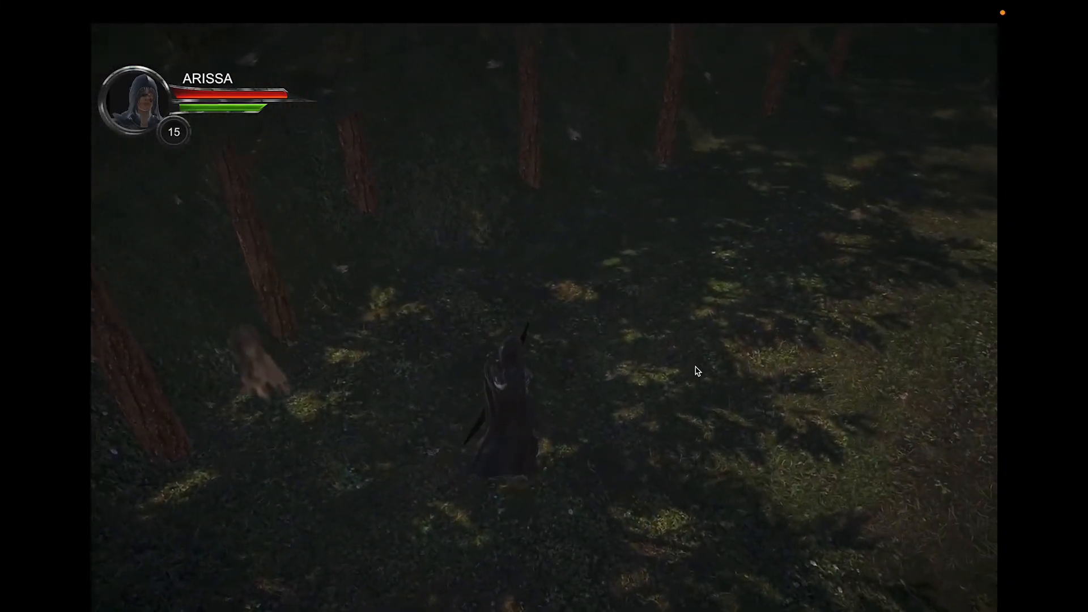
# Walk the archer through the forest and village gate, then shoot arrows at the approaching monster
pyautogui.click(695, 368)
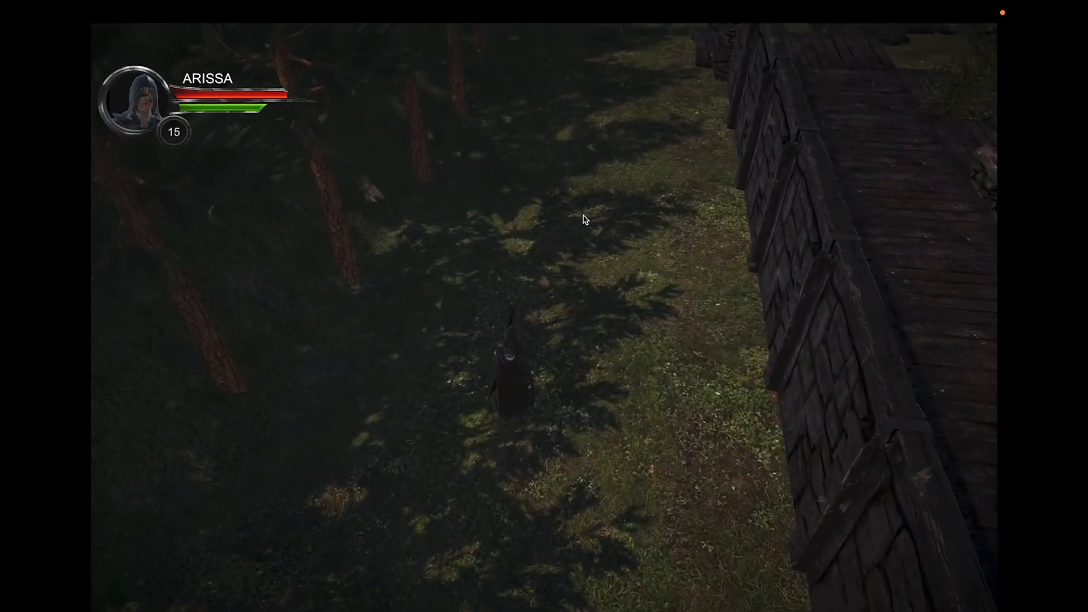
pyautogui.click(572, 218)
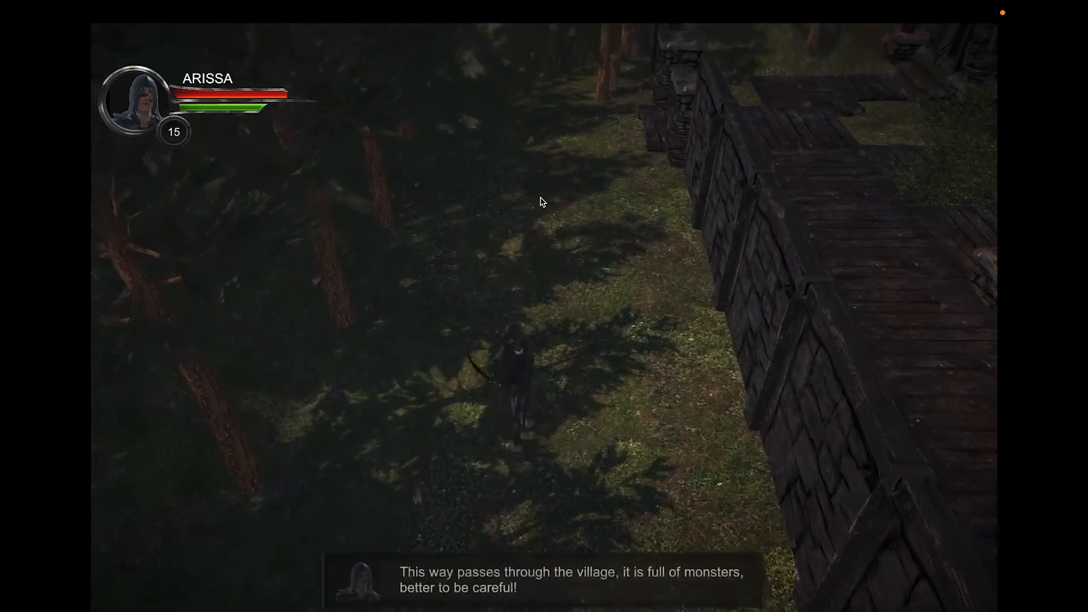
pyautogui.click(546, 213)
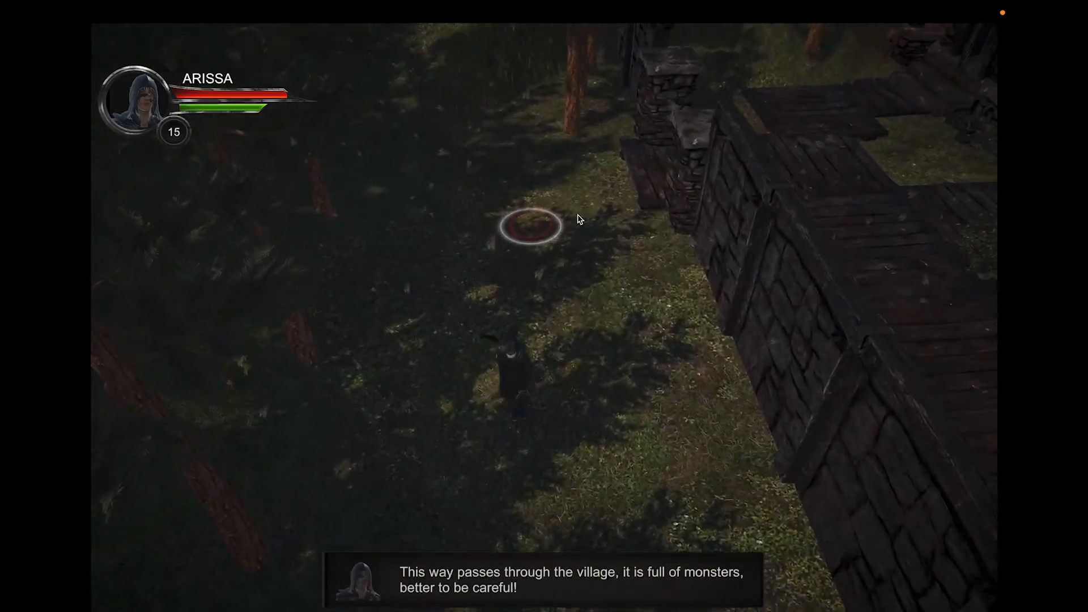
pyautogui.click(615, 270)
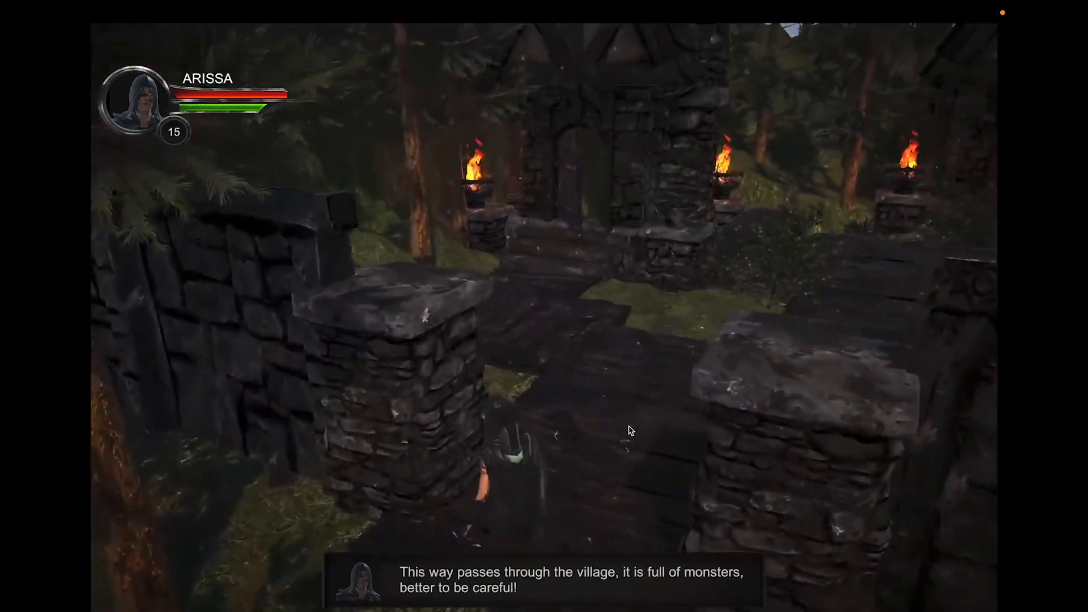
pyautogui.click(636, 484)
pyautogui.click(784, 171)
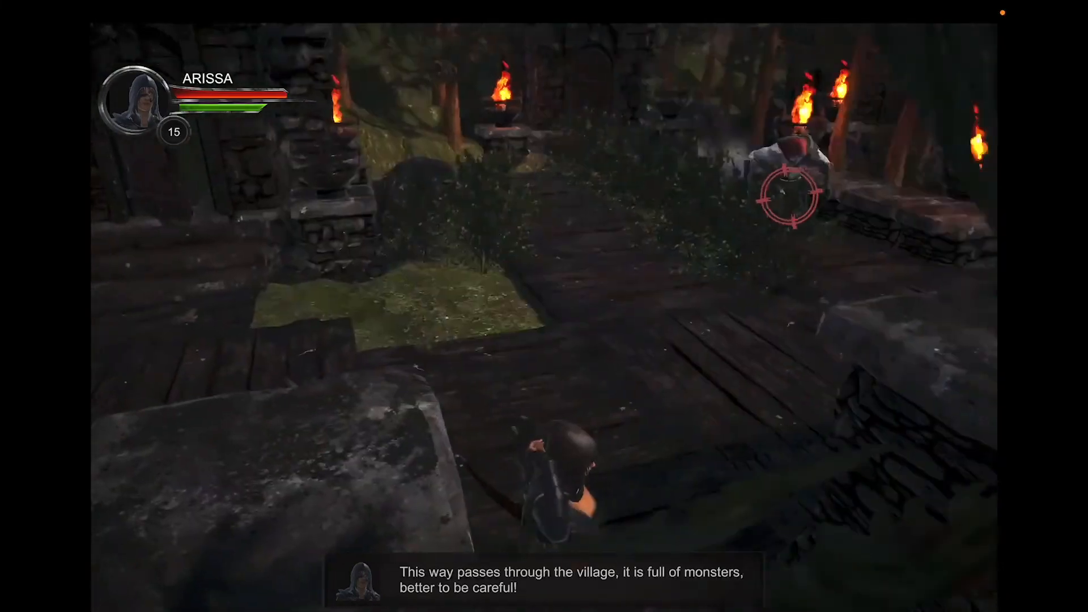
pyautogui.click(685, 162)
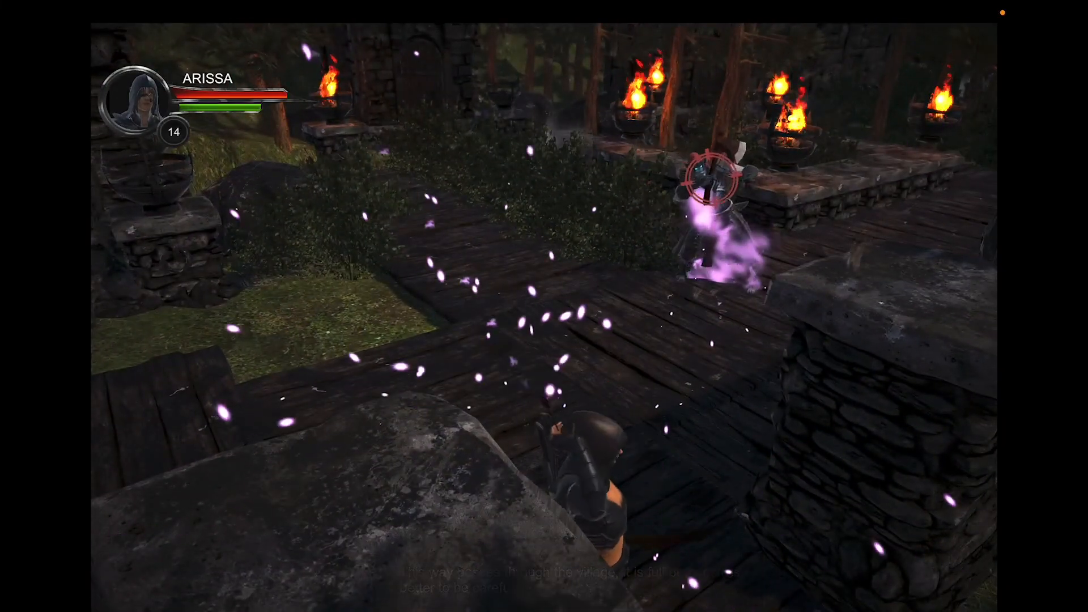